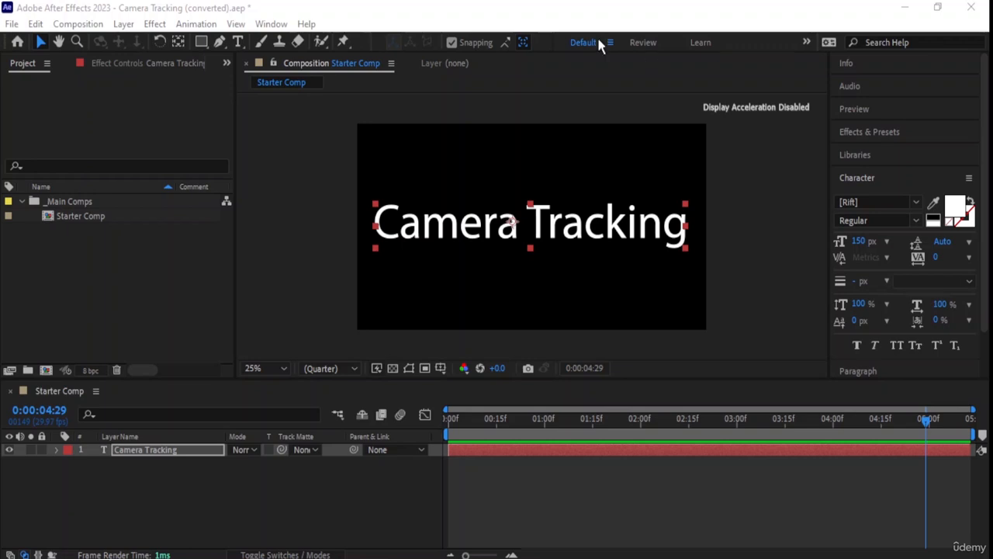
Delete the Starter Comp composition from the project.
{"action": "left_click", "coordinate": [560, 11]}
{"action": "left_click", "coordinate": [582, 180]}
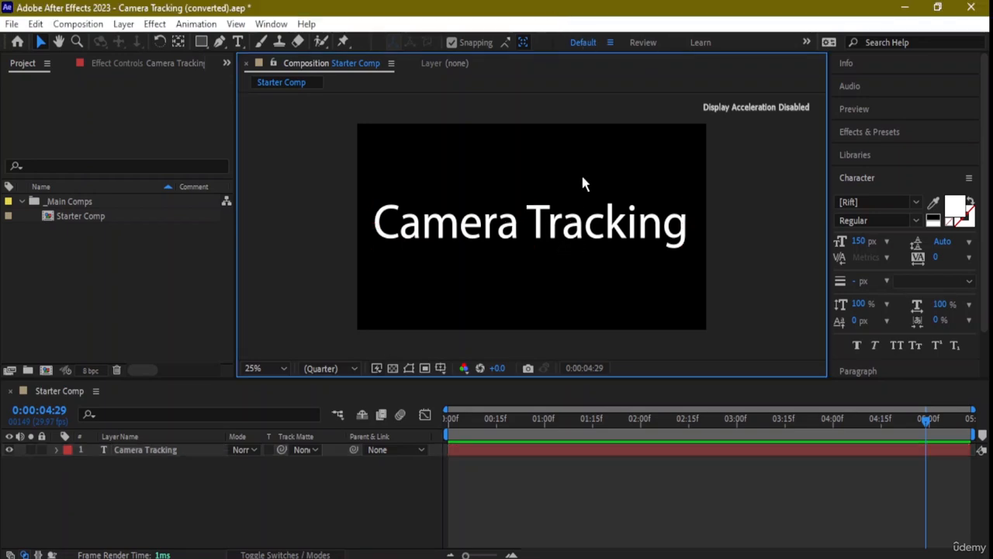
{"action": "left_click", "coordinate": [101, 215]}
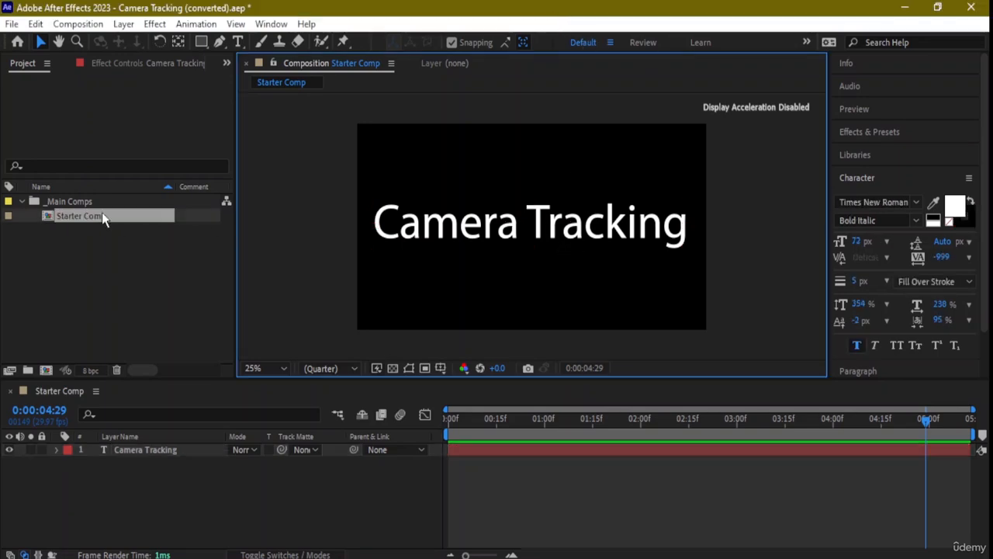
{"action": "key", "text": "Delete"}
{"action": "left_click", "coordinate": [527, 305]}
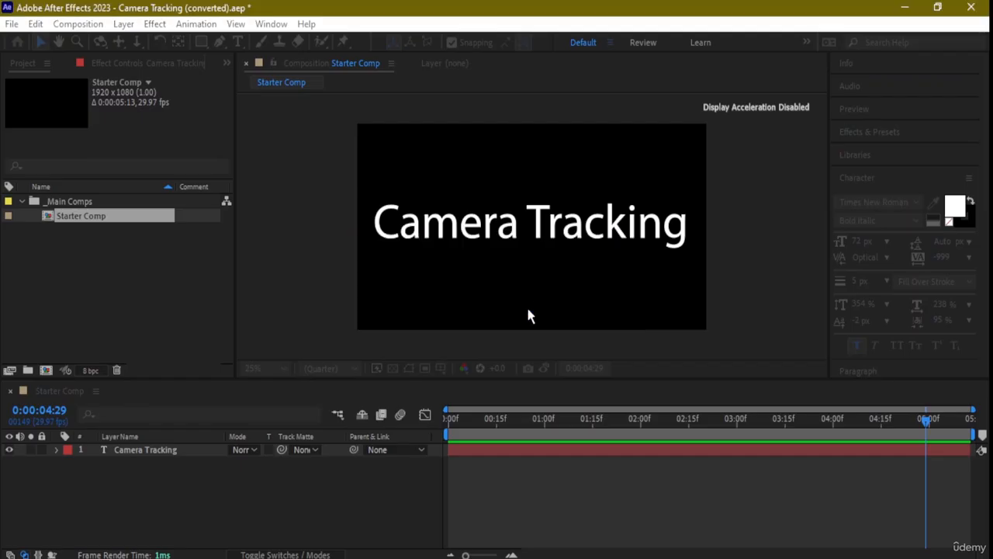
Import the clouds-over-statues time-lapse MP4 into the _Main Comps folder.
{"action": "left_click", "coordinate": [158, 203]}
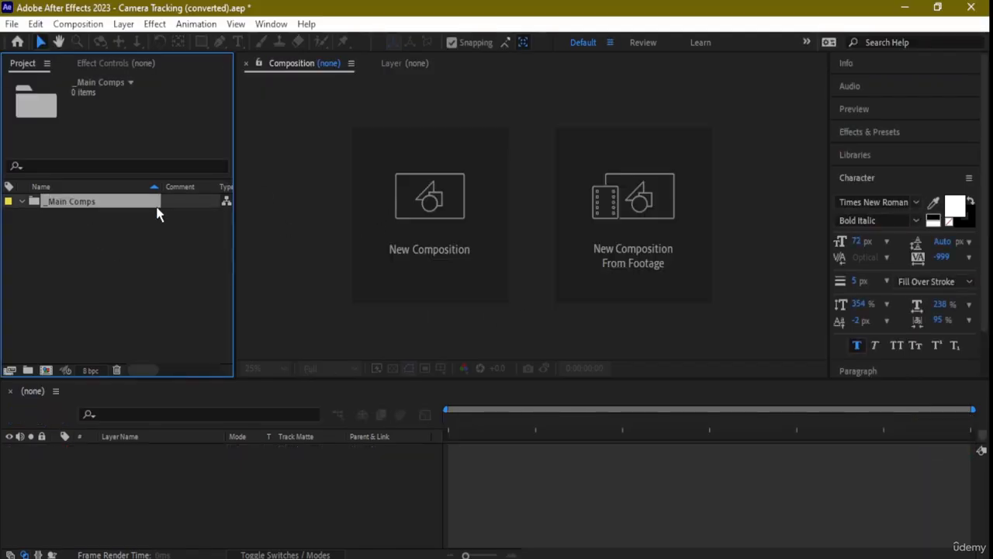
{"action": "left_click", "coordinate": [12, 23]}
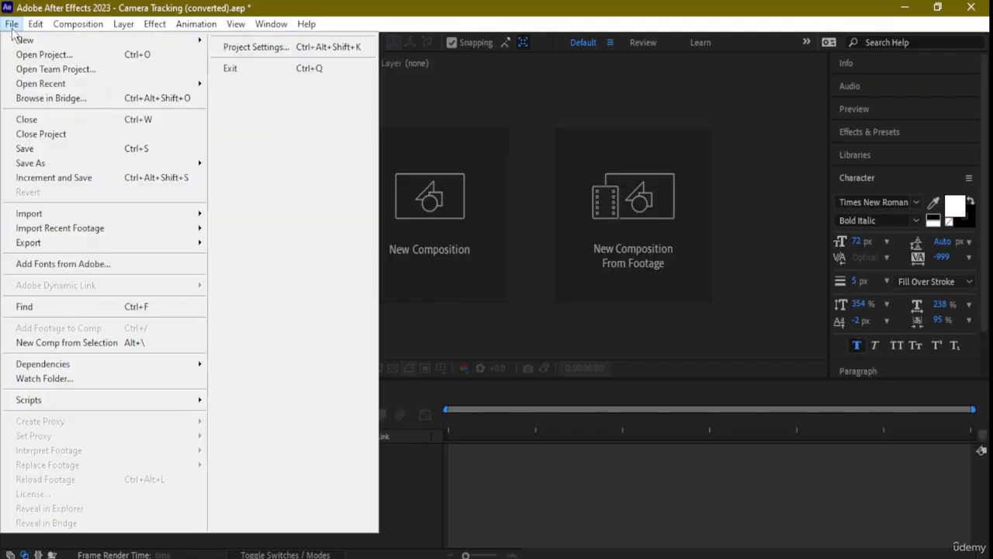
{"action": "mouse_move", "coordinate": [66, 212]}
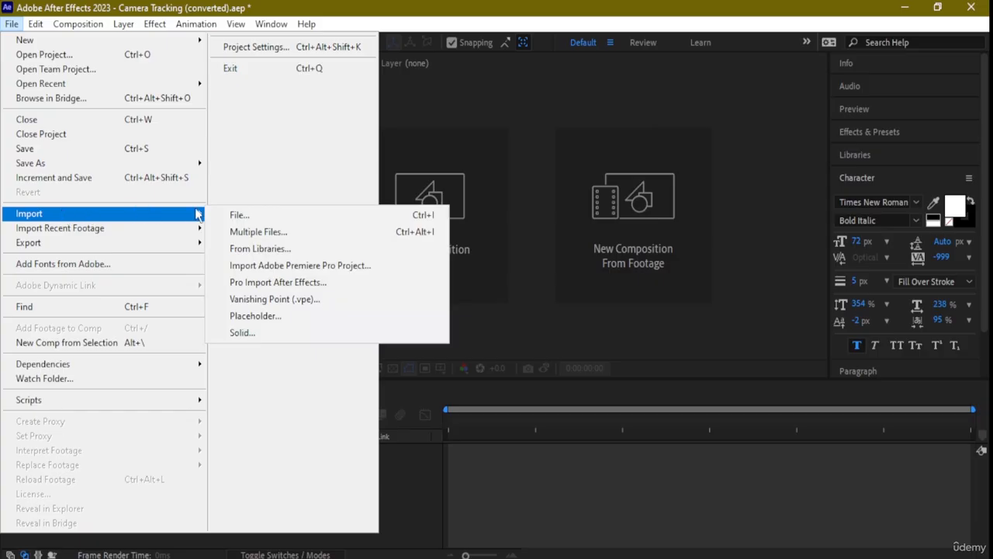
{"action": "left_click", "coordinate": [235, 215]}
{"action": "scroll", "coordinate": [233, 208], "scroll_direction": "down", "scroll_amount": 10}
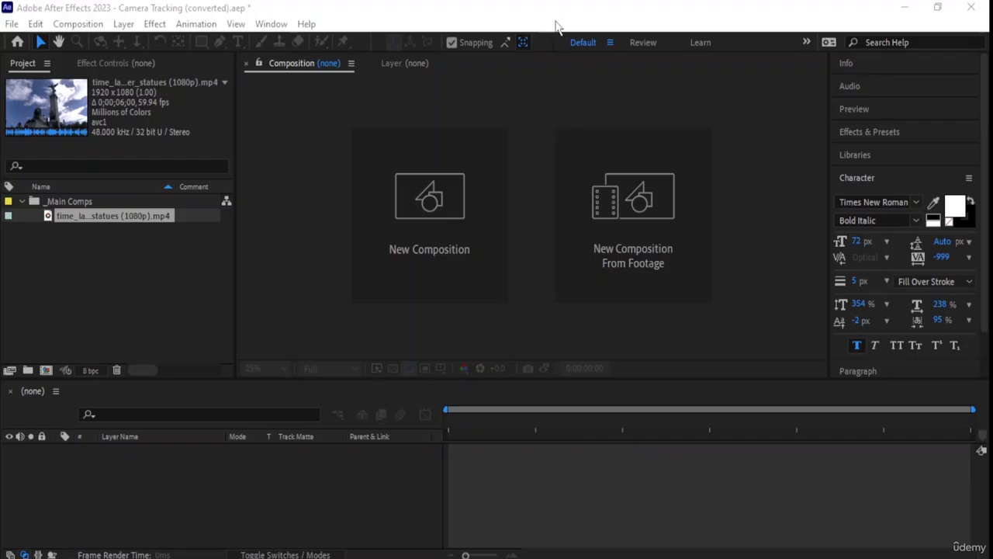
Create a composition from the statues time-lapse clip, adding a second copy of the footage.
{"action": "left_click", "coordinate": [149, 160]}
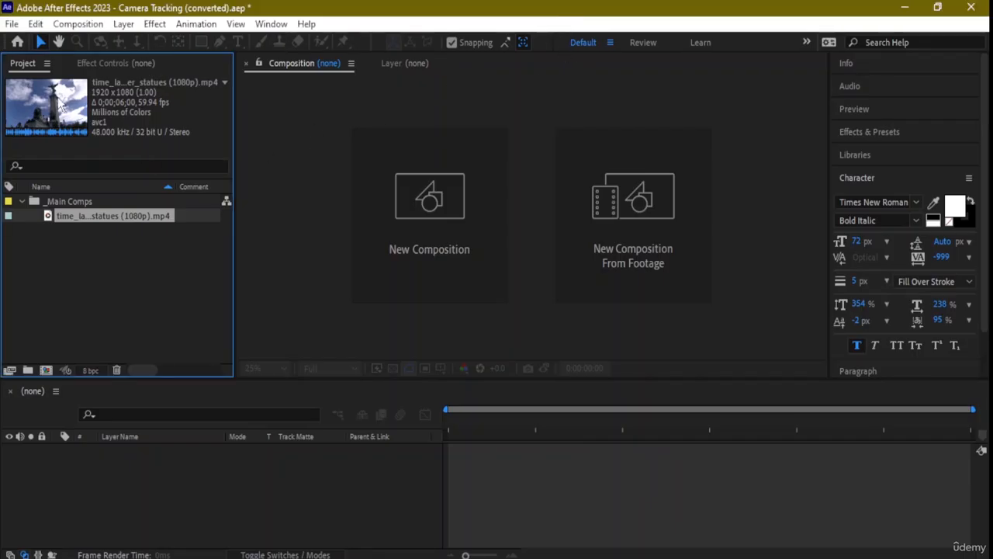
{"action": "left_click_drag", "start_coordinate": [111, 216], "coordinate": [43, 373]}
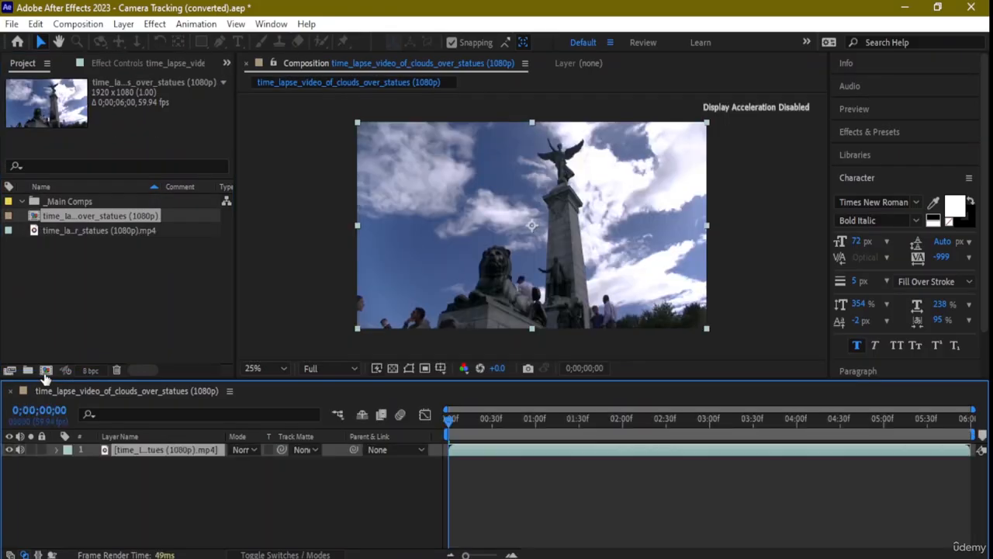
{"action": "left_click", "coordinate": [68, 231]}
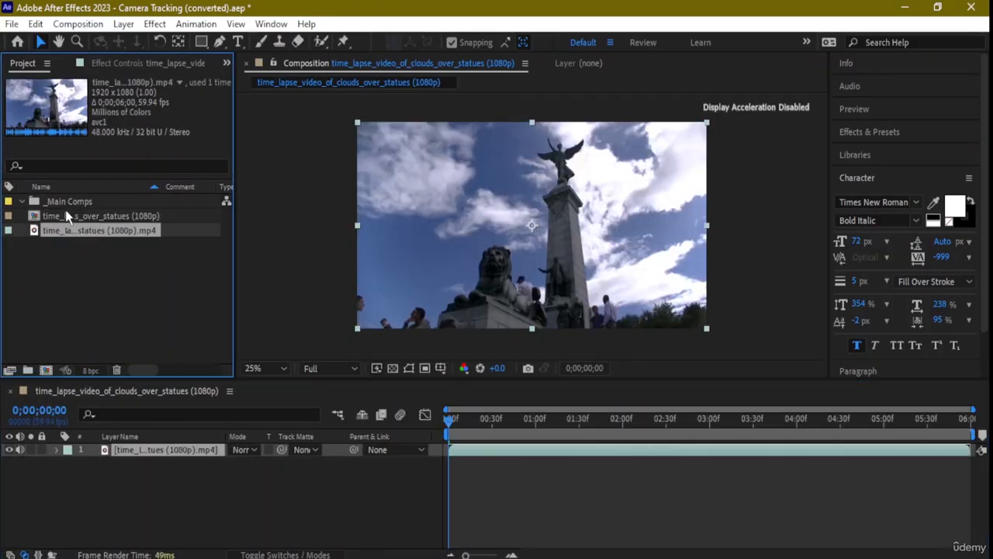
{"action": "left_click", "coordinate": [56, 202]}
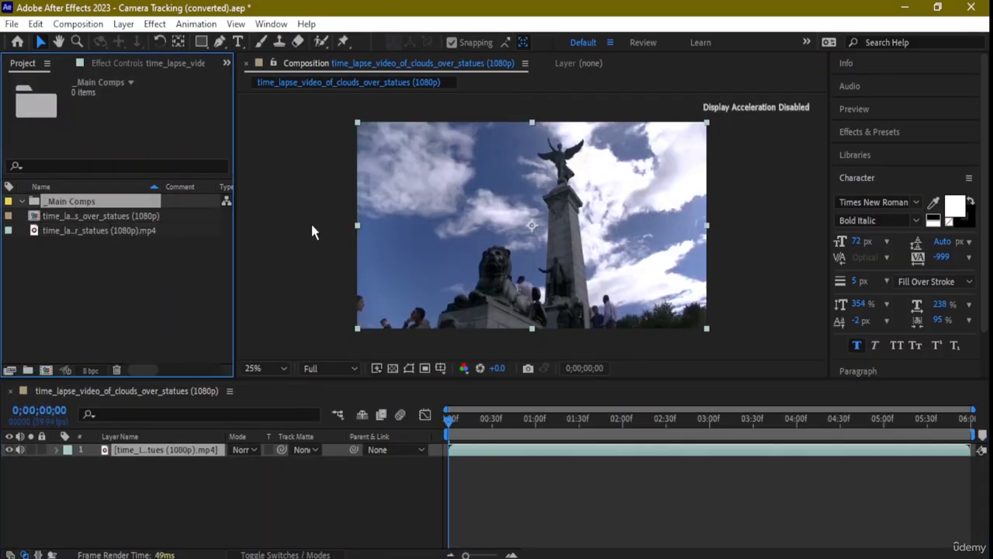
{"action": "scroll", "coordinate": [566, 225], "scroll_direction": "down", "scroll_amount": 3}
{"action": "scroll", "coordinate": [568, 226], "scroll_direction": "up", "scroll_amount": 1}
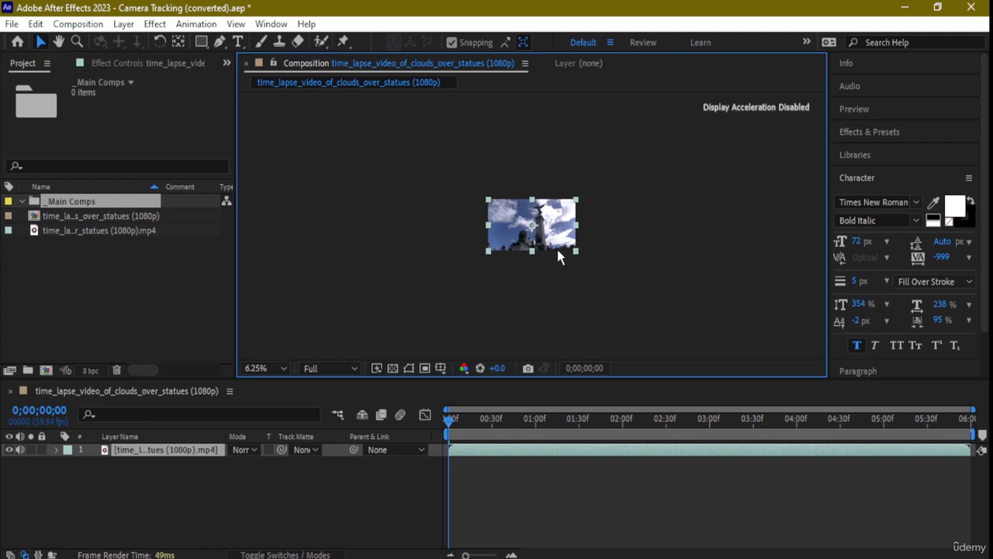
{"action": "left_click", "coordinate": [79, 230]}
{"action": "left_click_drag", "start_coordinate": [115, 230], "coordinate": [179, 465]}
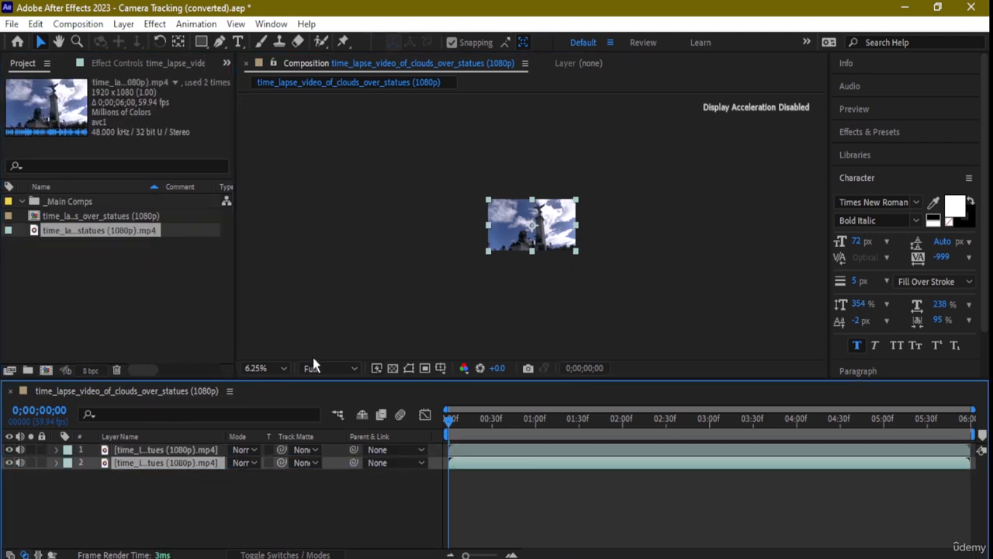
Remove the duplicate footage layer 2 and open layer 1 in its own Layer panel.
{"action": "double_click", "coordinate": [552, 230]}
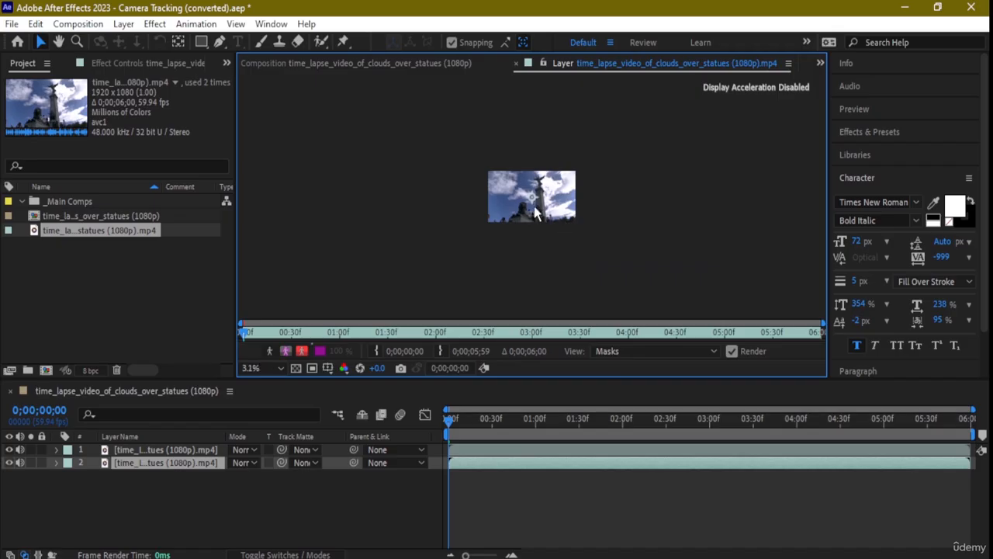
{"action": "scroll", "coordinate": [534, 205], "scroll_direction": "up", "scroll_amount": 2}
{"action": "scroll", "coordinate": [534, 205], "scroll_direction": "down", "scroll_amount": 1}
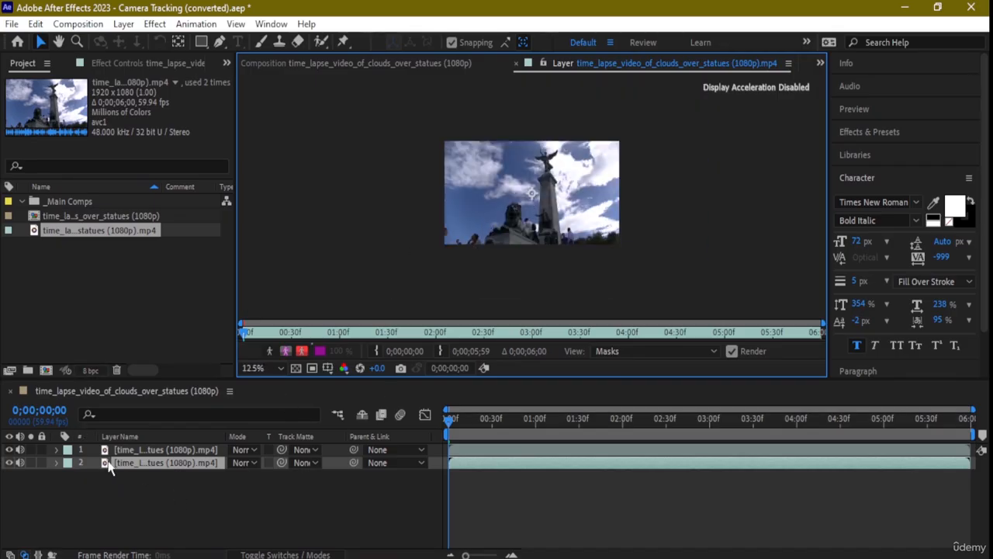
{"action": "left_click", "coordinate": [98, 472]}
{"action": "left_click", "coordinate": [159, 464]}
{"action": "key", "text": "Delete"}
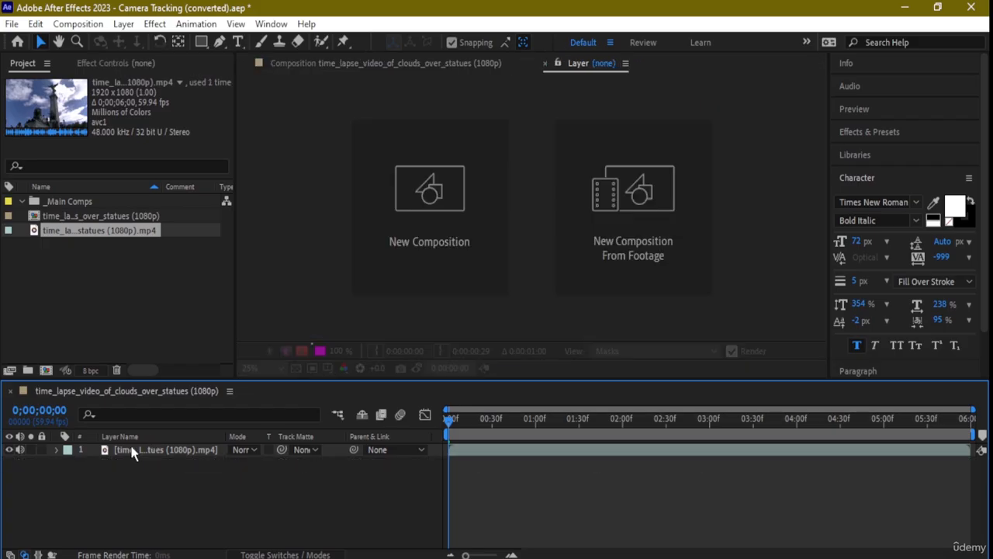
{"action": "double_click", "coordinate": [148, 454]}
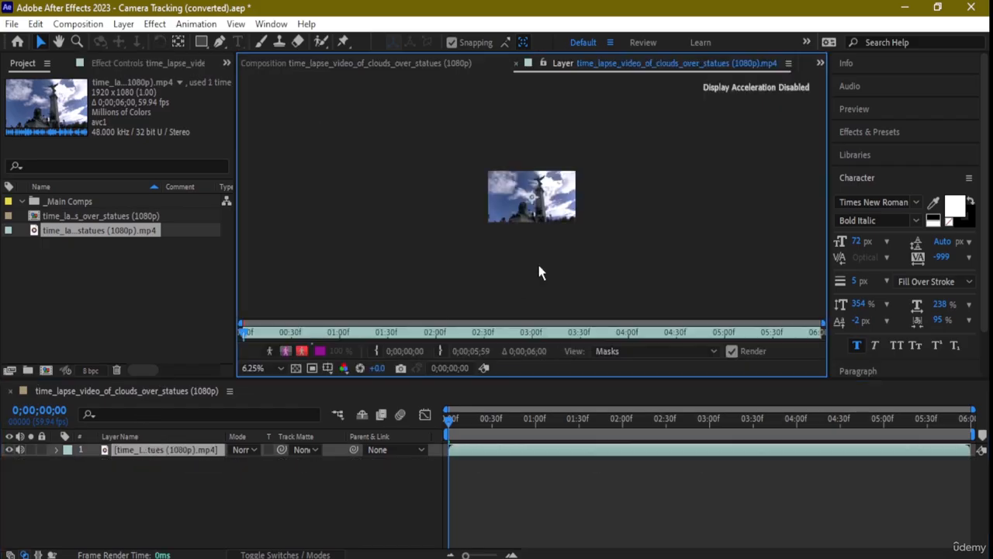
Apply Track Camera from the Tracker panel to the statues footage layer.
{"action": "scroll", "coordinate": [555, 243], "scroll_direction": "up", "scroll_amount": 1}
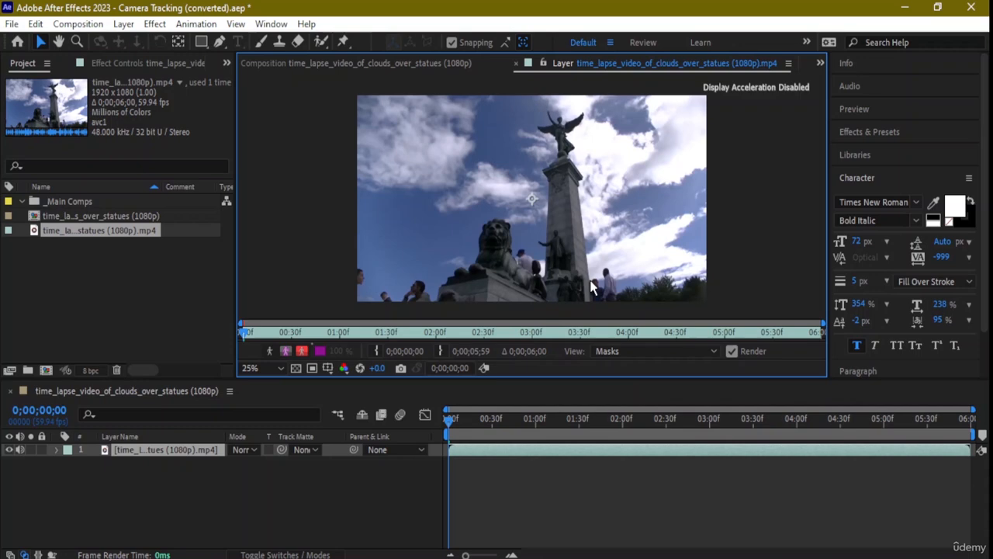
{"action": "left_click", "coordinate": [861, 176]}
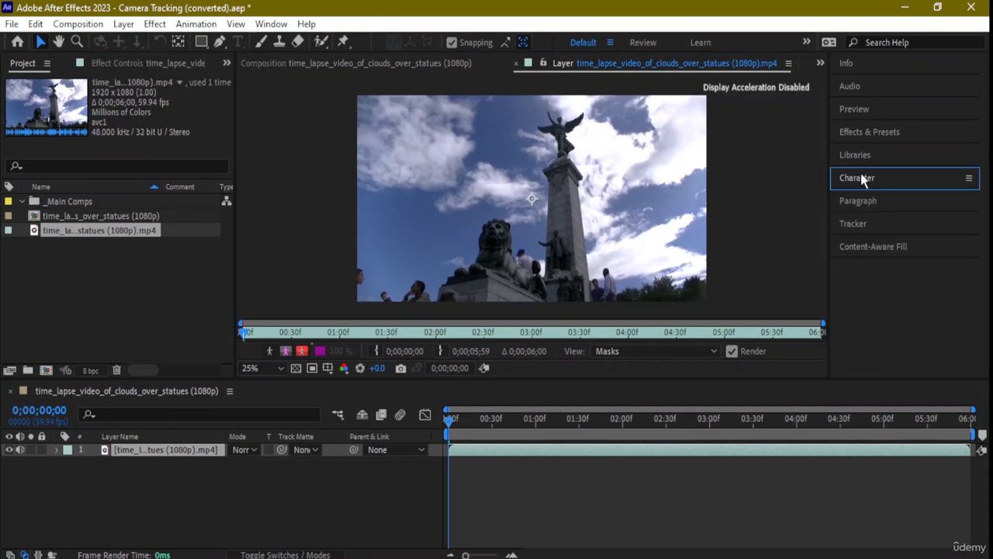
{"action": "left_click", "coordinate": [851, 223]}
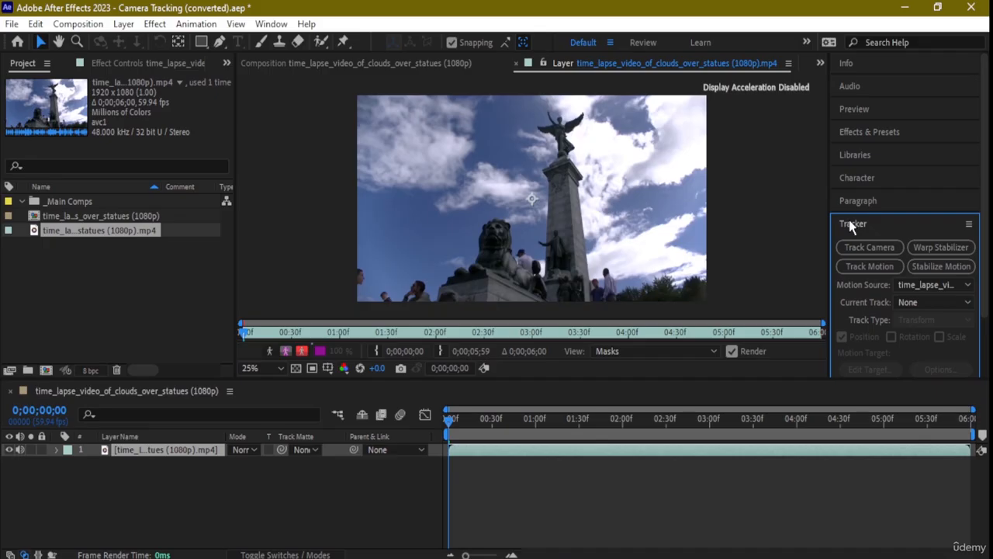
{"action": "scroll", "coordinate": [851, 225], "scroll_direction": "down", "scroll_amount": 2}
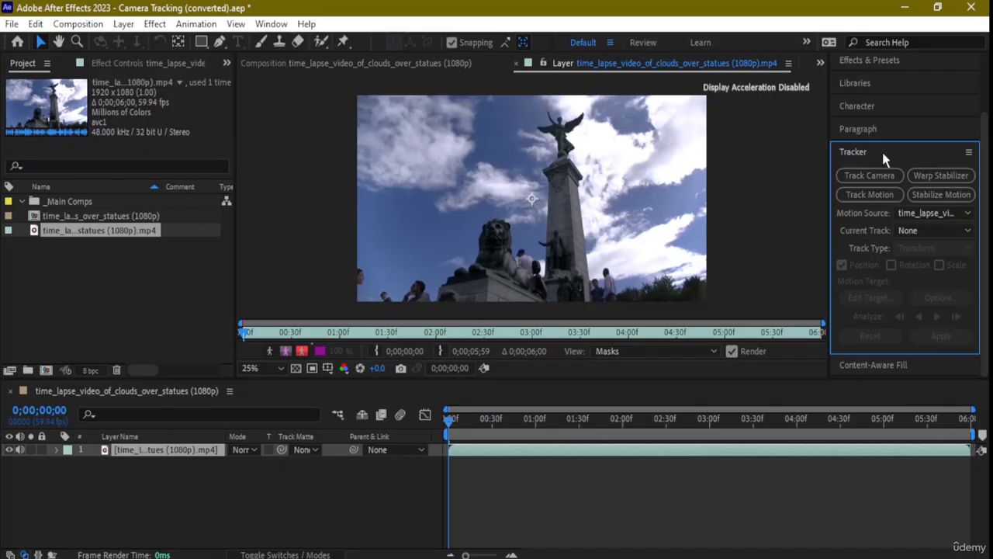
{"action": "left_click", "coordinate": [871, 175]}
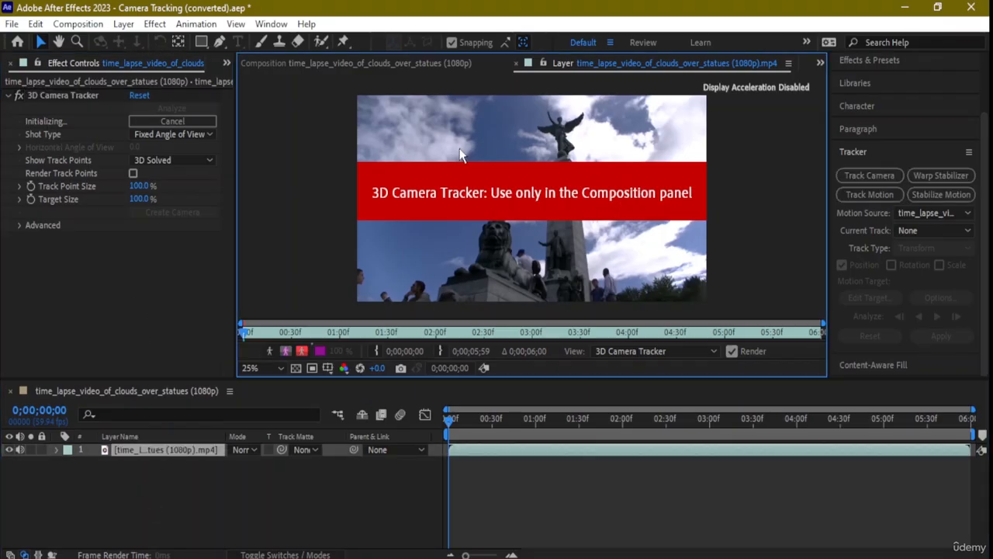
Start the 3D Camera Tracker analysis and close the footage's Layer panel view.
{"action": "left_click", "coordinate": [320, 65]}
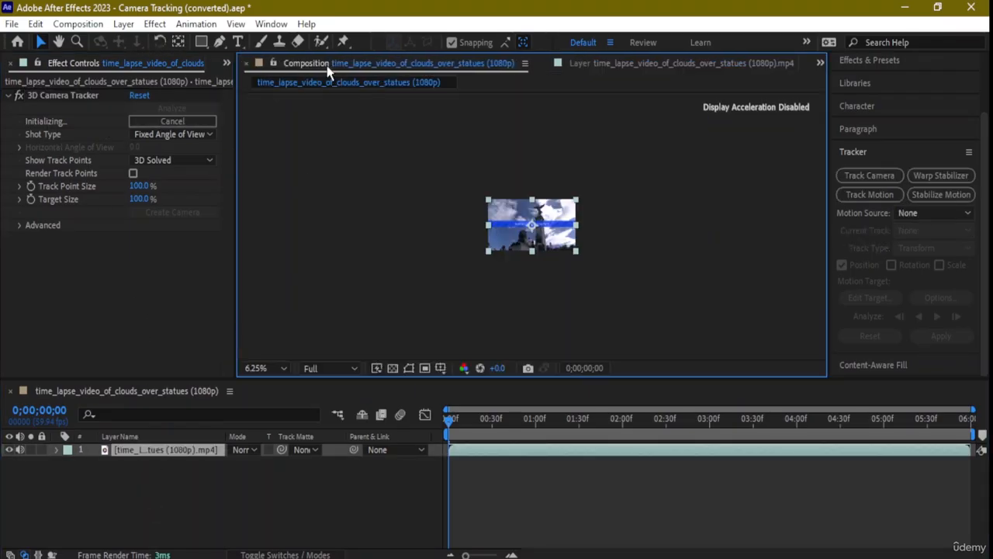
{"action": "scroll", "coordinate": [551, 222], "scroll_direction": "up", "scroll_amount": 1}
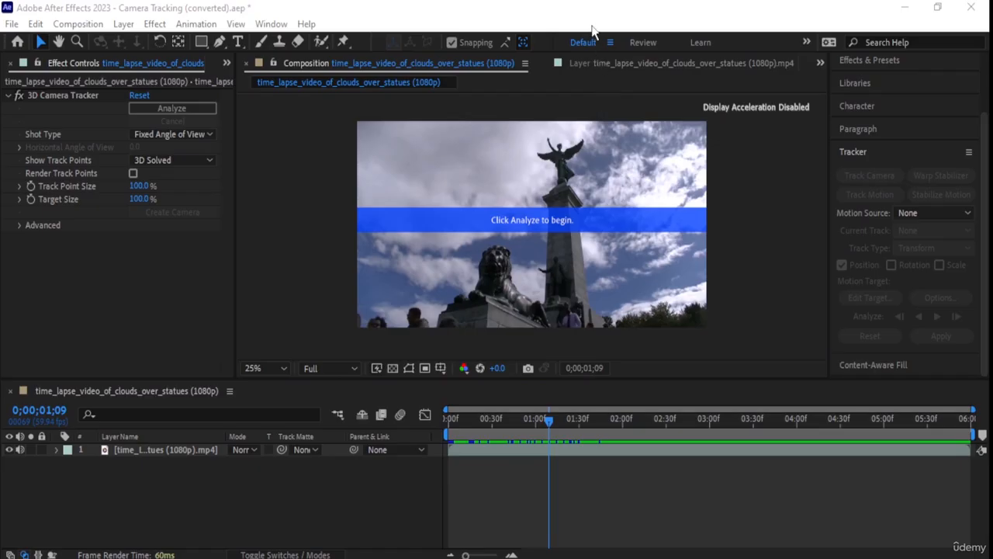
{"action": "left_click", "coordinate": [452, 44]}
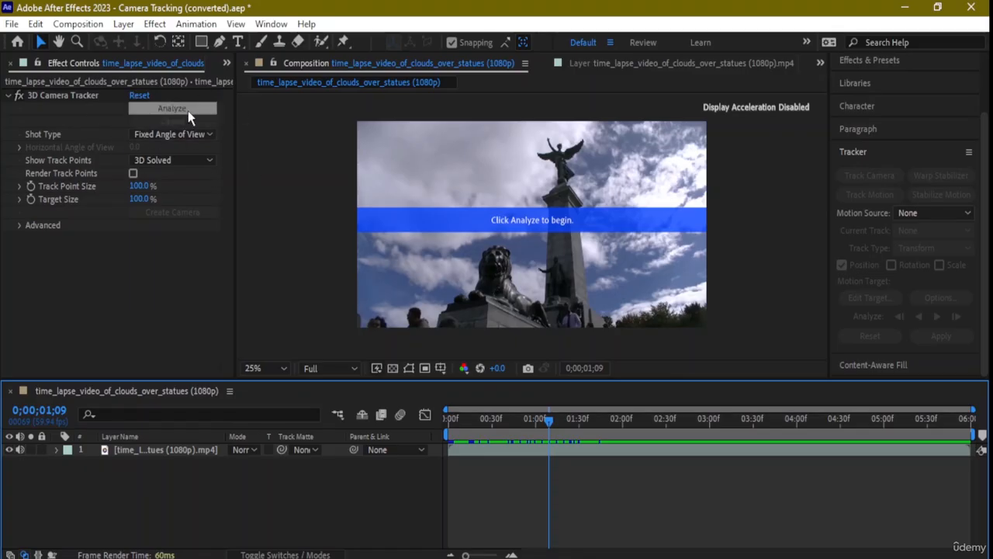
{"action": "left_click", "coordinate": [164, 108]}
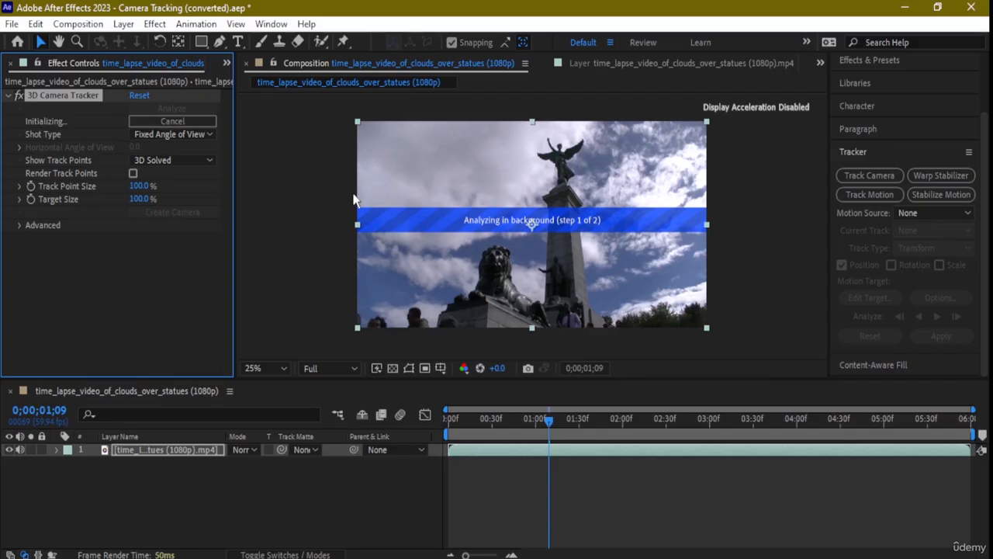
{"action": "left_click", "coordinate": [644, 64]}
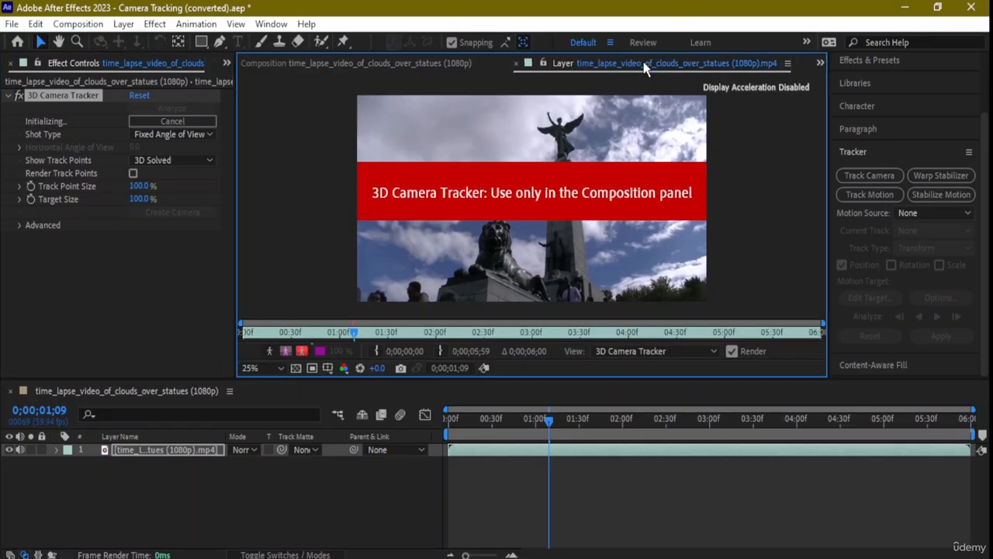
{"action": "left_click", "coordinate": [516, 64]}
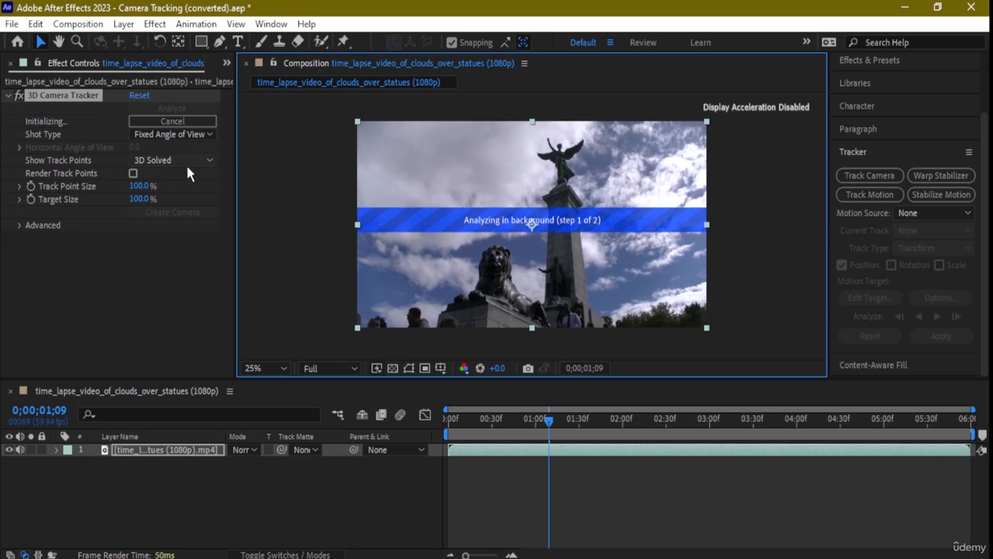
Return the playhead to the first frame while the analysis runs to 'Analysis solve failed'.
{"action": "left_click", "coordinate": [147, 186]}
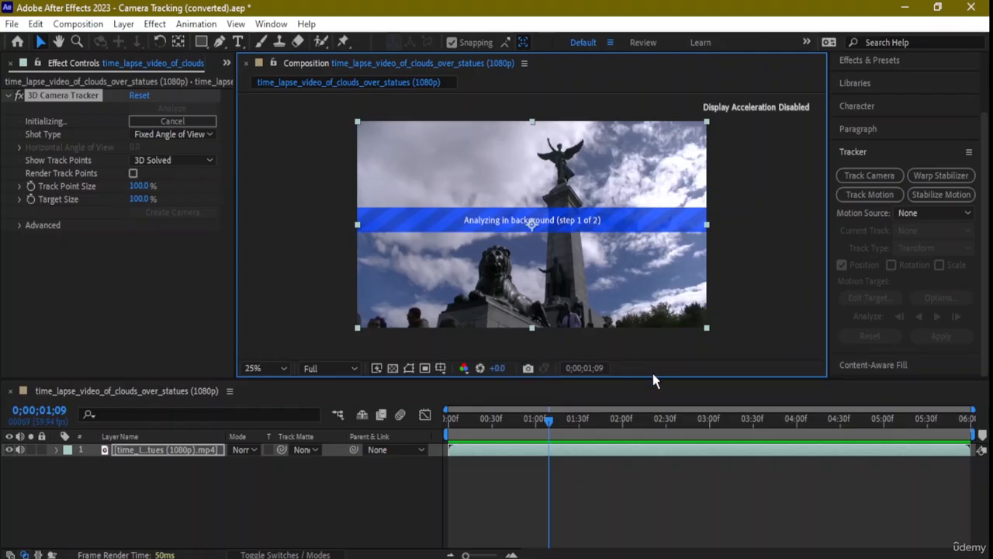
{"action": "left_click_drag", "start_coordinate": [548, 417], "coordinate": [393, 425]}
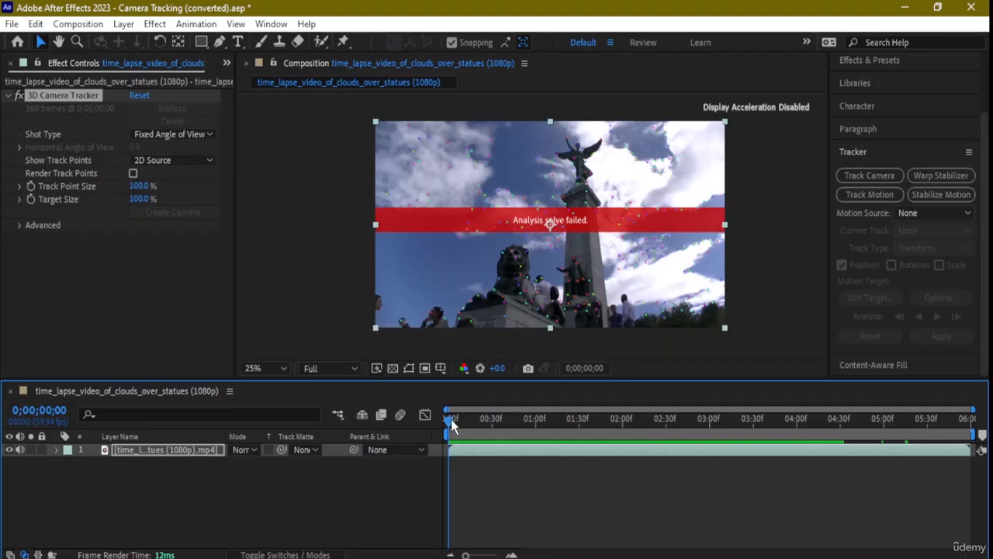
Zoom in to 100% on the statue and delete a track point on its head.
{"action": "left_click_drag", "start_coordinate": [449, 419], "coordinate": [432, 406]}
{"action": "key", "text": "period"}
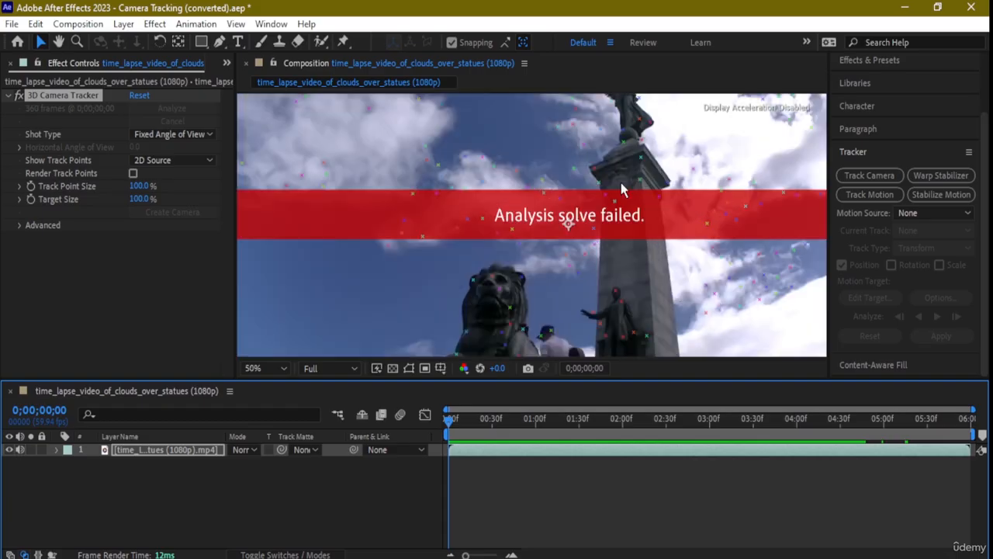
{"action": "key", "text": "h"}
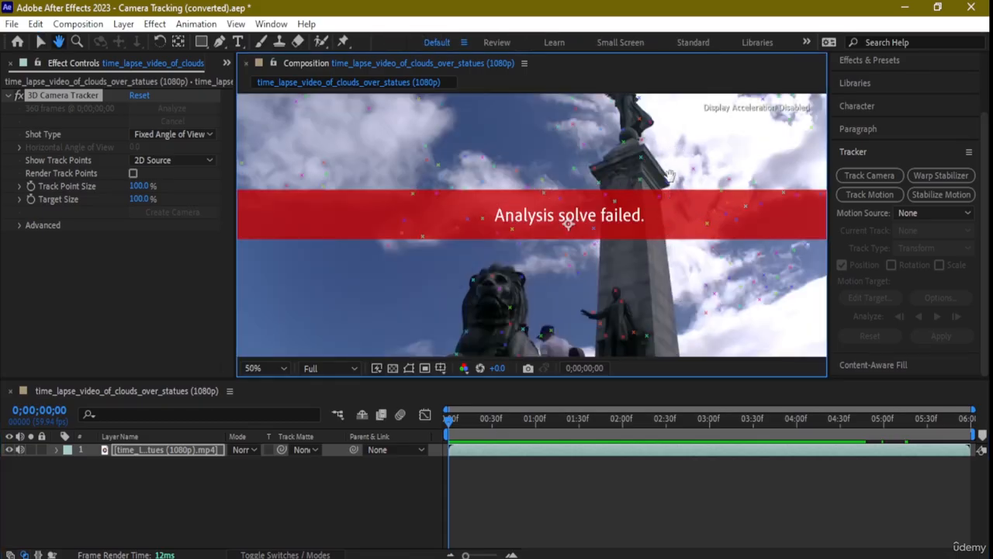
{"action": "scroll", "coordinate": [672, 180], "scroll_direction": "up", "scroll_amount": 3}
{"action": "key", "text": "v"}
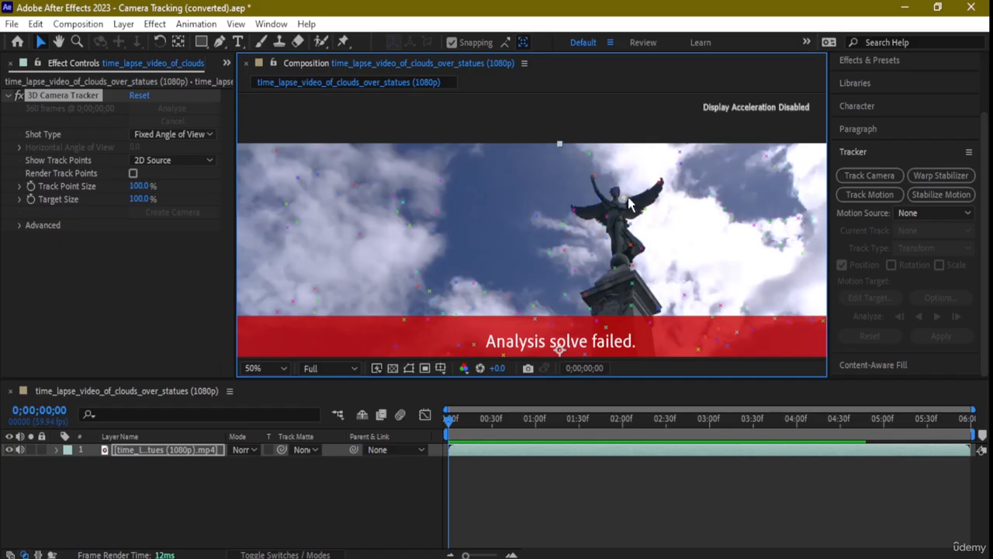
{"action": "key", "text": "period"}
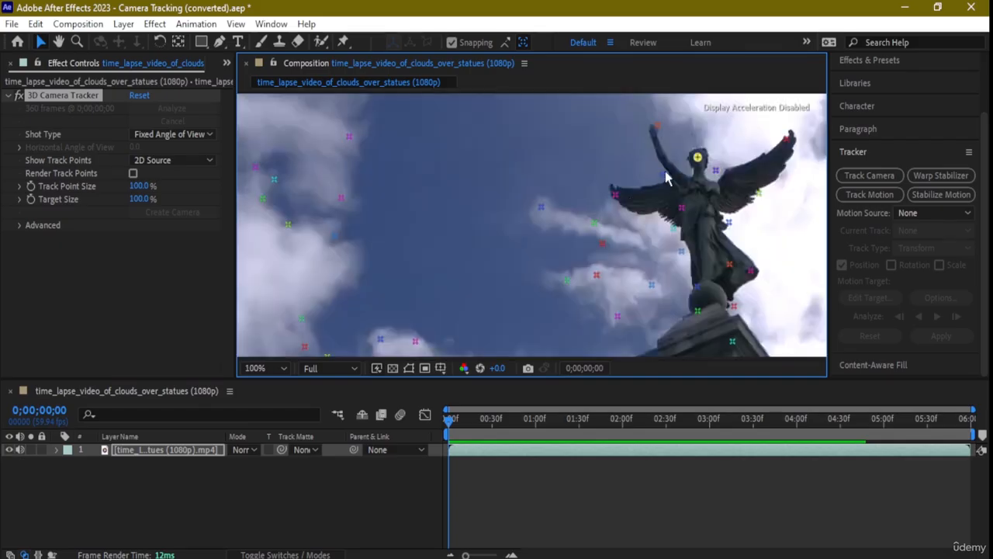
{"action": "right_click", "coordinate": [645, 190]}
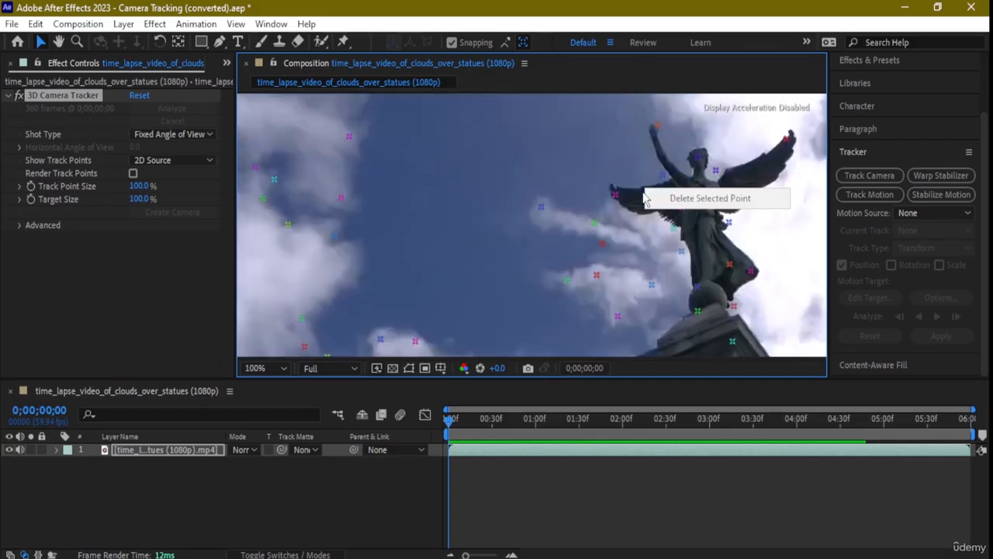
{"action": "right_click", "coordinate": [663, 177]}
{"action": "left_click", "coordinate": [665, 182]}
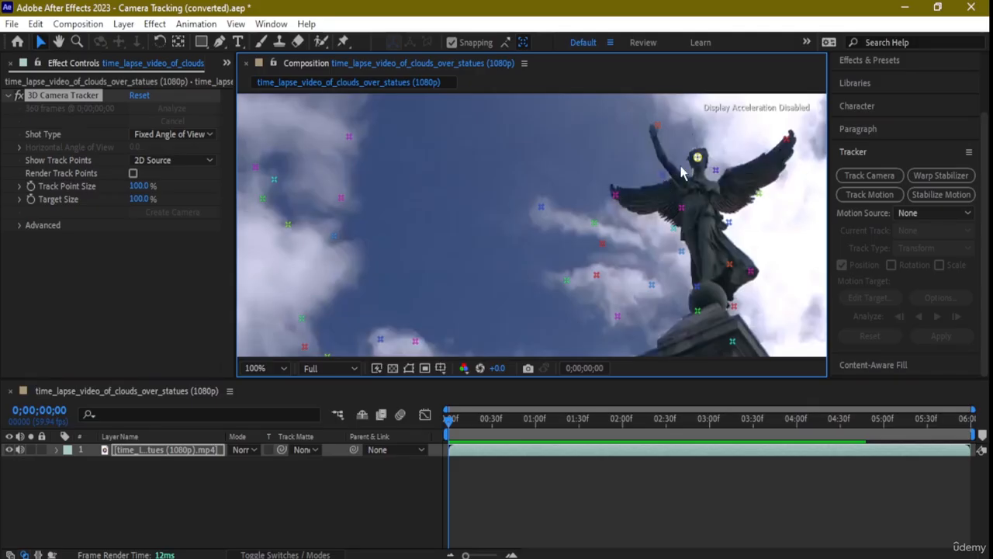
Delete another head point and the right wing point, then undo that deletion.
{"action": "left_click", "coordinate": [664, 176], "text": "shift"}
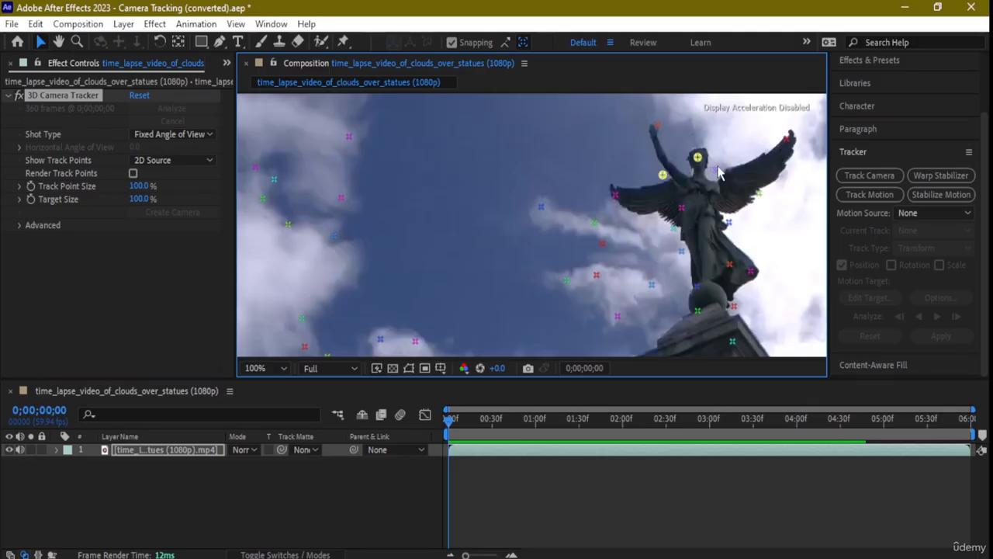
{"action": "left_click", "coordinate": [759, 193], "text": "shift"}
{"action": "right_click", "coordinate": [715, 172]}
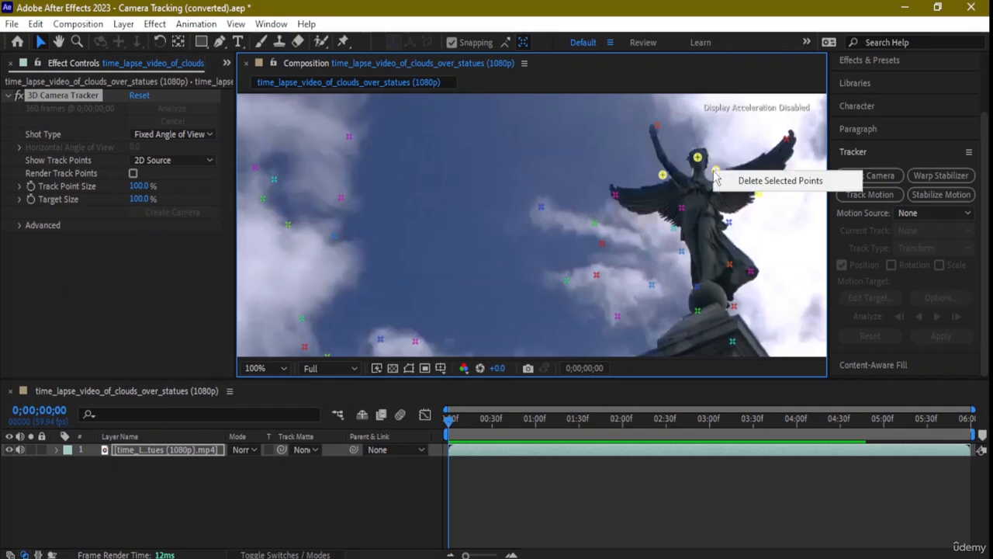
{"action": "left_click", "coordinate": [751, 180]}
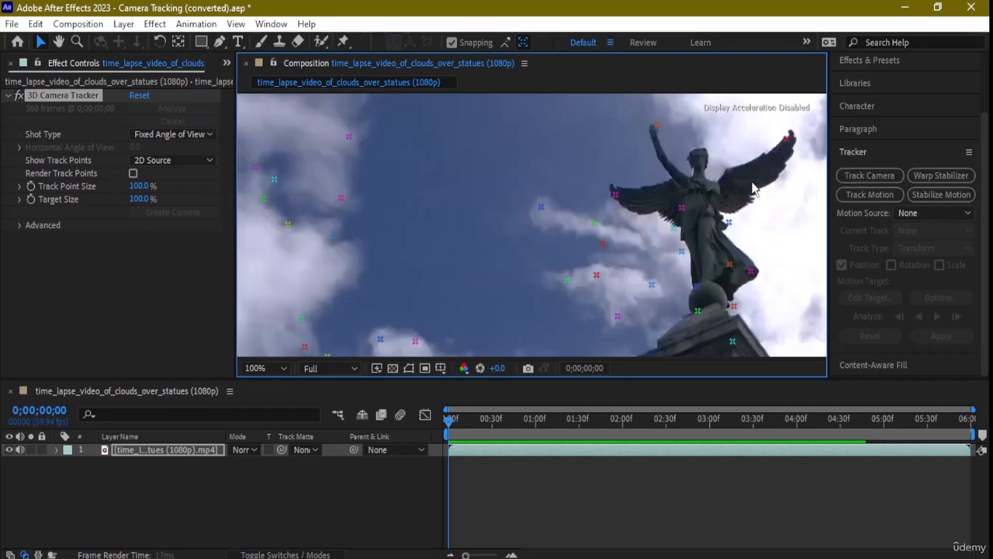
{"action": "key", "text": "ctrl+z"}
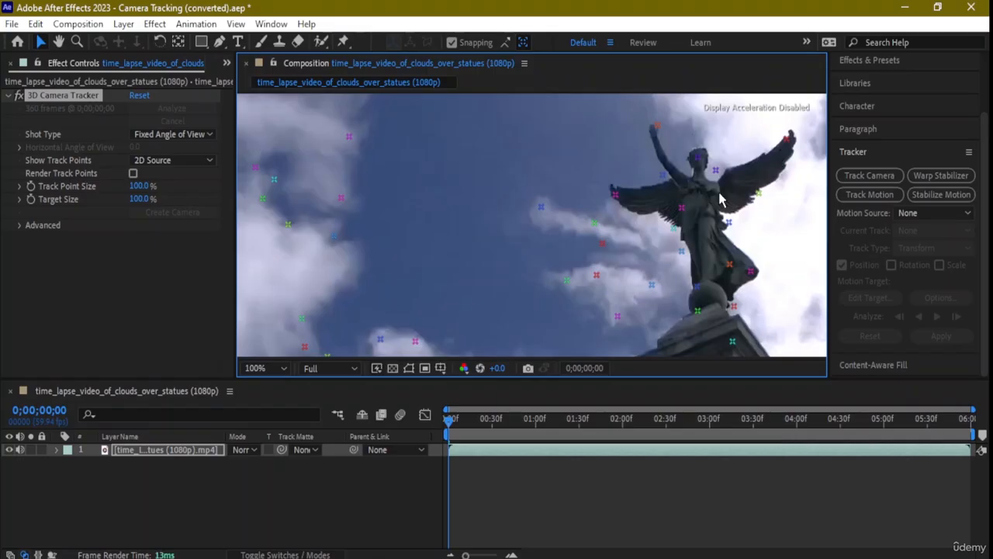
Set Show Track Points to 3D Solved and bring up the Shot Type choices.
{"action": "left_click", "coordinate": [189, 159]}
{"action": "left_click", "coordinate": [176, 194]}
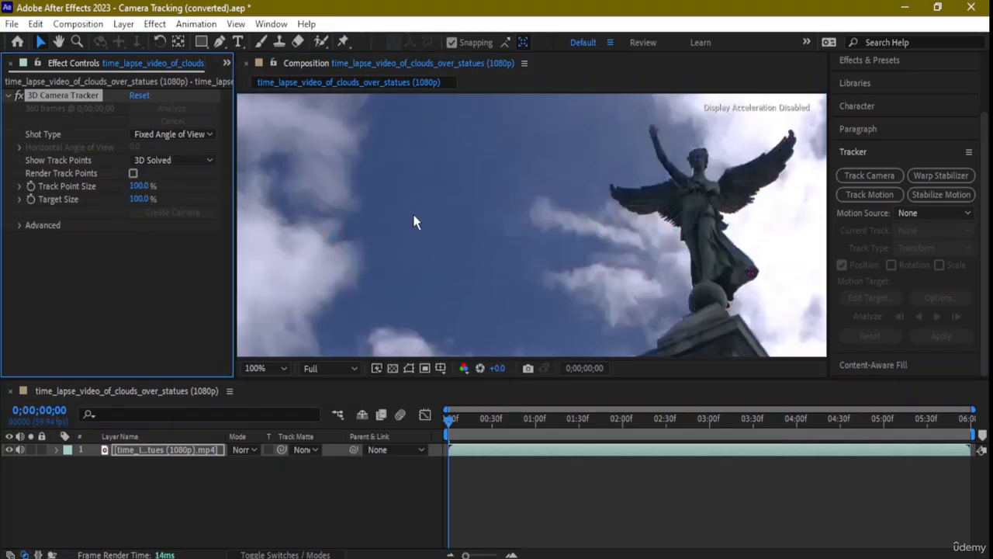
{"action": "scroll", "coordinate": [496, 184], "scroll_direction": "down", "scroll_amount": 1}
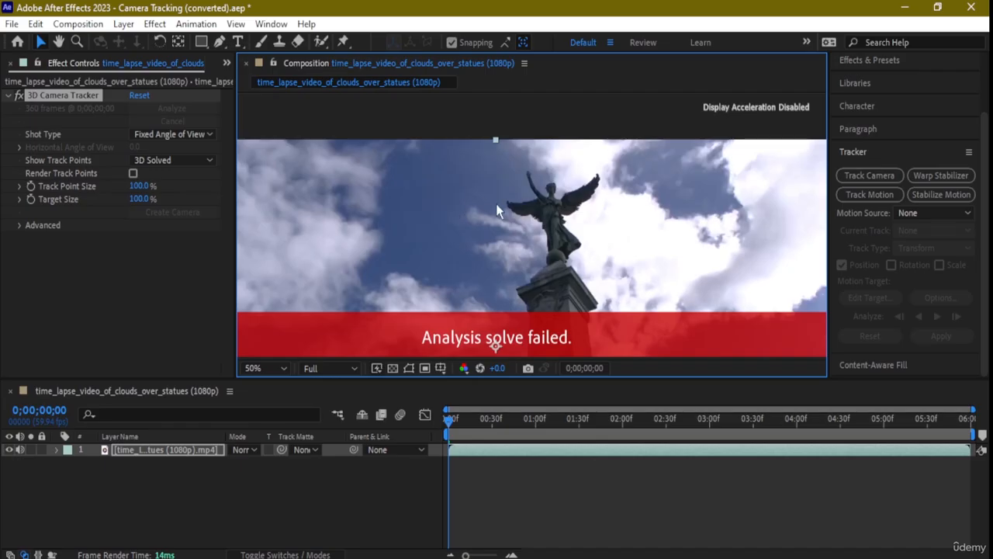
{"action": "left_click_drag", "start_coordinate": [497, 205], "coordinate": [478, 238]}
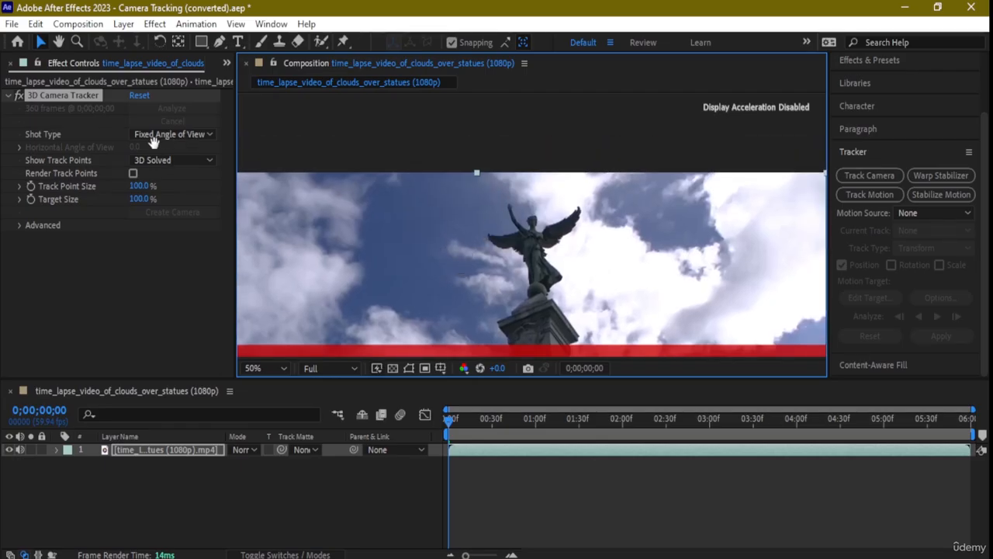
{"action": "left_click", "coordinate": [200, 134]}
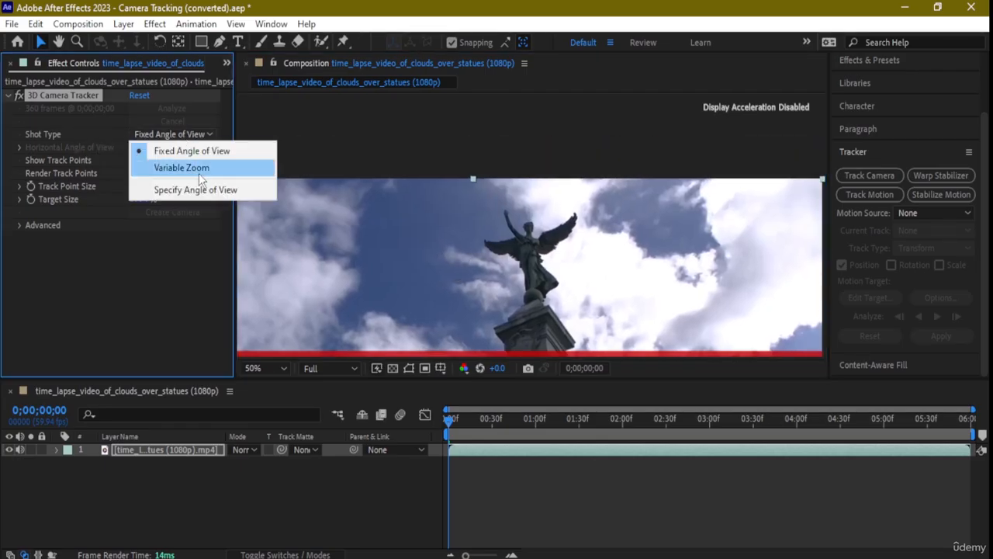
Change the 3D Camera Tracker's Shot Type from Fixed Angle of View to Variable Zoom.
{"action": "left_click", "coordinate": [245, 167]}
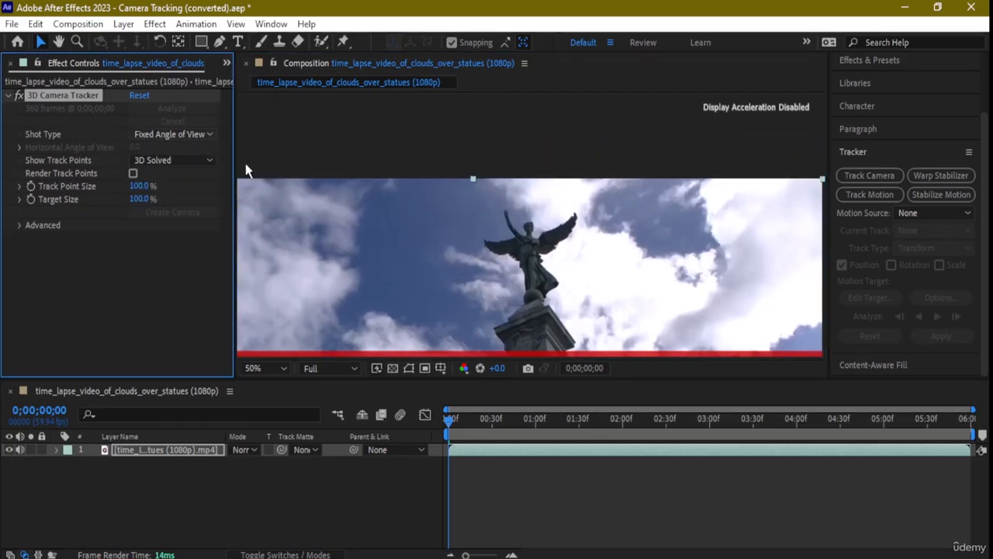
{"action": "left_click", "coordinate": [546, 225]}
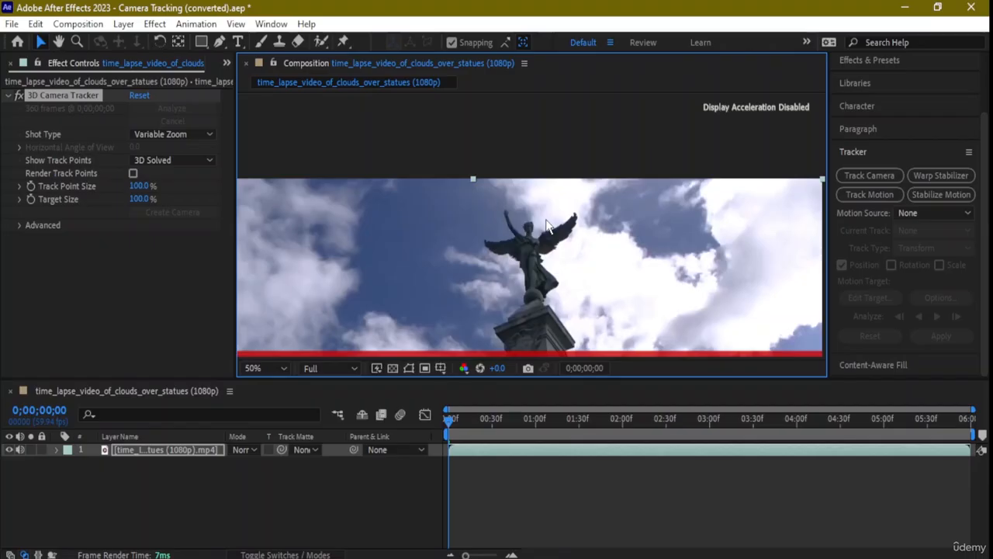
Delete the statue clip layer and import the desert rocks footage via File > Import.
{"action": "left_click", "coordinate": [151, 451]}
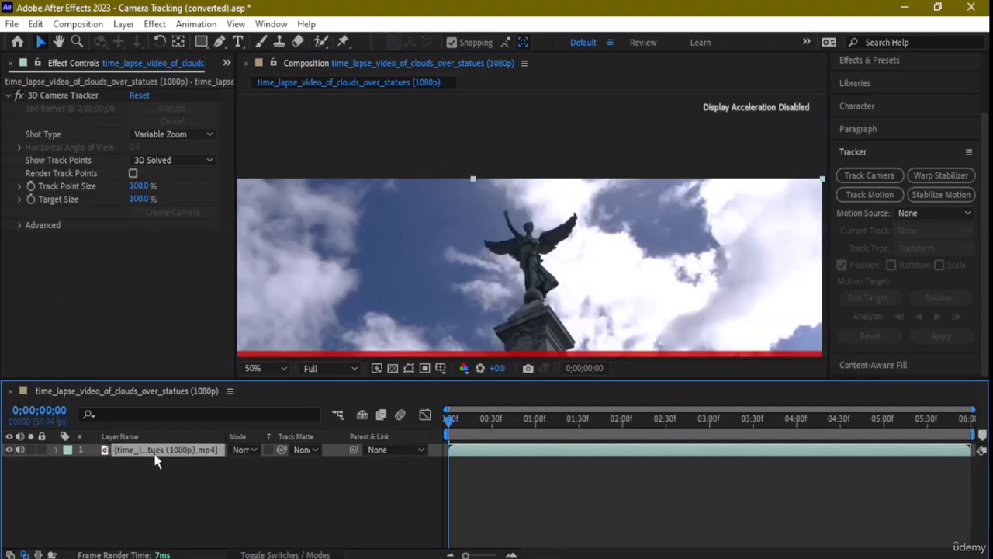
{"action": "key", "text": "Delete"}
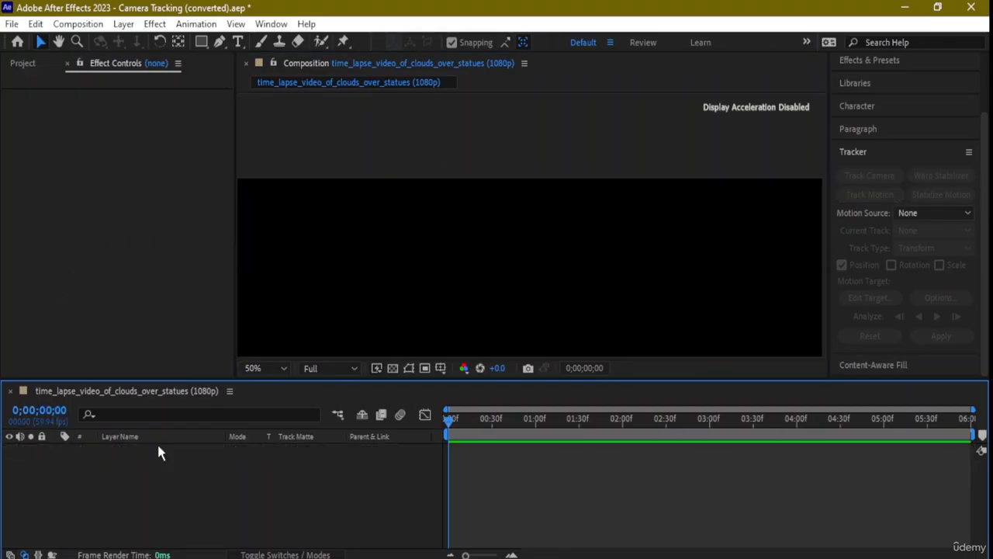
{"action": "scroll", "coordinate": [510, 219], "scroll_direction": "down", "scroll_amount": 2}
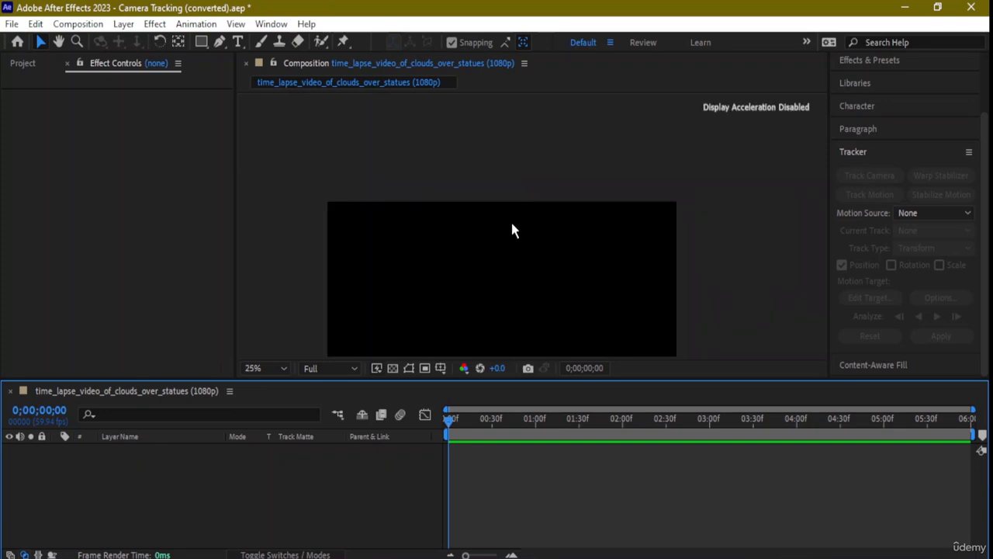
{"action": "left_click_drag", "start_coordinate": [481, 201], "coordinate": [481, 155]}
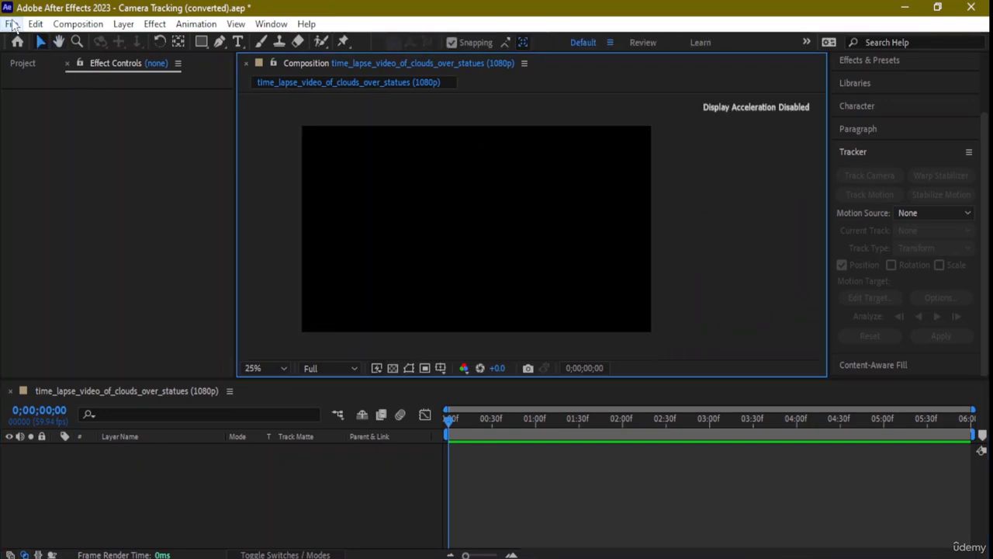
{"action": "left_click", "coordinate": [13, 24]}
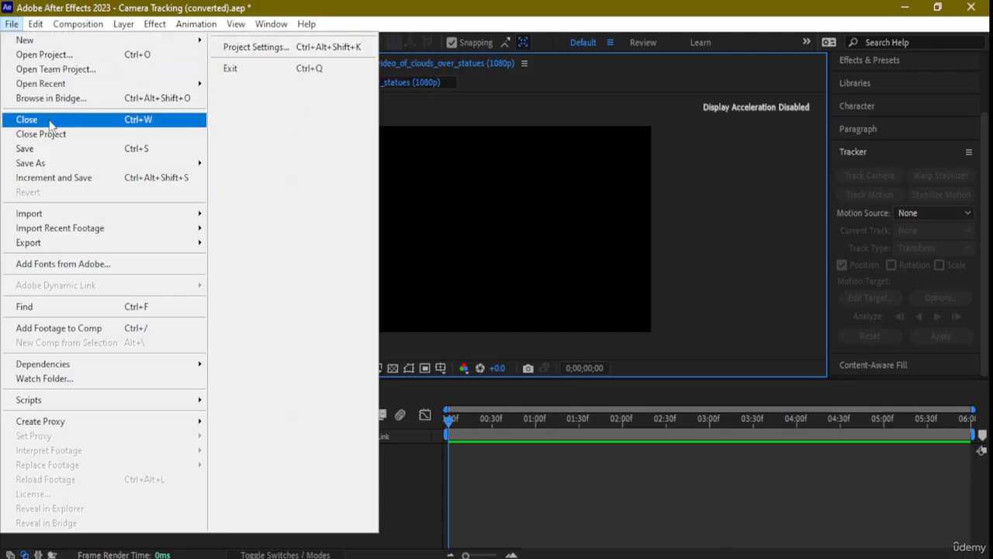
{"action": "mouse_move", "coordinate": [59, 221]}
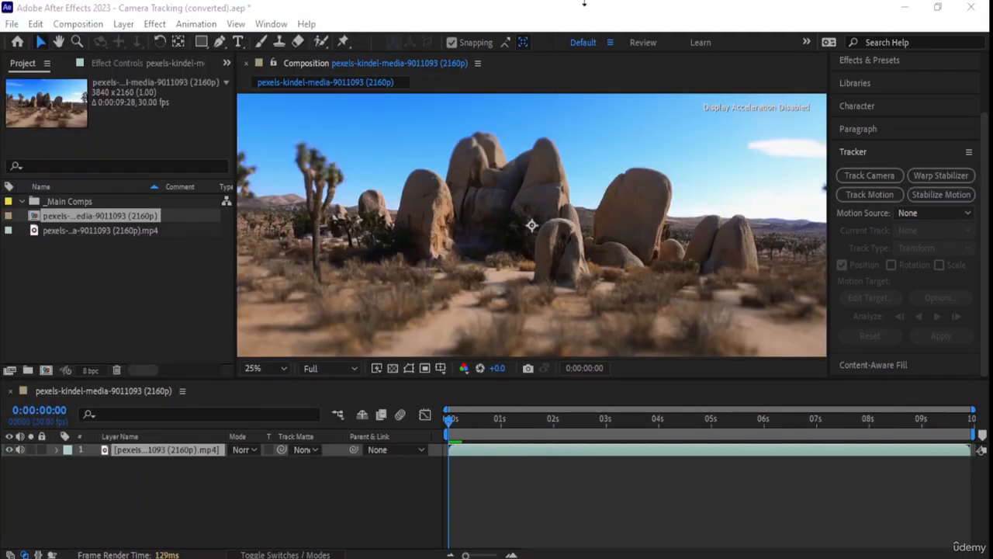
Apply Track Camera to the desert rocks clip and let the 3D solve finish.
{"action": "left_click", "coordinate": [122, 211]}
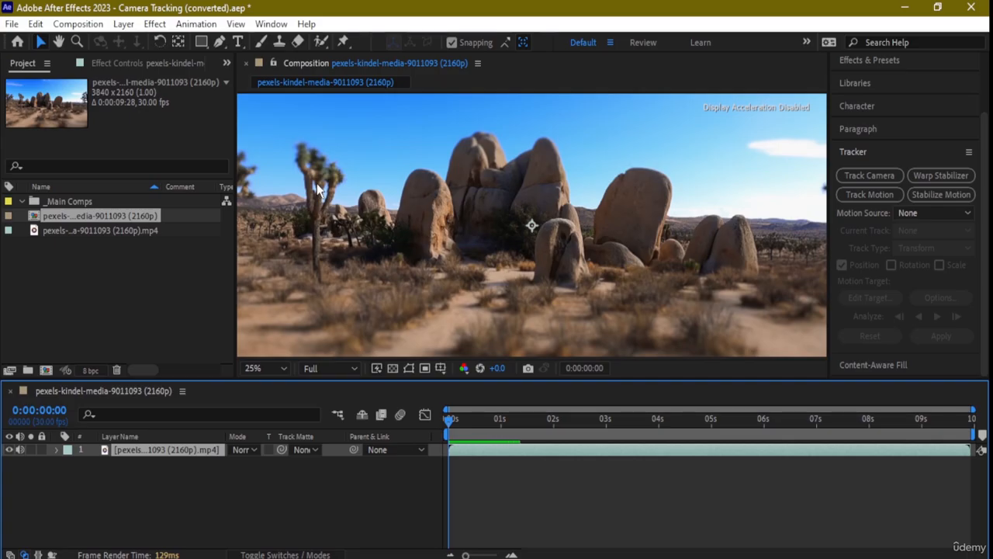
{"action": "left_click", "coordinate": [874, 180]}
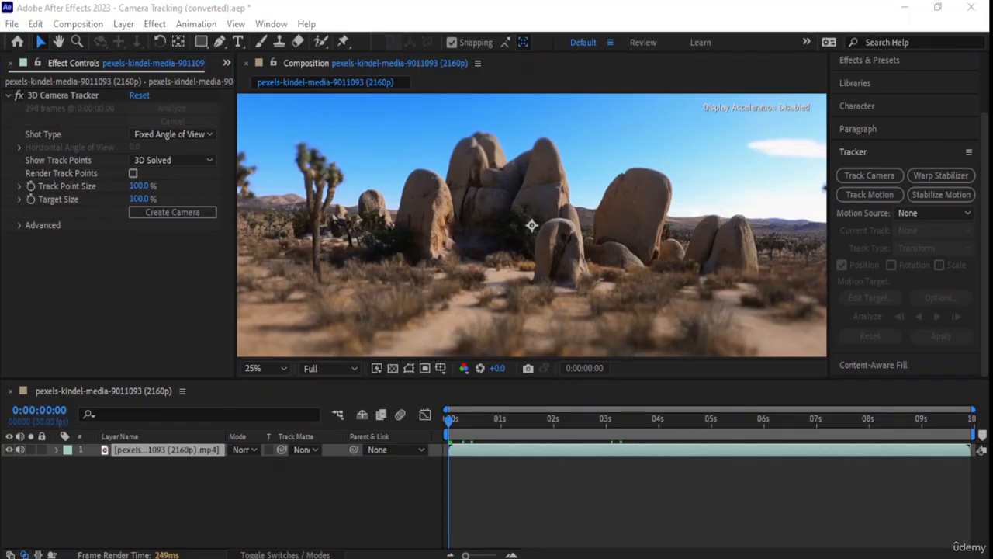
Scrub a few frames into the desert clip and create a 3D Tracker Camera from the solve.
{"action": "left_click", "coordinate": [571, 18]}
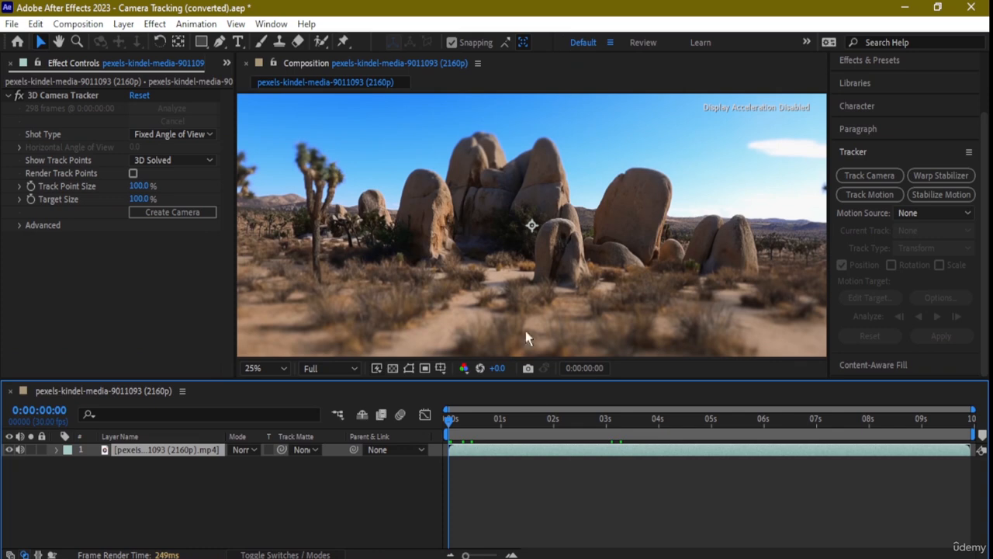
{"action": "left_click_drag", "start_coordinate": [451, 422], "coordinate": [404, 414]}
{"action": "left_click", "coordinate": [170, 218]}
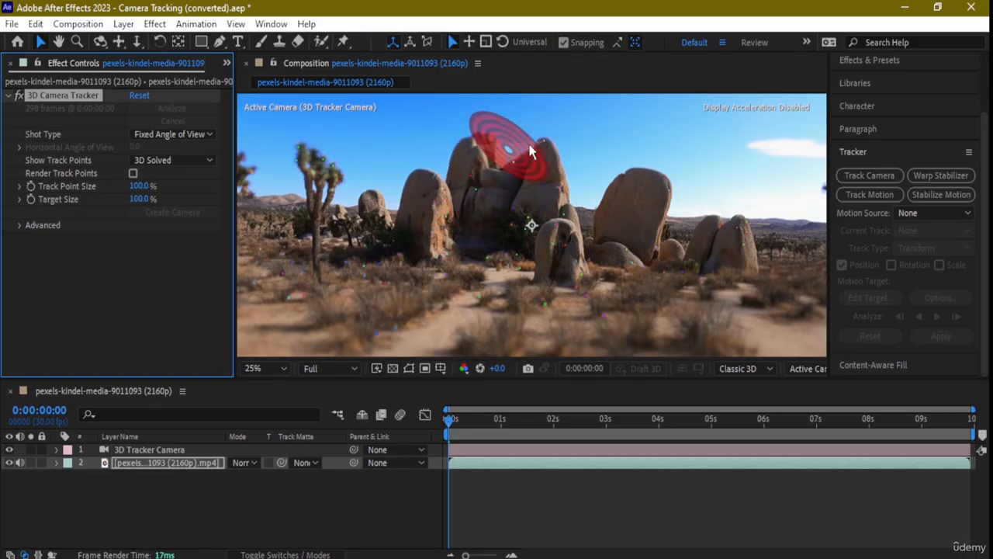
Create a 'Snakes' text layer anchored to a track point on the central rock, then deselect everything.
{"action": "left_click", "coordinate": [479, 155]}
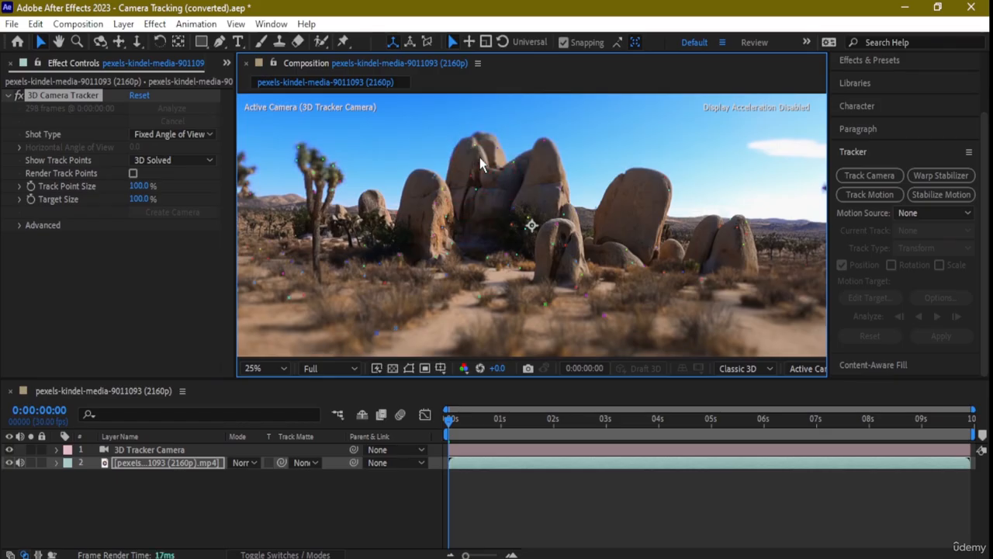
{"action": "scroll", "coordinate": [498, 161], "scroll_direction": "up", "scroll_amount": 2}
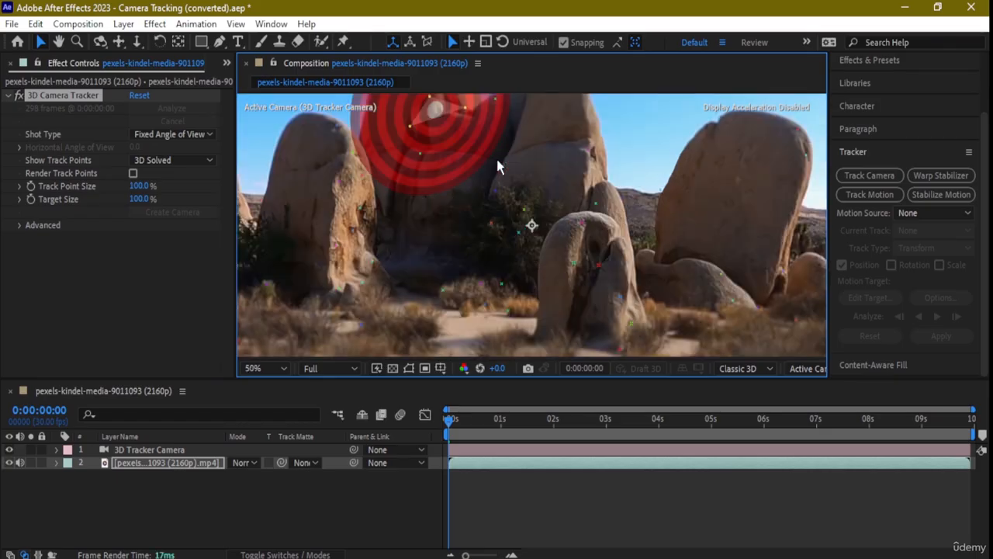
{"action": "key", "text": "space"}
{"action": "left_click_drag", "start_coordinate": [463, 128], "coordinate": [518, 275]}
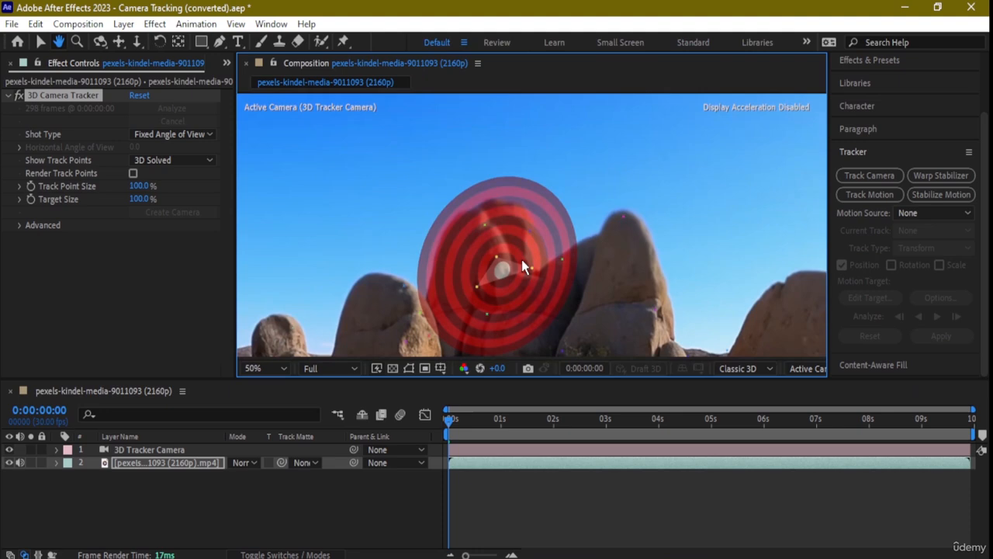
{"action": "right_click", "coordinate": [486, 224]}
{"action": "key", "text": "Escape"}
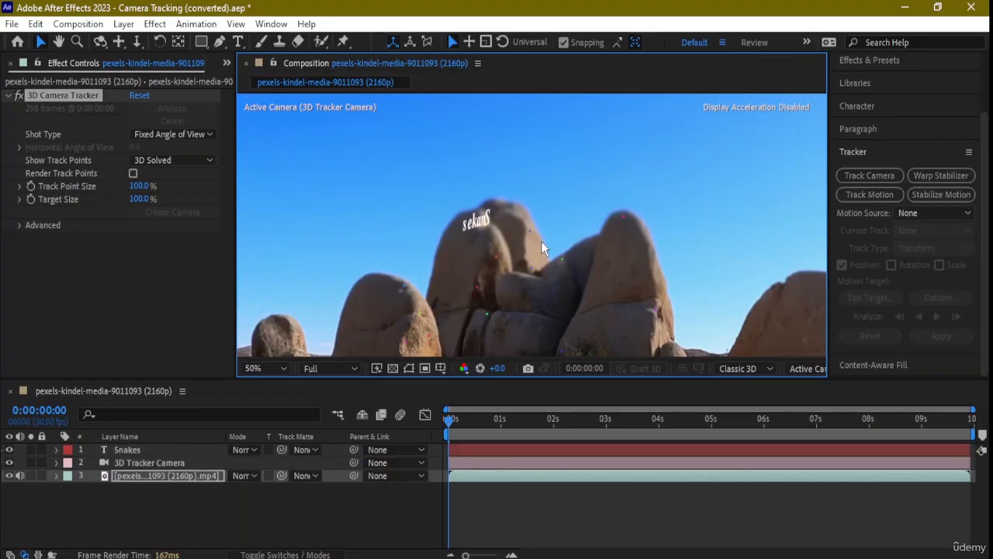
{"action": "mouse_move", "coordinate": [541, 241]}
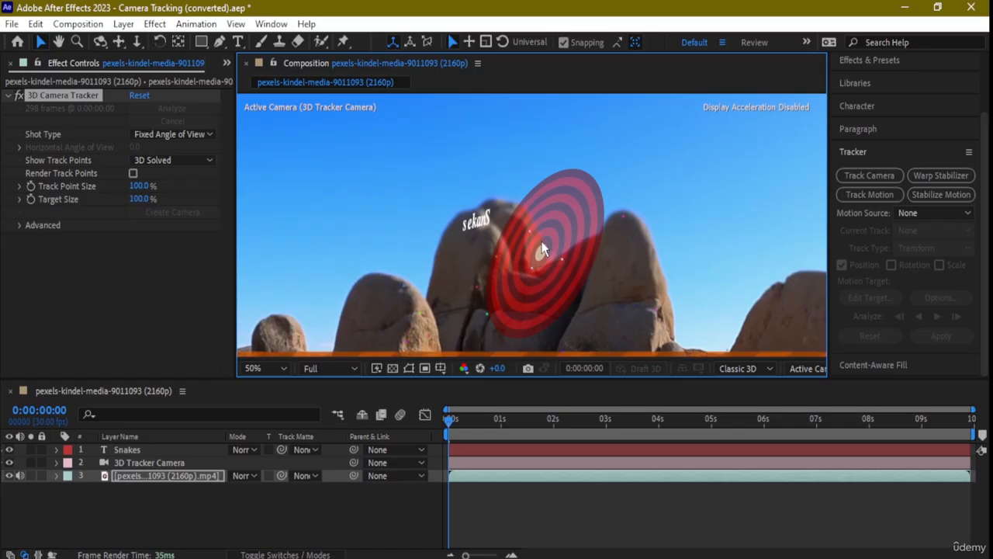
{"action": "key", "text": "Delete"}
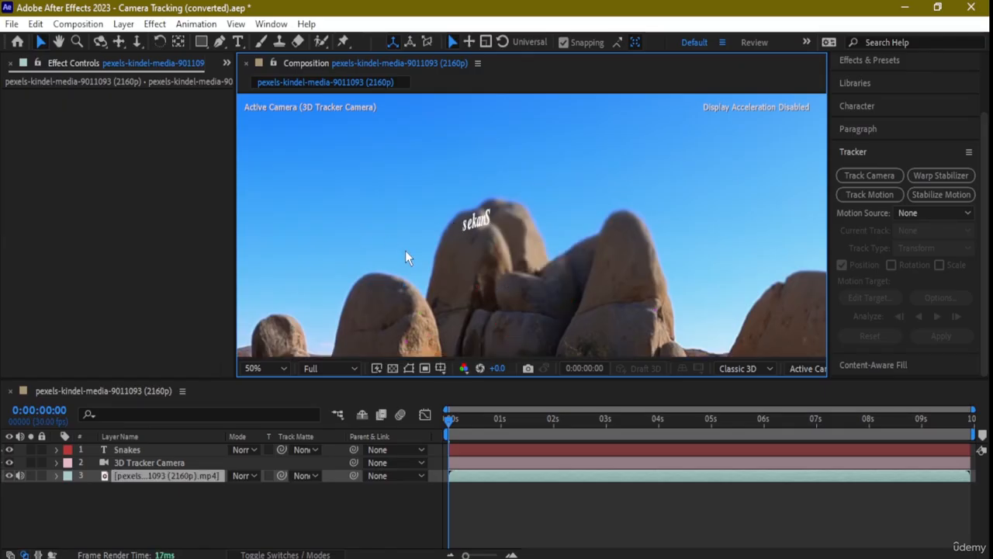
{"action": "scroll", "coordinate": [405, 252], "scroll_direction": "down", "scroll_amount": 2}
{"action": "scroll", "coordinate": [543, 218], "scroll_direction": "up", "scroll_amount": 2}
{"action": "scroll", "coordinate": [543, 218], "scroll_direction": "down", "scroll_amount": 4}
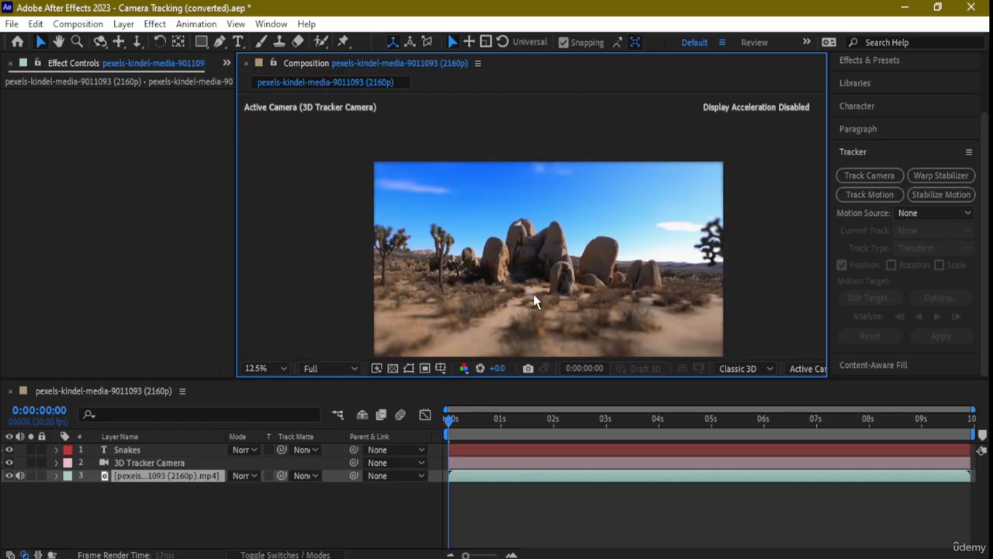
{"action": "left_click_drag", "start_coordinate": [453, 421], "coordinate": [461, 443]}
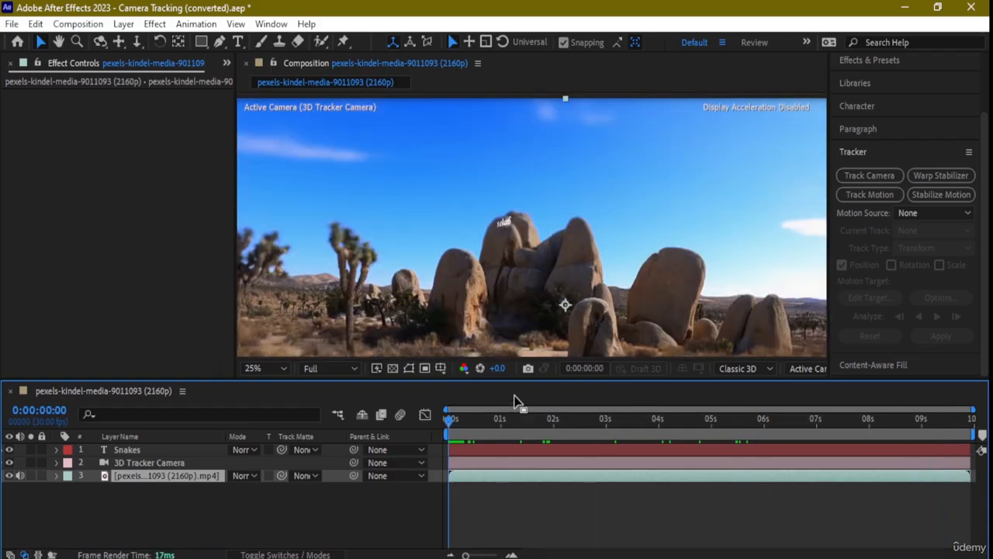
{"action": "key", "text": "space"}
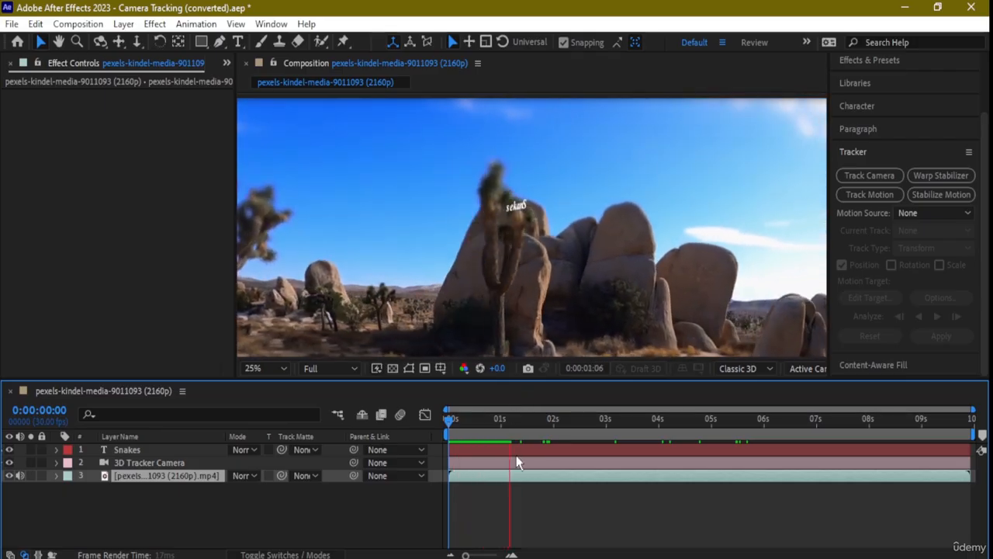
{"action": "key", "text": "space"}
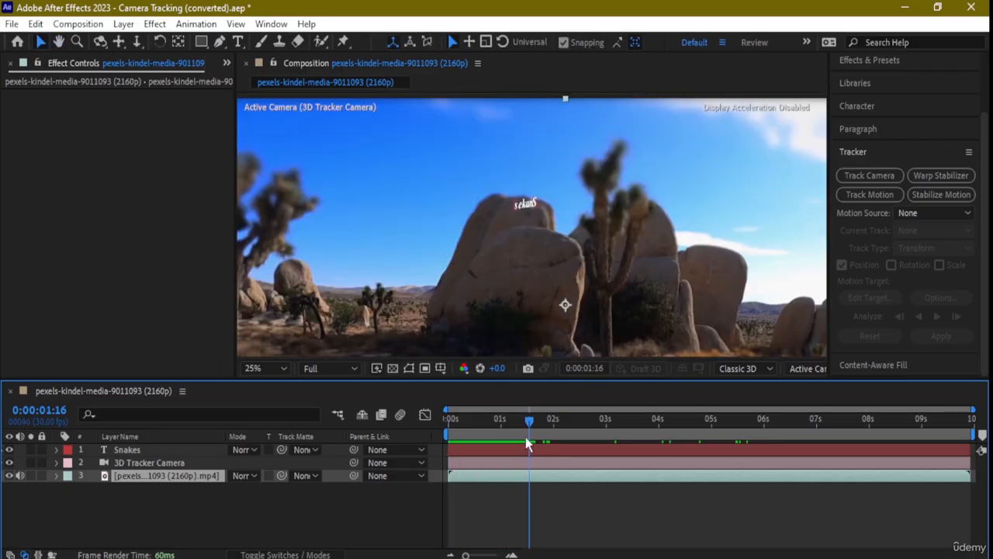
{"action": "left_click_drag", "start_coordinate": [530, 424], "coordinate": [446, 420]}
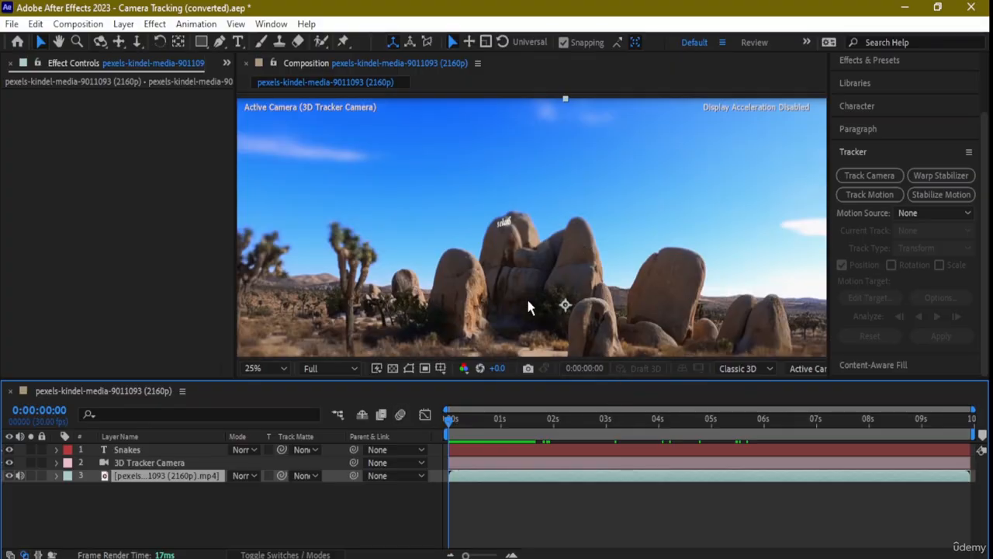
Select and expand the 3D Tracker Camera layer, then reselect the desert footage layer in the viewer.
{"action": "left_click", "coordinate": [153, 464]}
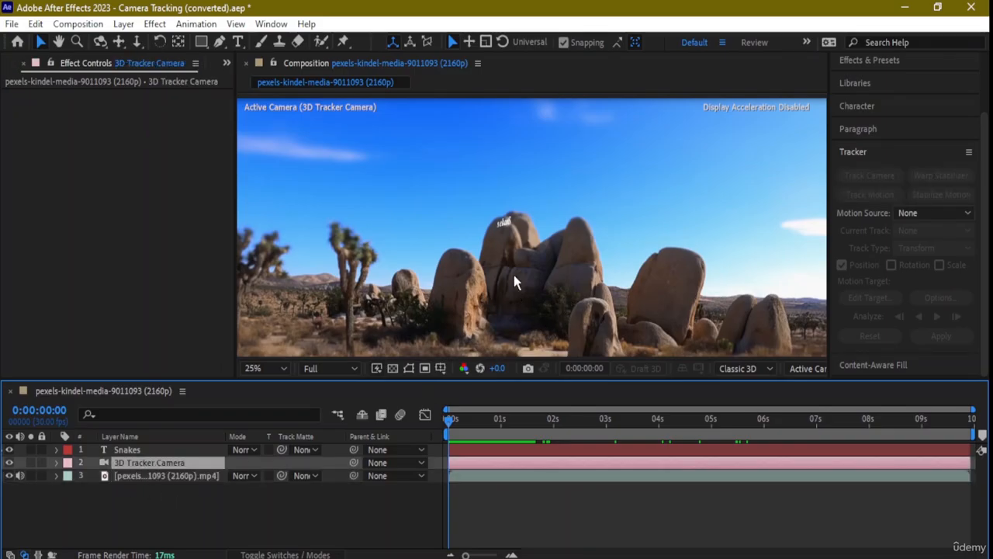
{"action": "left_click", "coordinate": [56, 462]}
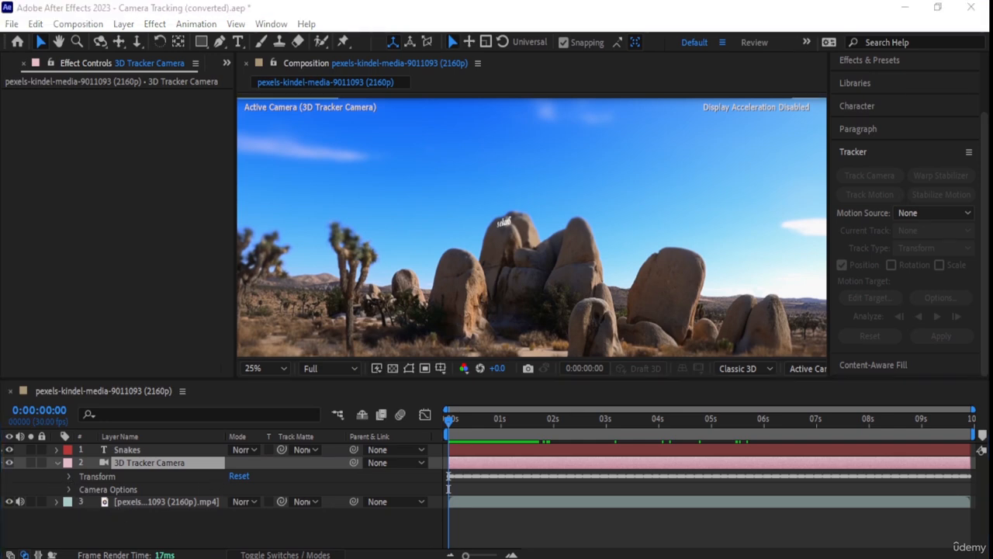
{"action": "left_click", "coordinate": [566, 303]}
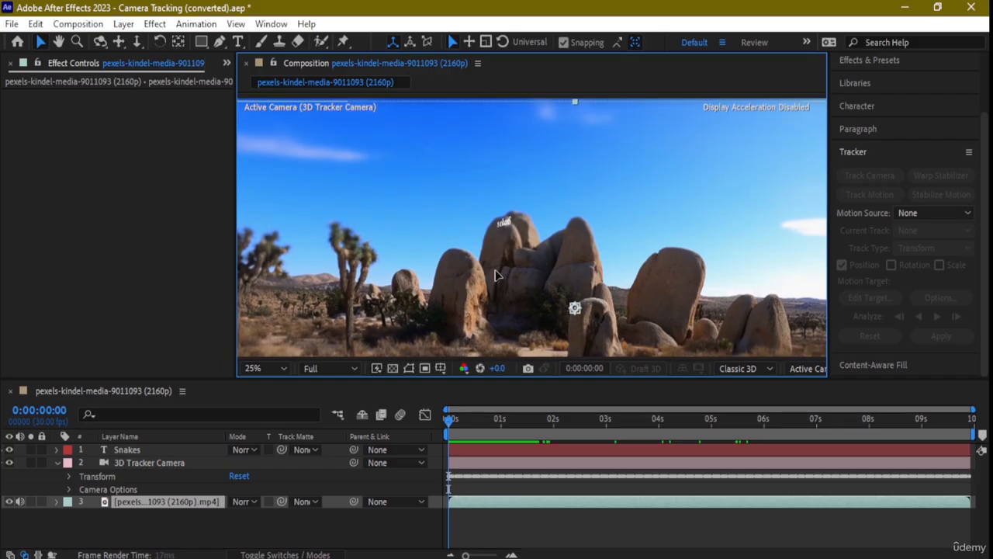
{"action": "scroll", "coordinate": [505, 268], "scroll_direction": "down", "scroll_amount": 1}
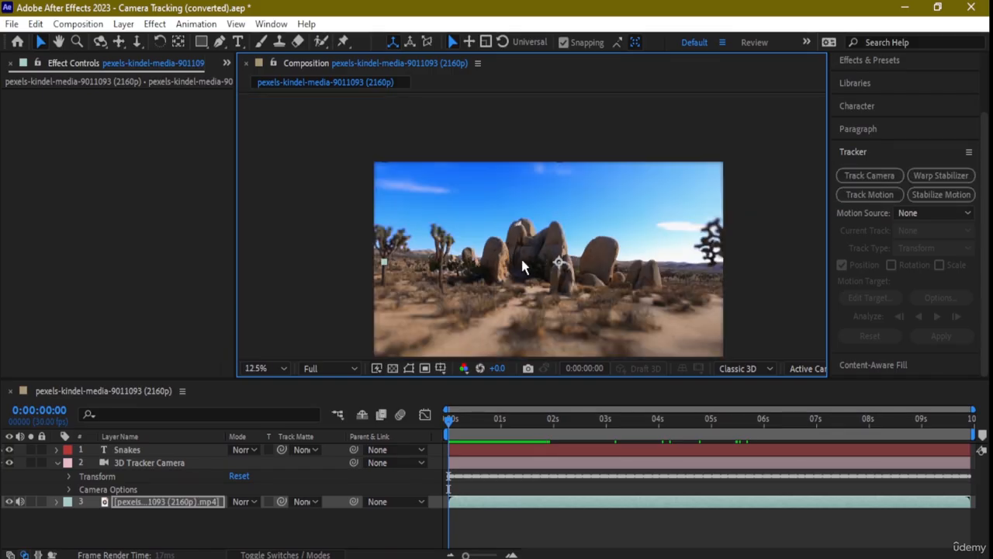
{"action": "scroll", "coordinate": [532, 275], "scroll_direction": "down", "scroll_amount": 1}
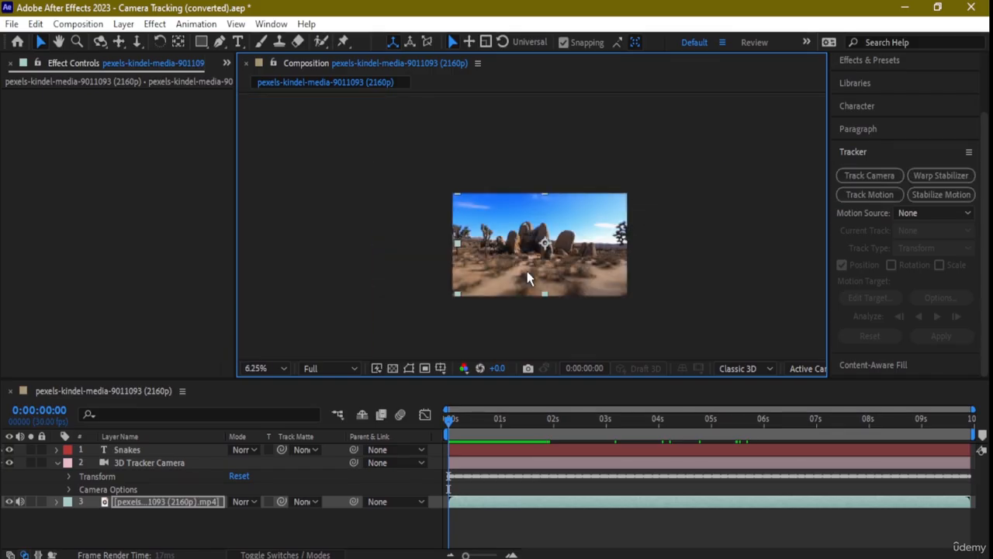
{"action": "left_click", "coordinate": [565, 247]}
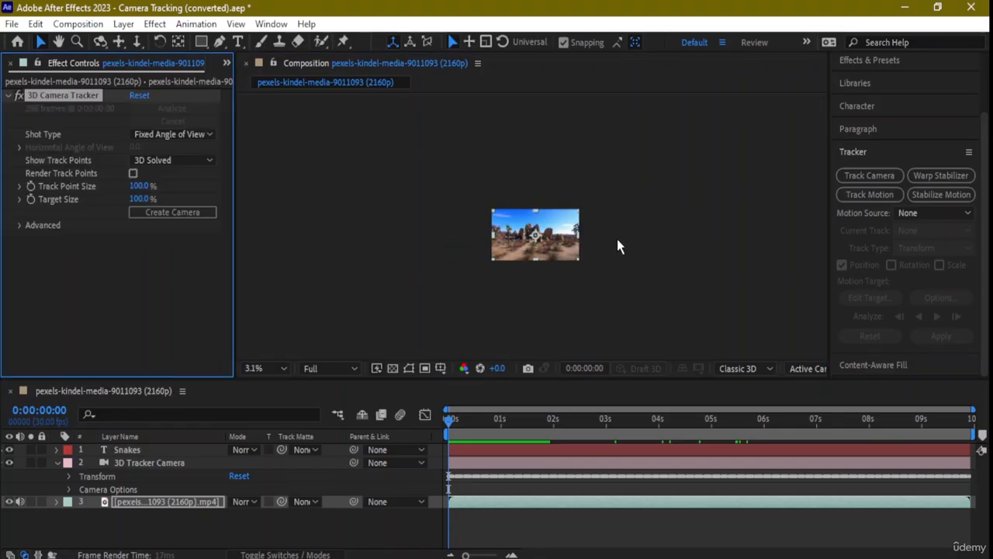
{"action": "scroll", "coordinate": [616, 245], "scroll_direction": "up", "scroll_amount": 3}
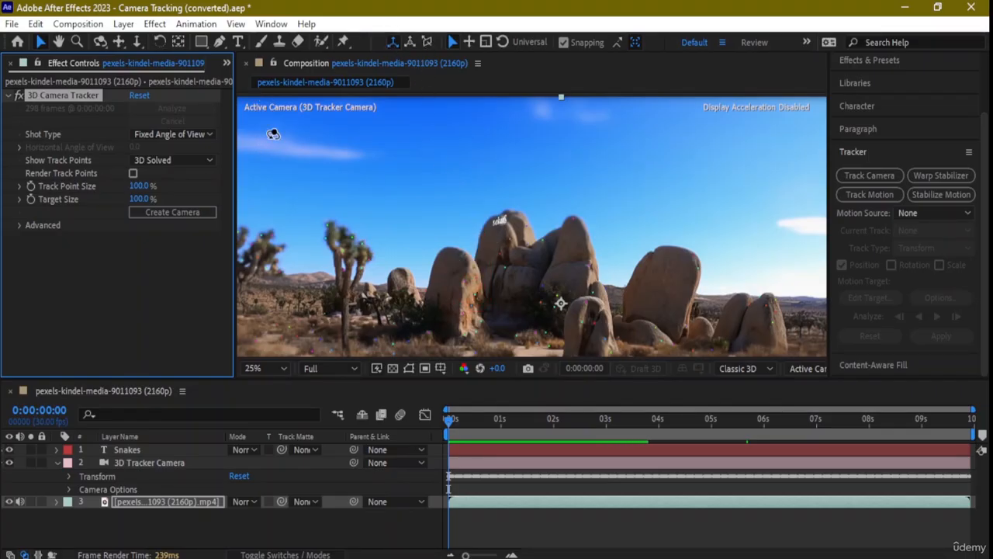
Orbit the tracker camera at 12.5% zoom so the Snakes text swings out of the rock view.
{"action": "key", "text": "c"}
{"action": "left_click", "coordinate": [428, 269]}
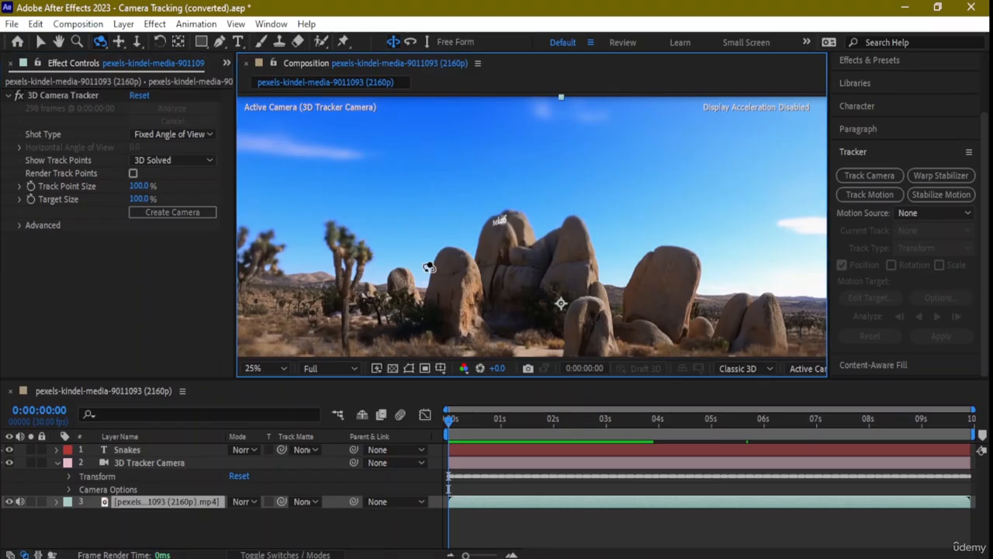
{"action": "scroll", "coordinate": [493, 282], "scroll_direction": "down", "scroll_amount": 1}
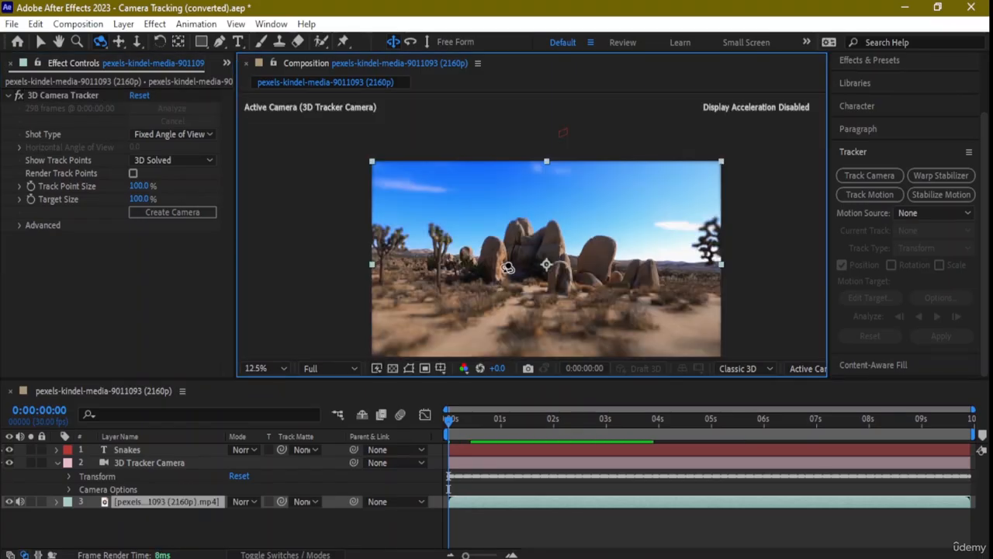
{"action": "left_click_drag", "start_coordinate": [550, 271], "coordinate": [576, 270]}
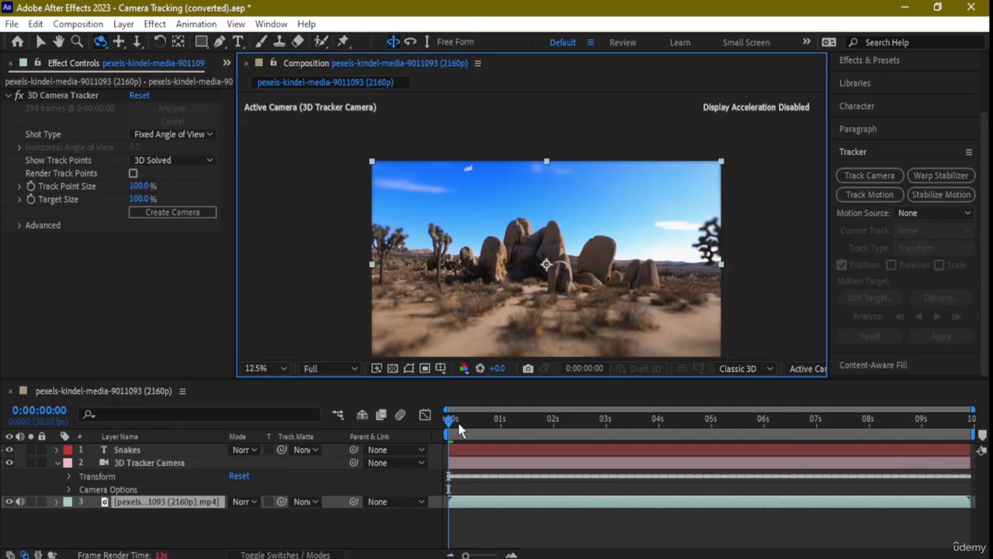
Move the playhead to 0:00:02:18 and dismiss the timeline's New > Camera menu without adding a layer.
{"action": "left_click_drag", "start_coordinate": [455, 423], "coordinate": [586, 439]}
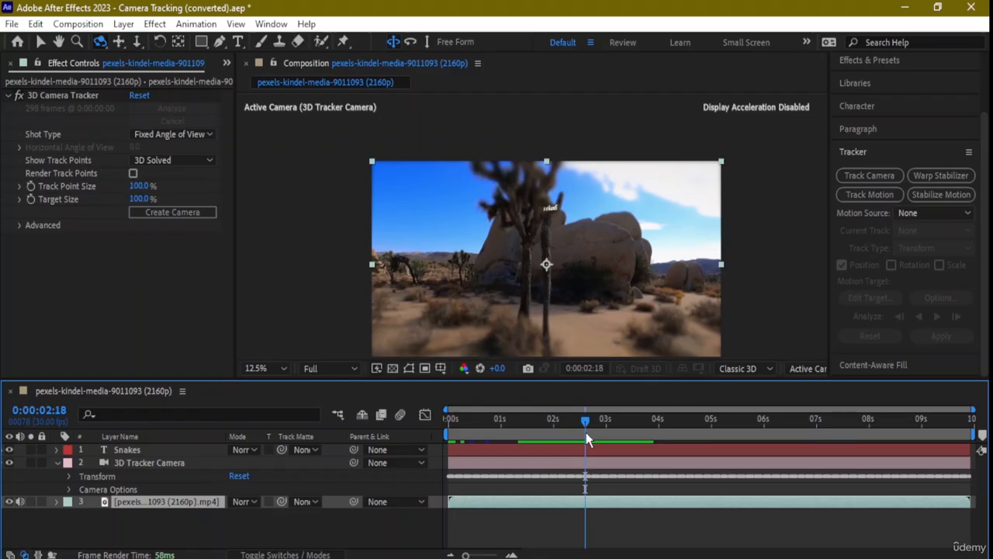
{"action": "right_click", "coordinate": [122, 527]}
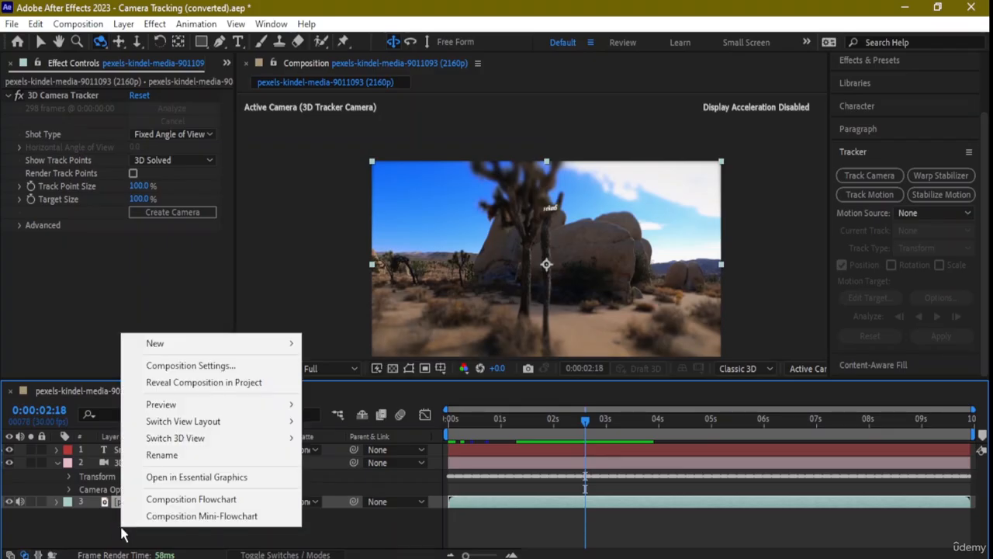
{"action": "mouse_move", "coordinate": [222, 344]}
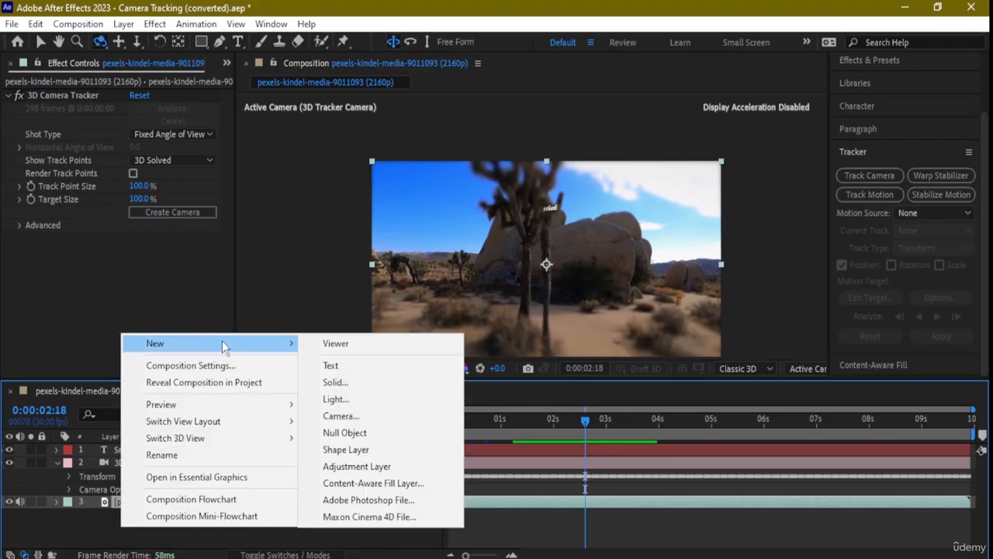
{"action": "left_click", "coordinate": [177, 531]}
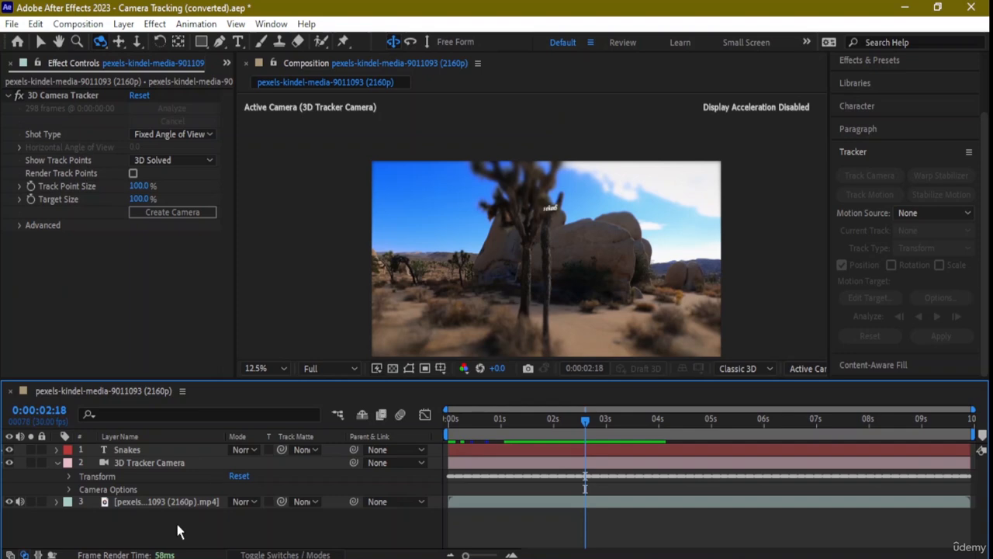
Collapse the Tracker panel, show Effects & Presets with Blur & Sharpen folded, and open Composition Settings.
{"action": "scroll", "coordinate": [893, 232], "scroll_direction": "up", "scroll_amount": 3}
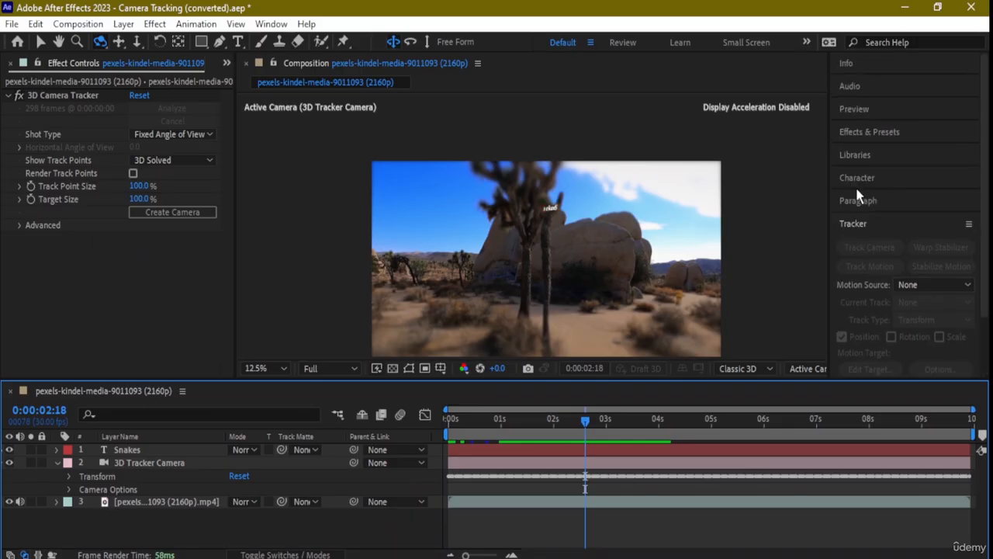
{"action": "left_click", "coordinate": [968, 224]}
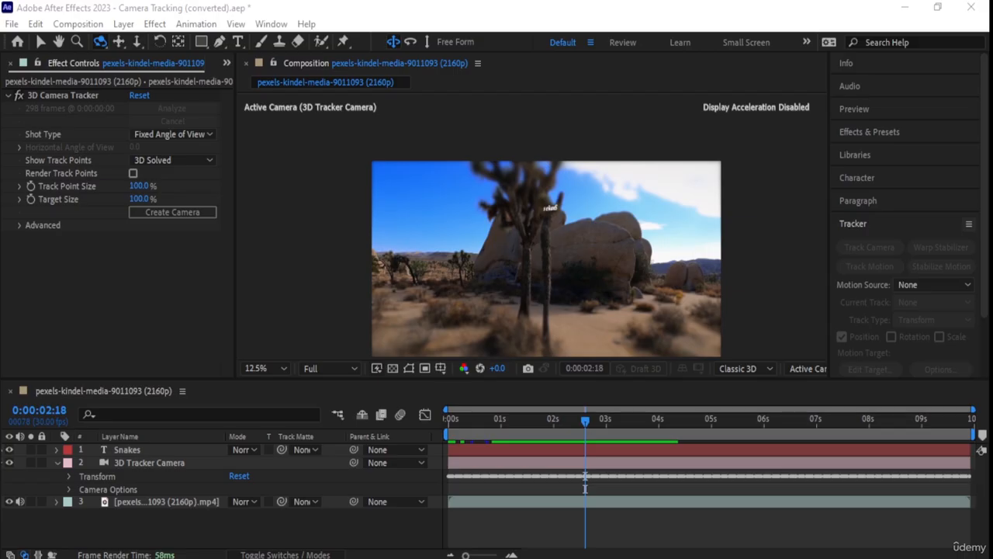
{"action": "left_click", "coordinate": [918, 225]}
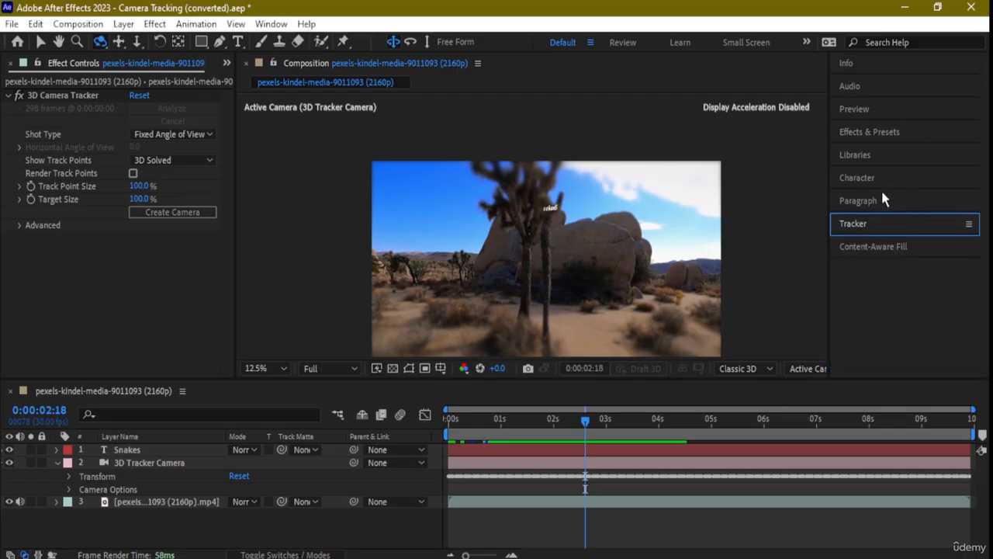
{"action": "left_click", "coordinate": [877, 132]}
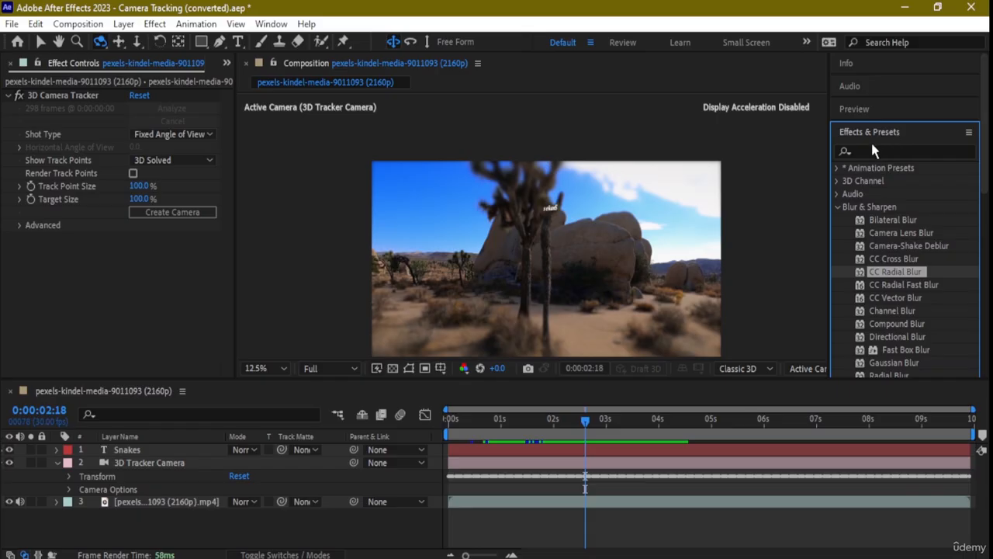
{"action": "left_click", "coordinate": [838, 210]}
{"action": "scroll", "coordinate": [853, 207], "scroll_direction": "down", "scroll_amount": 3}
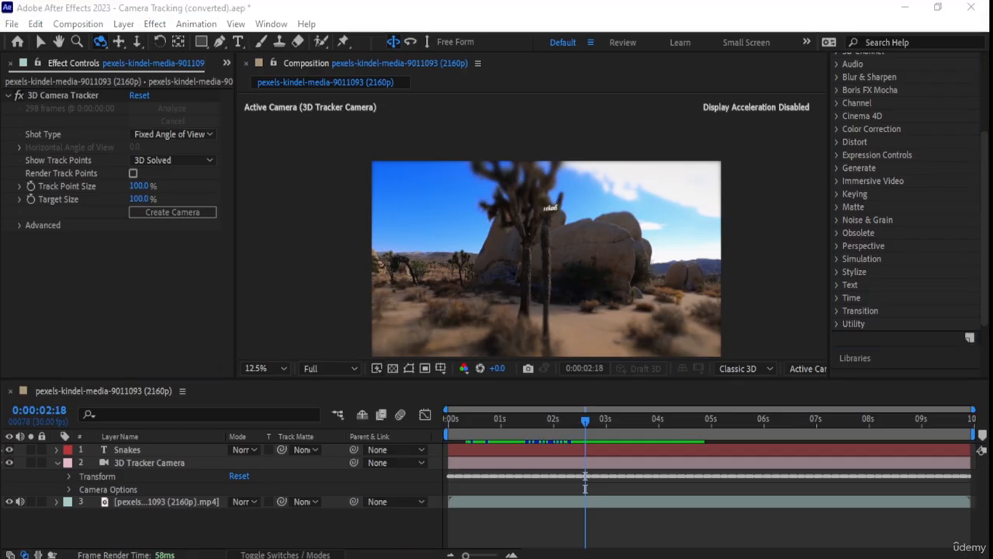
{"action": "left_click", "coordinate": [77, 24]}
{"action": "left_click", "coordinate": [143, 43]}
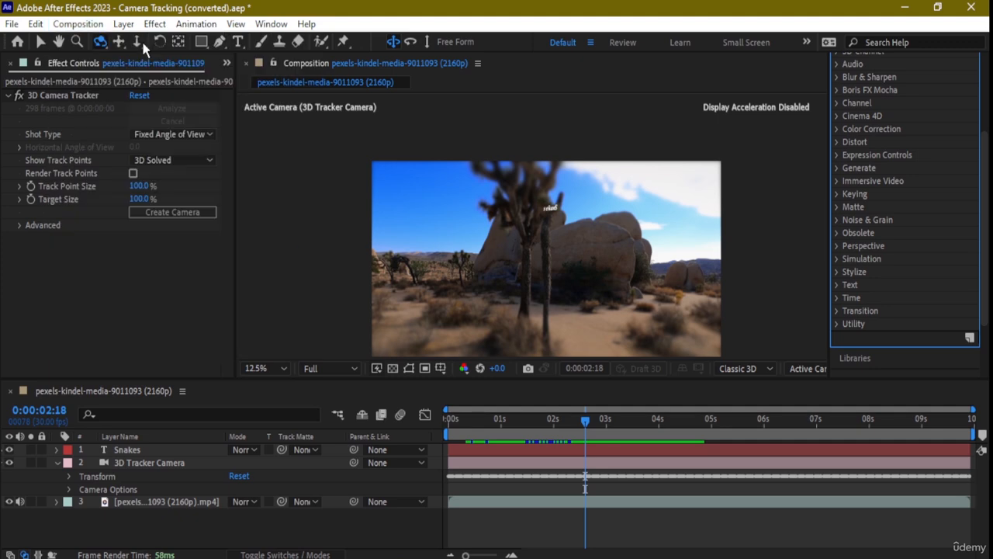
Review the 3D Renderer list, Classic 3D information and render options without changing anything.
{"action": "left_click", "coordinate": [419, 144]}
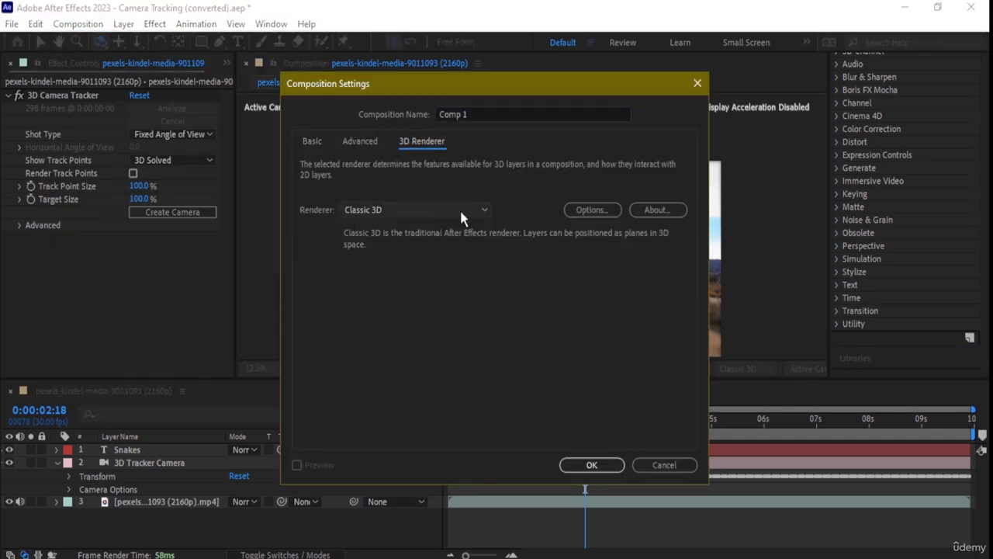
{"action": "left_click", "coordinate": [488, 209]}
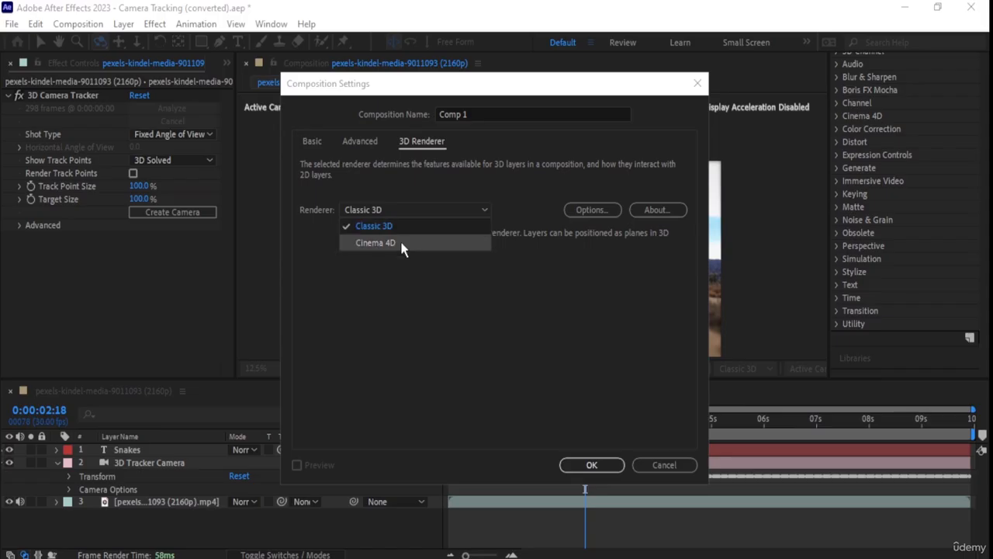
{"action": "key", "text": "Escape"}
{"action": "left_click", "coordinate": [669, 210]}
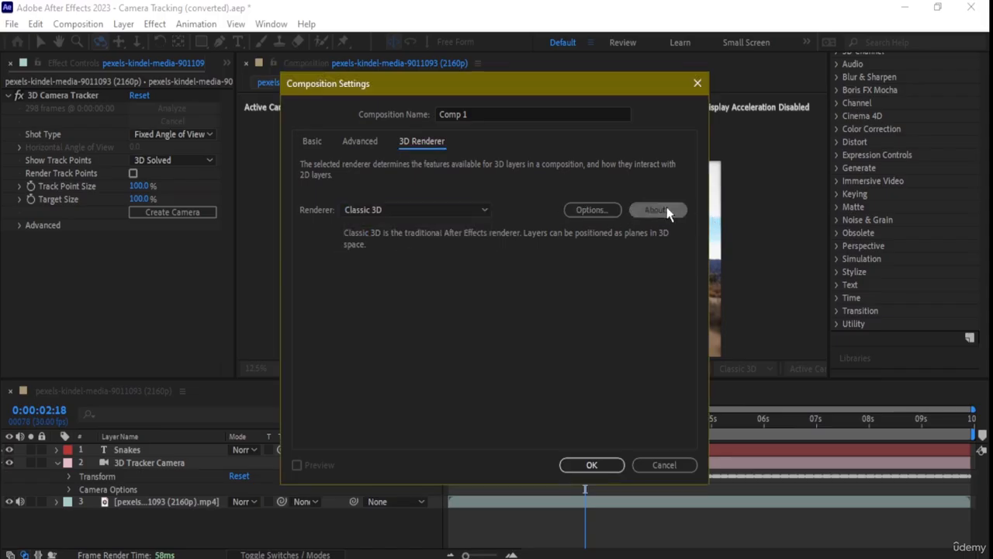
{"action": "left_click", "coordinate": [588, 314]}
{"action": "left_click", "coordinate": [603, 210]}
{"action": "left_click", "coordinate": [609, 247]}
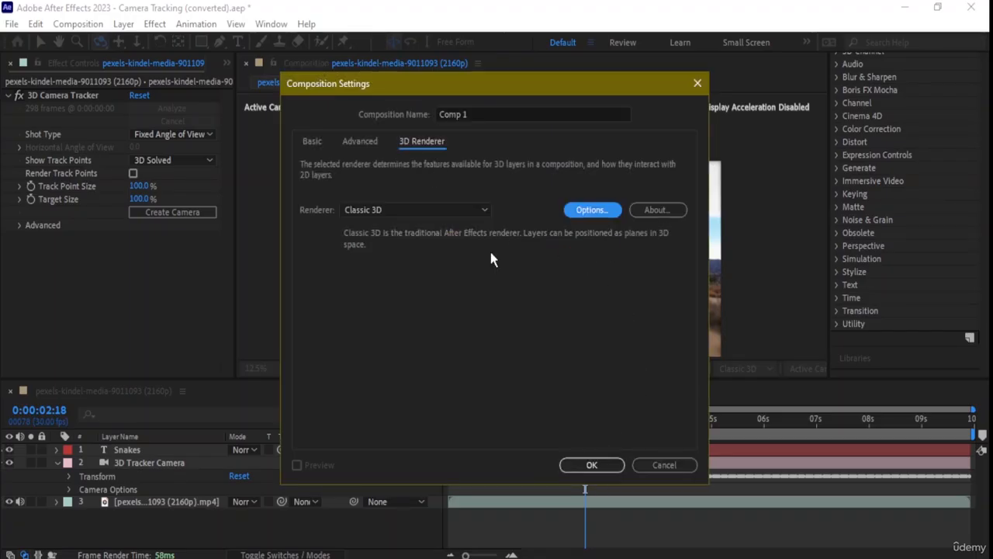
Recheck the renderer list several times, keeping Classic 3D as the renderer.
{"action": "left_click", "coordinate": [480, 209]}
{"action": "left_click", "coordinate": [417, 248]}
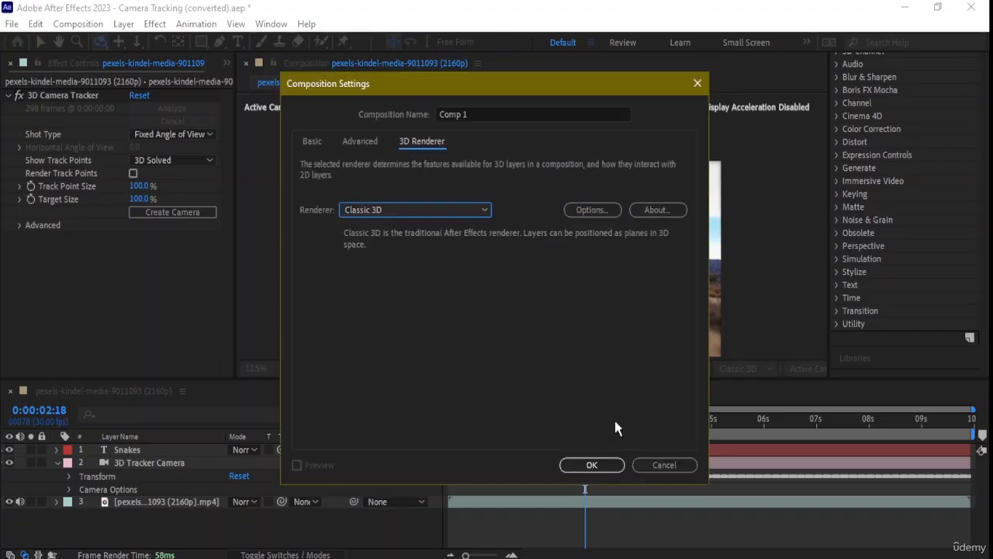
{"action": "left_click", "coordinate": [486, 210]}
{"action": "left_click", "coordinate": [438, 249]}
{"action": "left_click", "coordinate": [446, 209]}
{"action": "left_click", "coordinate": [371, 245]}
{"action": "left_click", "coordinate": [425, 211]}
{"action": "left_click", "coordinate": [406, 240]}
Leave Classic 3D shadow map resolution at Comp Size and confirm the composition settings.
{"action": "left_click", "coordinate": [583, 214]}
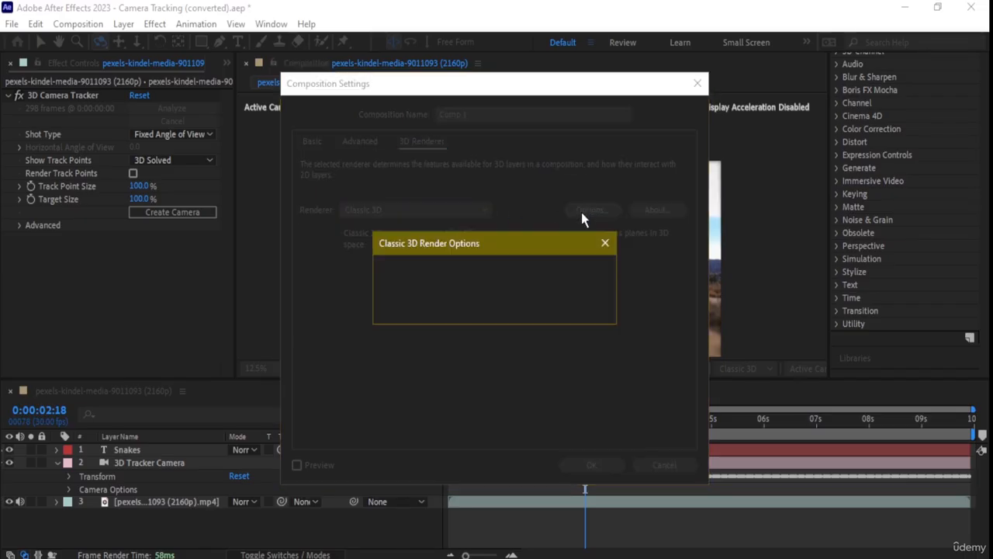
{"action": "left_click", "coordinate": [603, 272]}
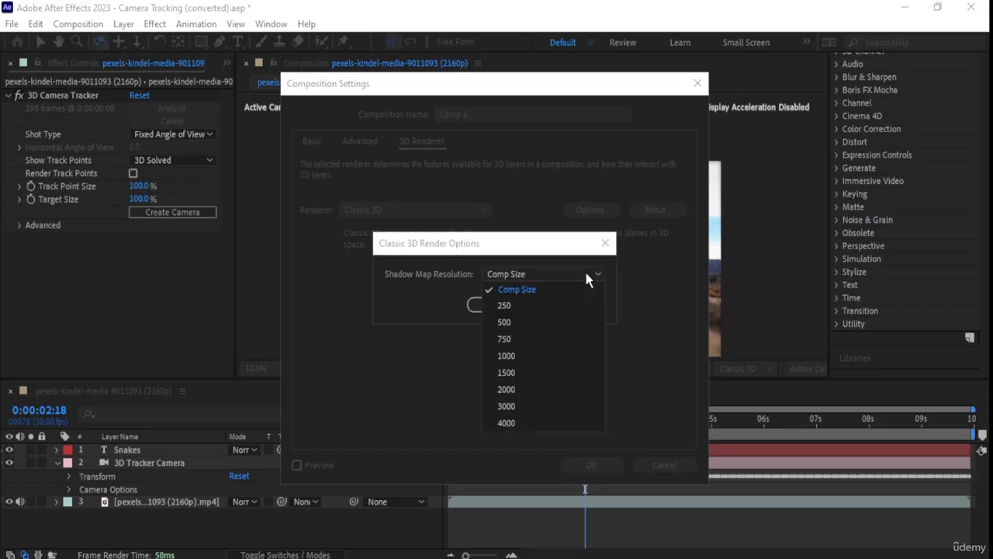
{"action": "left_click", "coordinate": [519, 439]}
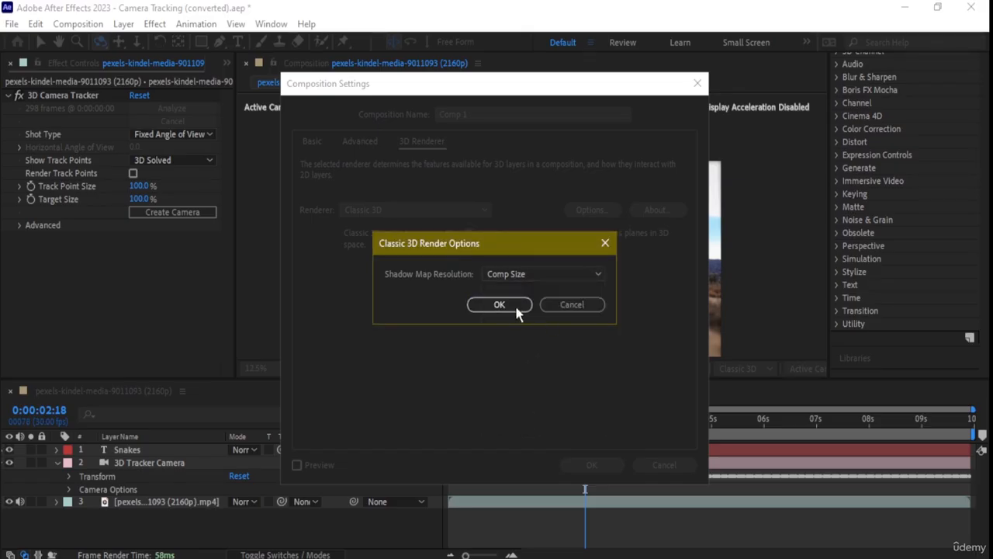
{"action": "left_click", "coordinate": [495, 311]}
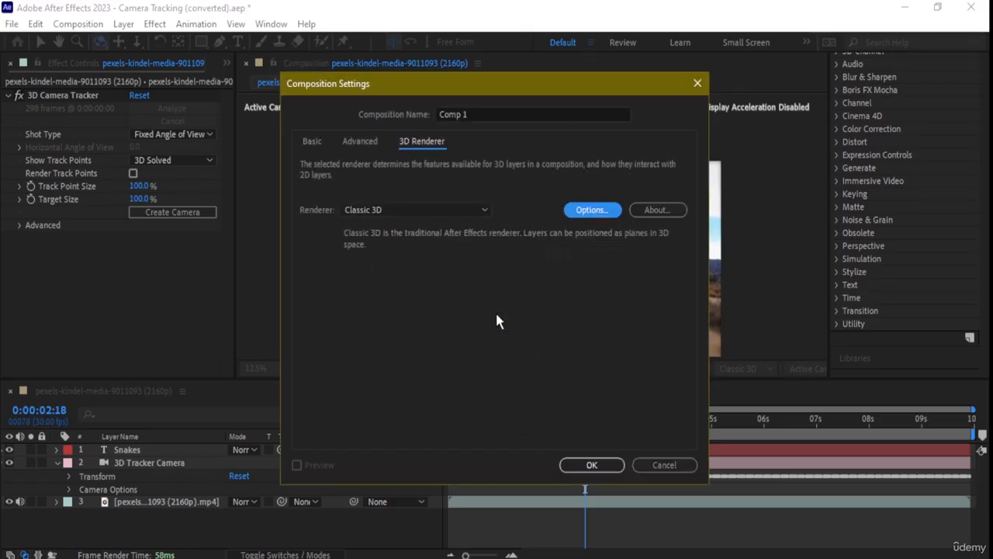
{"action": "left_click", "coordinate": [484, 209]}
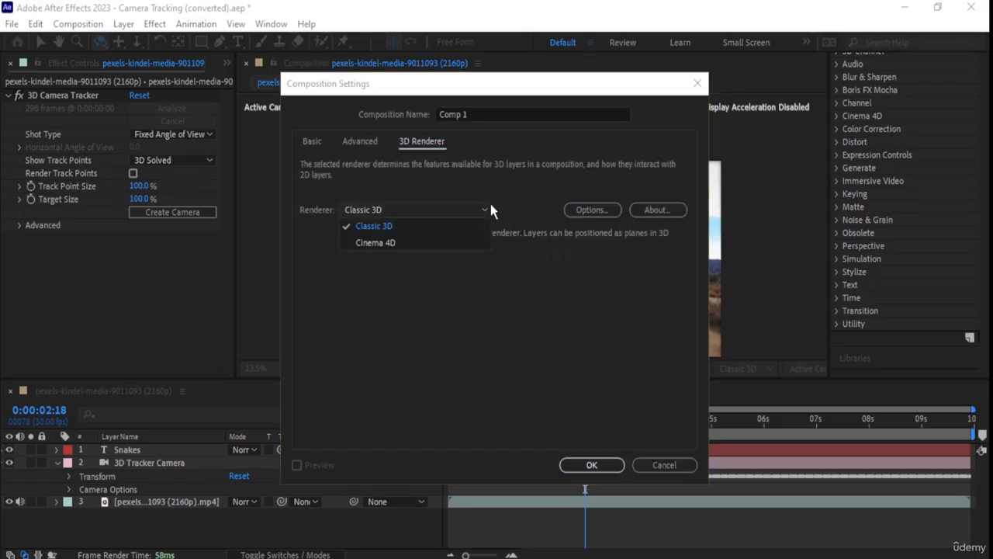
{"action": "left_click", "coordinate": [374, 233]}
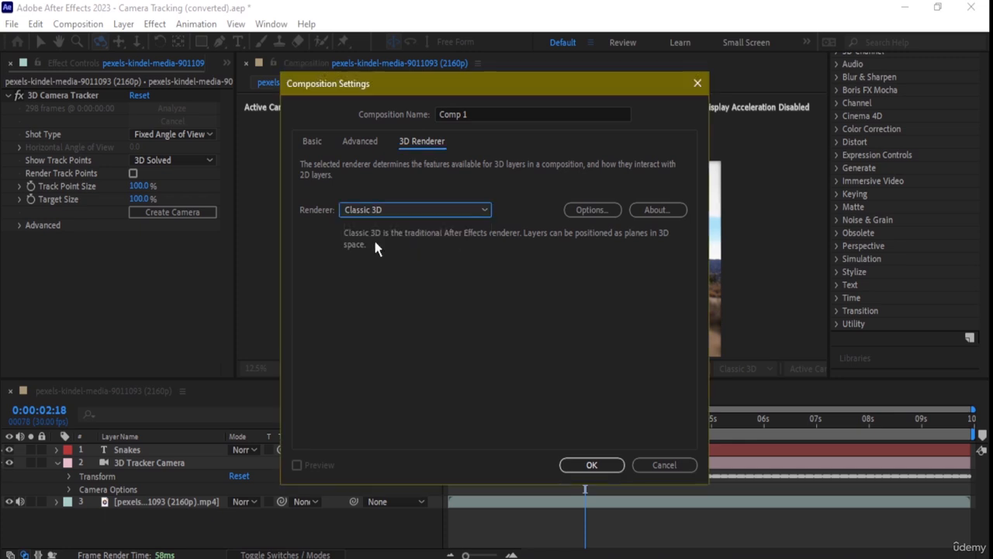
{"action": "left_click", "coordinate": [593, 465]}
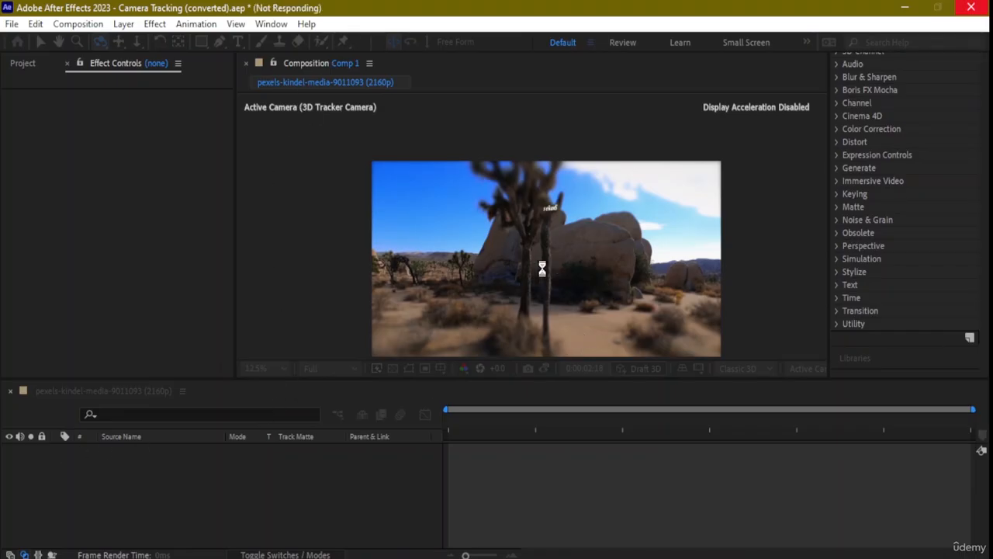
Zoom to 25%, drag Cineware from Cinema 4D onto the footage, and dismiss the R25 version error.
{"action": "key", "text": "period"}
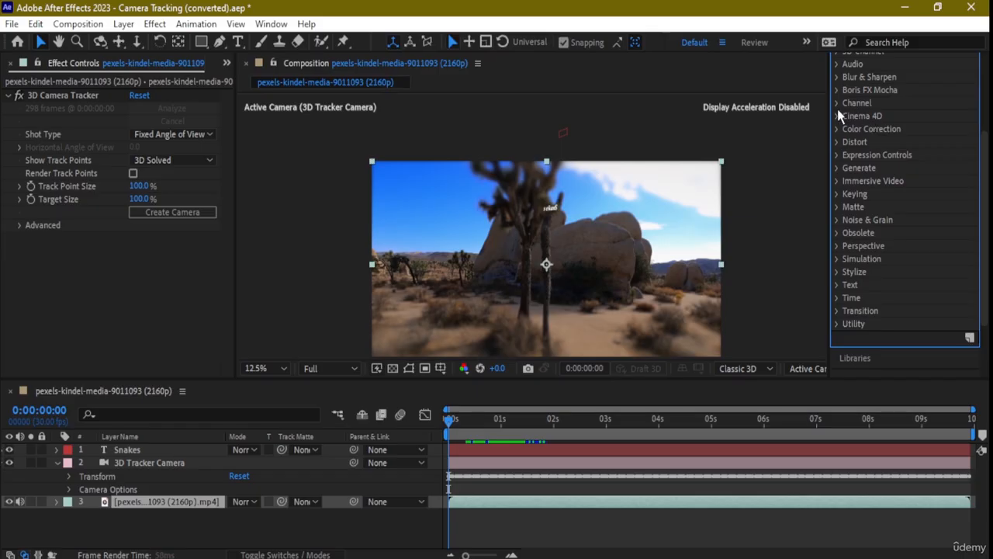
{"action": "left_click", "coordinate": [838, 116]}
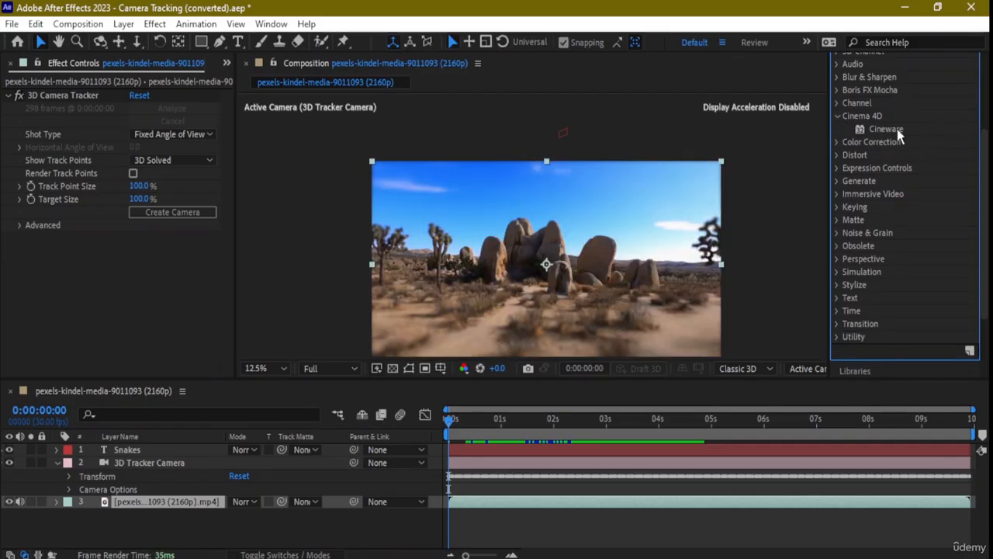
{"action": "left_click_drag", "start_coordinate": [897, 129], "coordinate": [132, 506]}
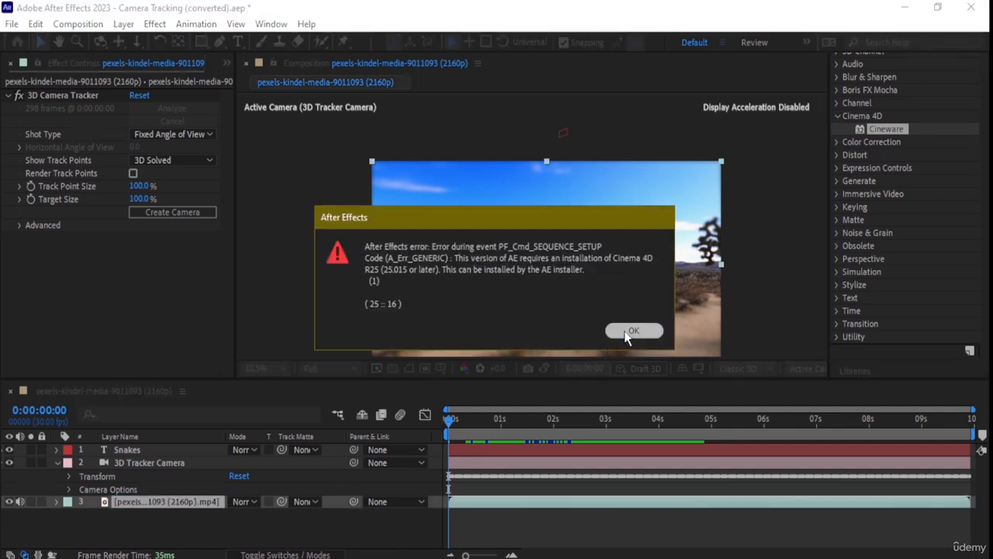
{"action": "left_click", "coordinate": [633, 332]}
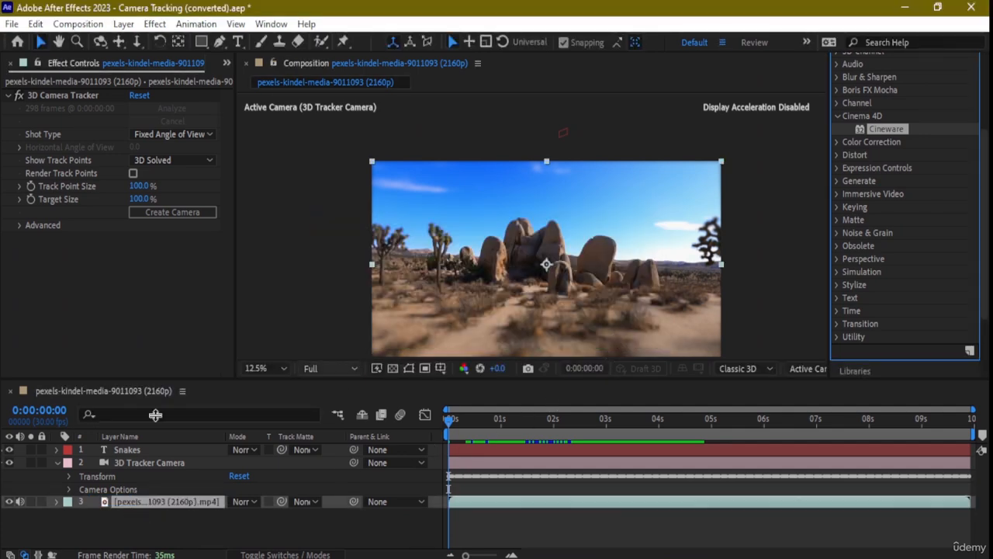
Expand the footage layer's Effects to reveal the 3D Camera Tracker settings.
{"action": "left_click", "coordinate": [57, 502]}
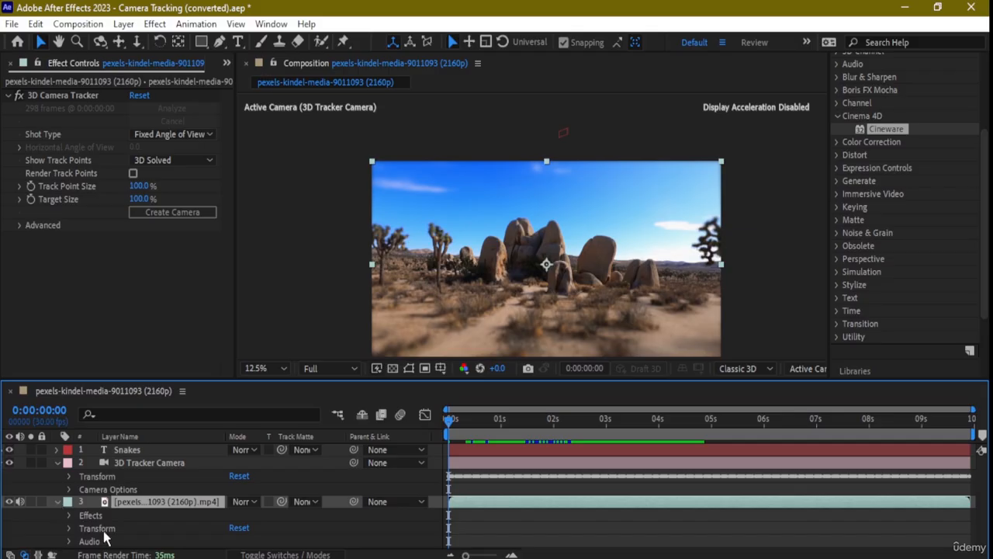
{"action": "left_click", "coordinate": [69, 515]}
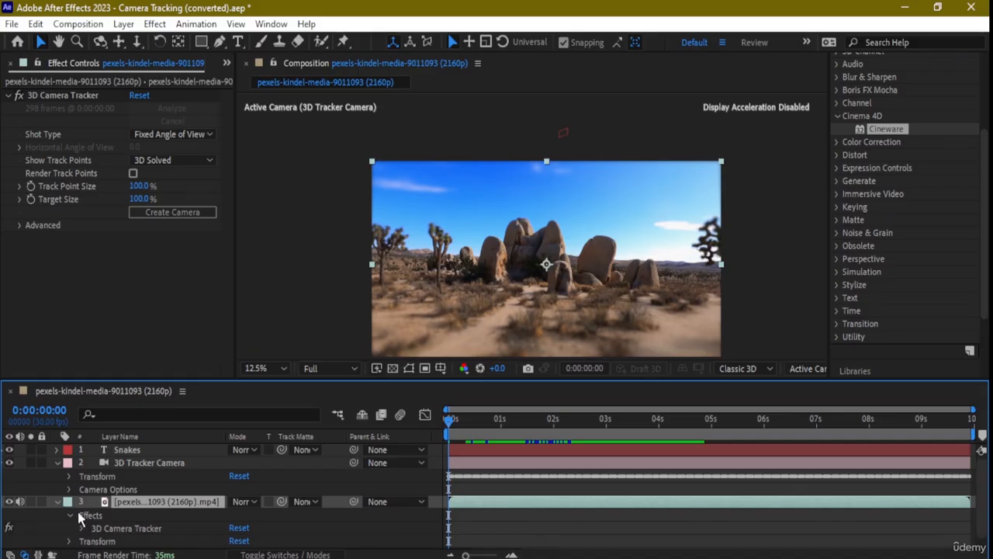
{"action": "scroll", "coordinate": [86, 517], "scroll_direction": "down", "scroll_amount": 1}
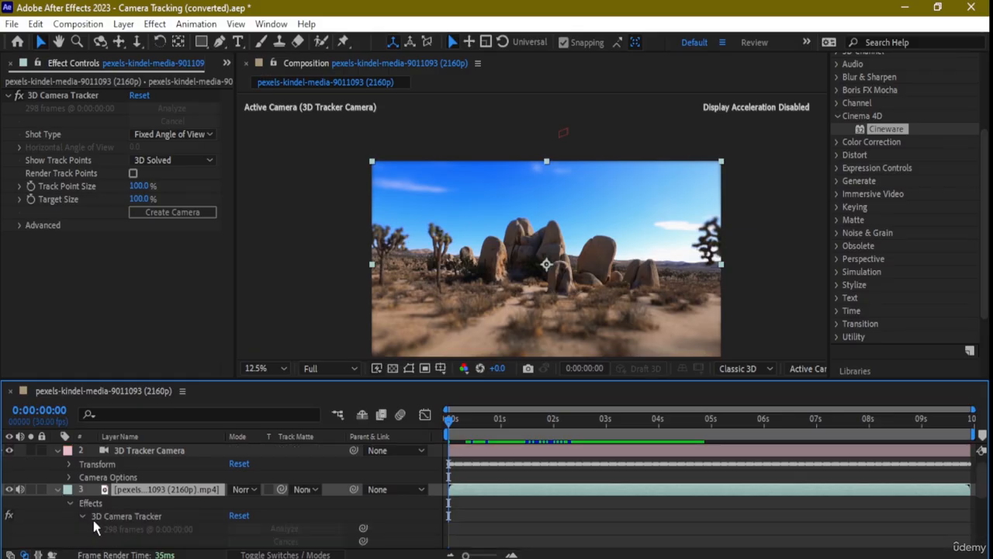
{"action": "left_click", "coordinate": [80, 517]}
{"action": "scroll", "coordinate": [117, 524], "scroll_direction": "down", "scroll_amount": 3}
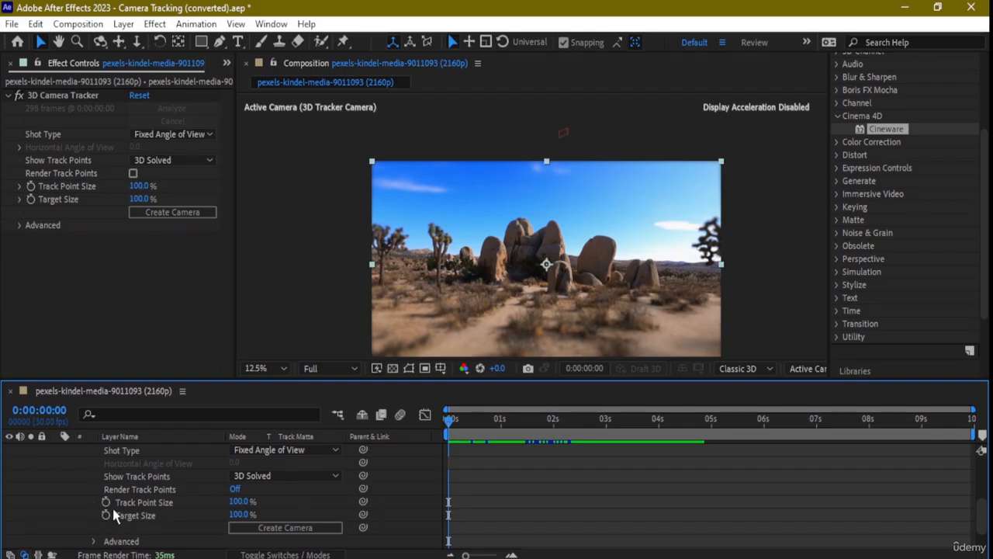
Set Track Point Size to 198%, render track points as 3D Solved, and choose Variable Zoom shot type.
{"action": "left_click_drag", "start_coordinate": [241, 502], "coordinate": [542, 499]}
{"action": "left_click", "coordinate": [237, 488]}
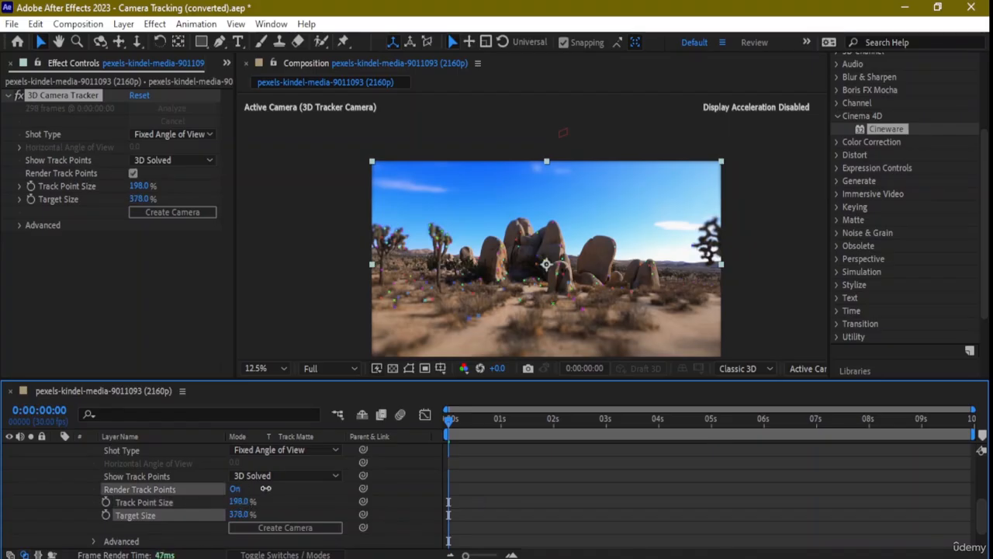
{"action": "left_click", "coordinate": [333, 477]}
{"action": "left_click", "coordinate": [291, 512]}
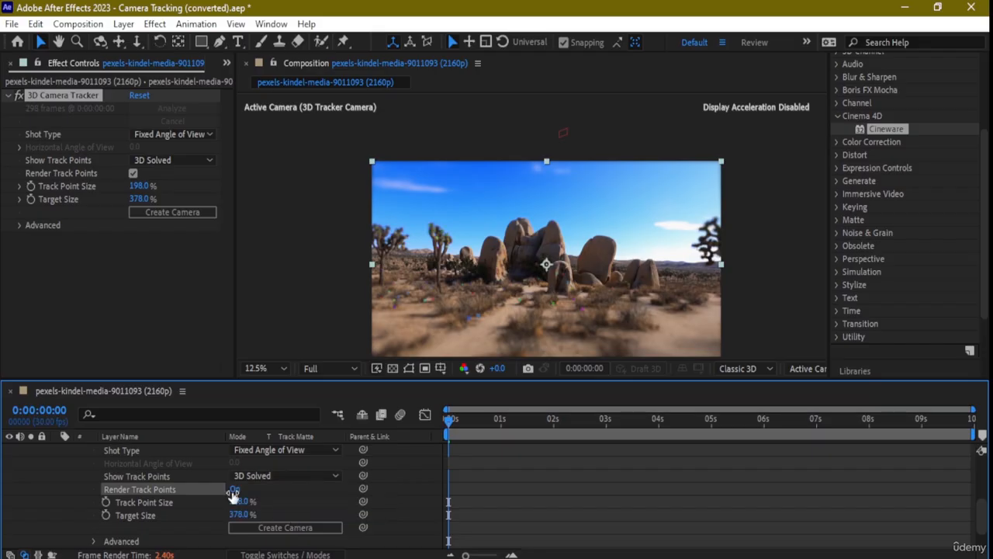
{"action": "scroll", "coordinate": [233, 497], "scroll_direction": "up", "scroll_amount": 2}
{"action": "left_click", "coordinate": [318, 491]}
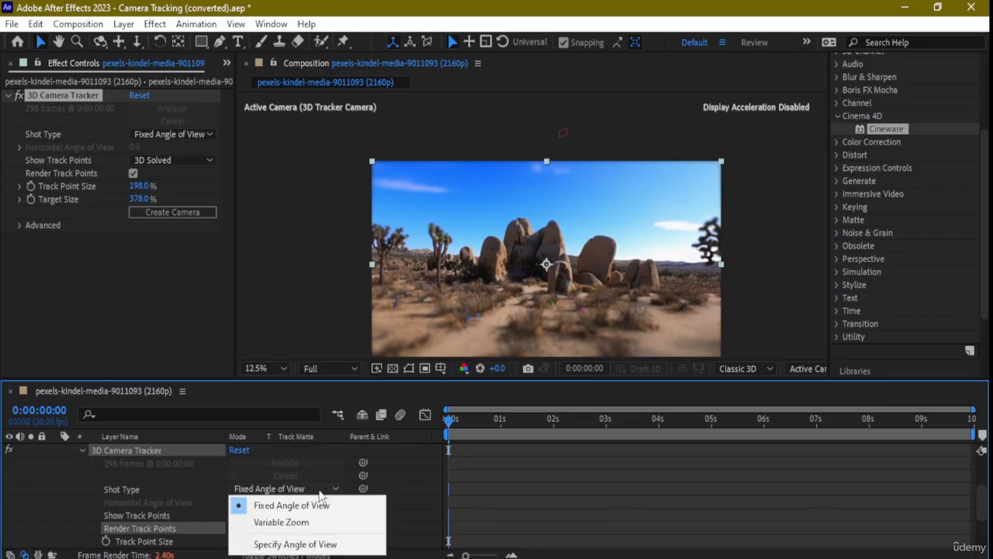
{"action": "key", "text": "Escape"}
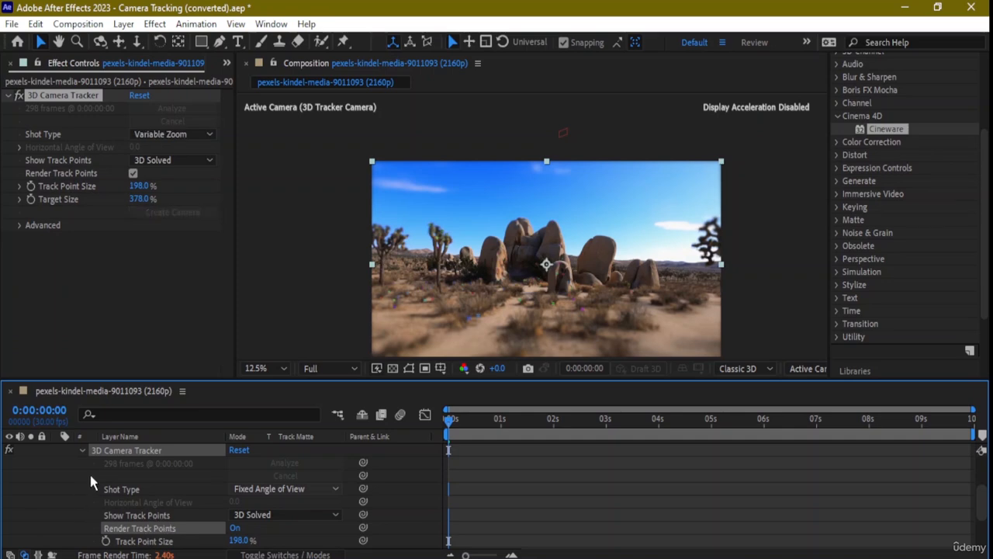
{"action": "scroll", "coordinate": [87, 455], "scroll_direction": "up", "scroll_amount": 3}
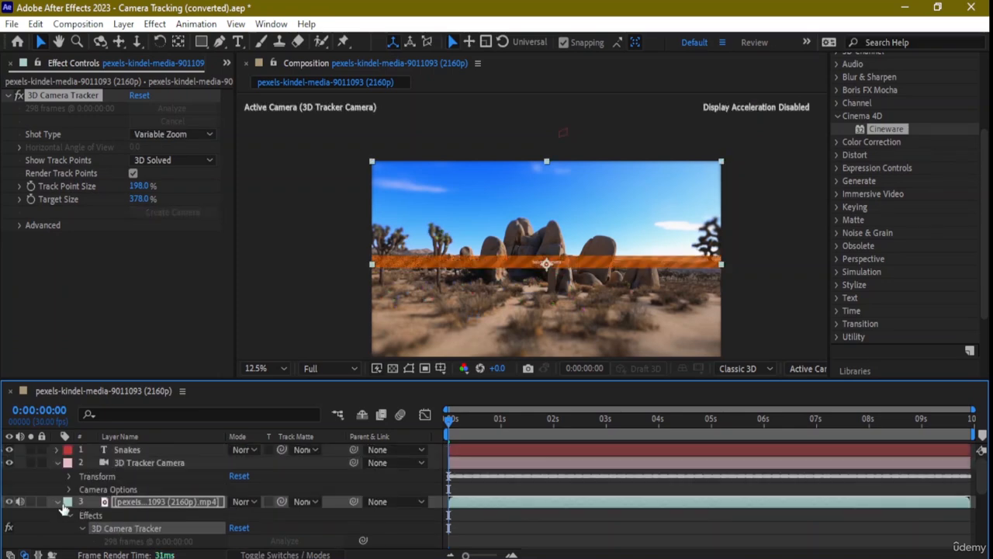
Expand the Snakes layer's Material Options and scrub Diffuse from 50% to 56%.
{"action": "left_click", "coordinate": [62, 507]}
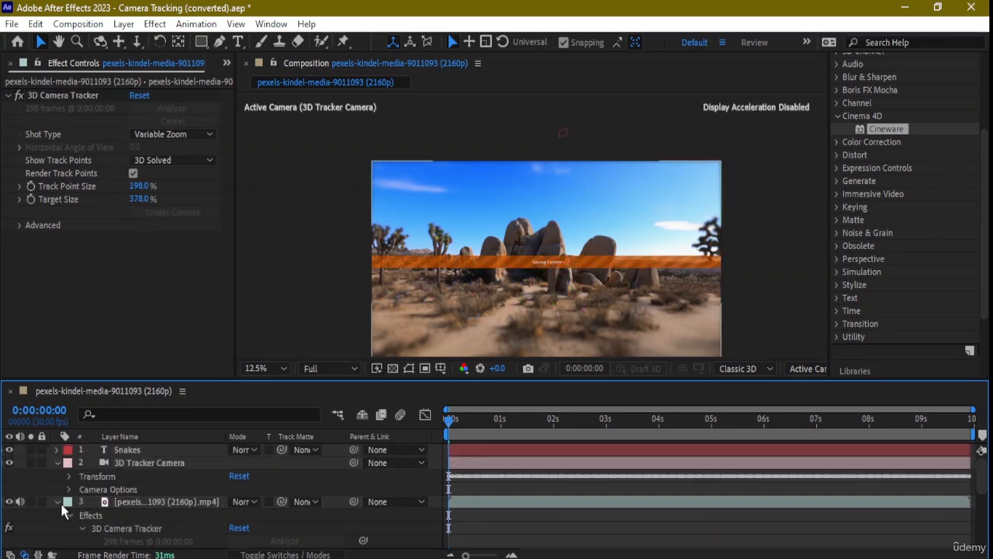
{"action": "left_click", "coordinate": [58, 450]}
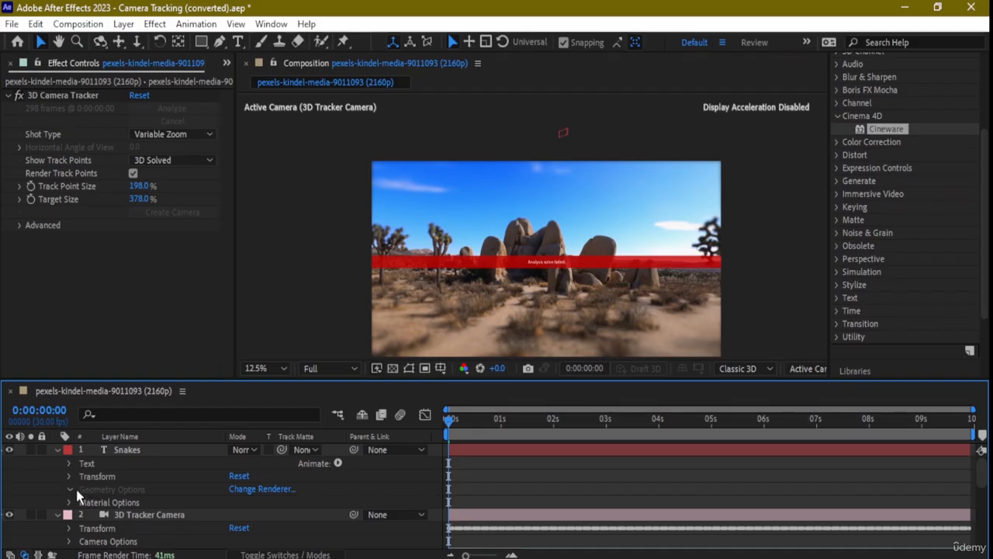
{"action": "scroll", "coordinate": [164, 477], "scroll_direction": "down", "scroll_amount": 1}
{"action": "scroll", "coordinate": [101, 479], "scroll_direction": "up", "scroll_amount": 1}
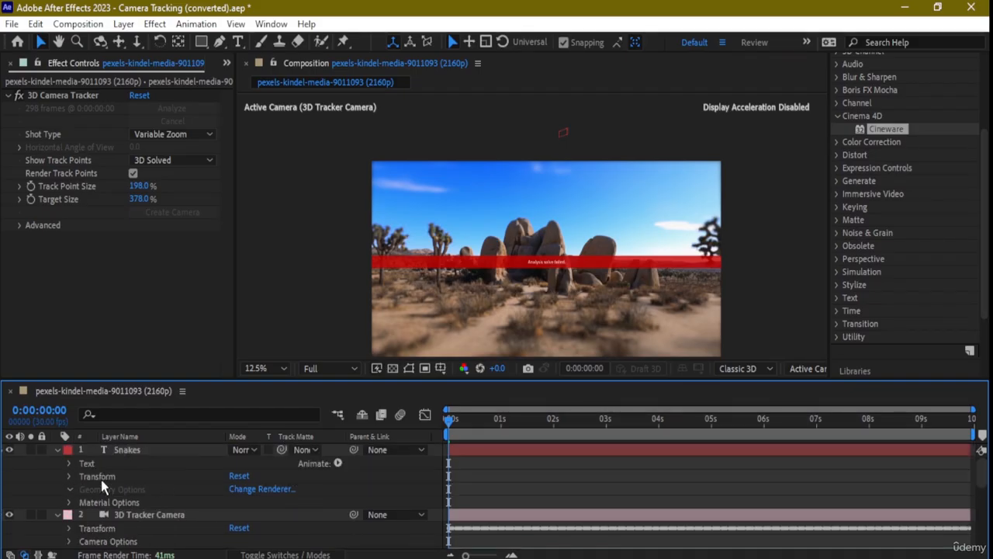
{"action": "left_click", "coordinate": [68, 502]}
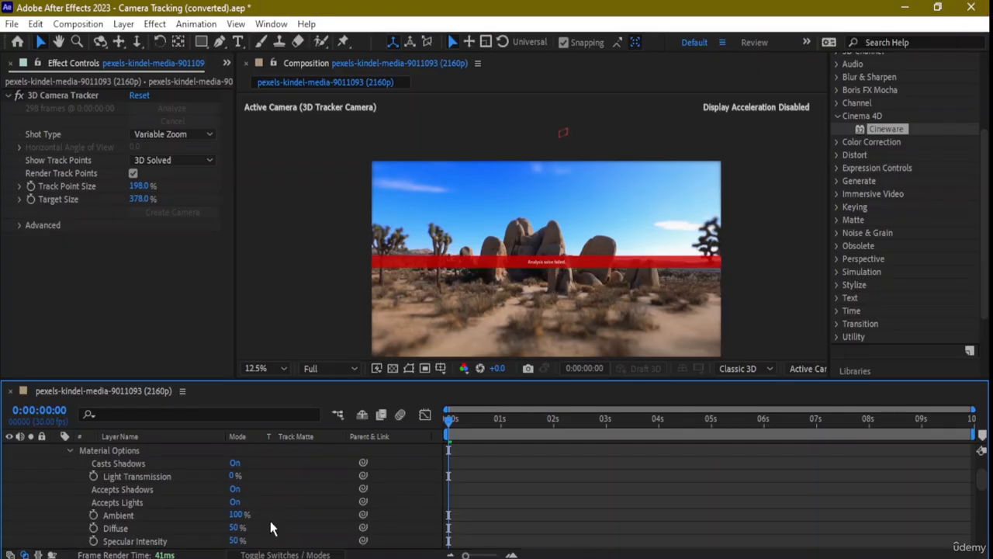
{"action": "mouse_move", "coordinate": [234, 529]}
{"action": "left_mouse_down"}
{"action": "mouse_move", "coordinate": [281, 530]}
{"action": "mouse_move", "coordinate": [248, 530]}
{"action": "left_mouse_up"}
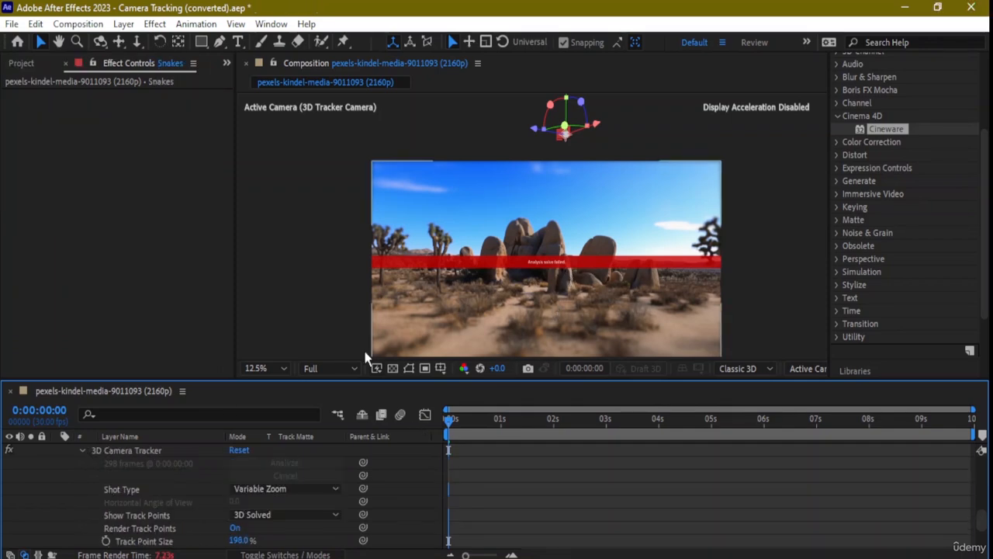
Preview the tracked shot from the start, stopping playback at 0:00:01:07.
{"action": "scroll", "coordinate": [151, 496], "scroll_direction": "up", "scroll_amount": 5}
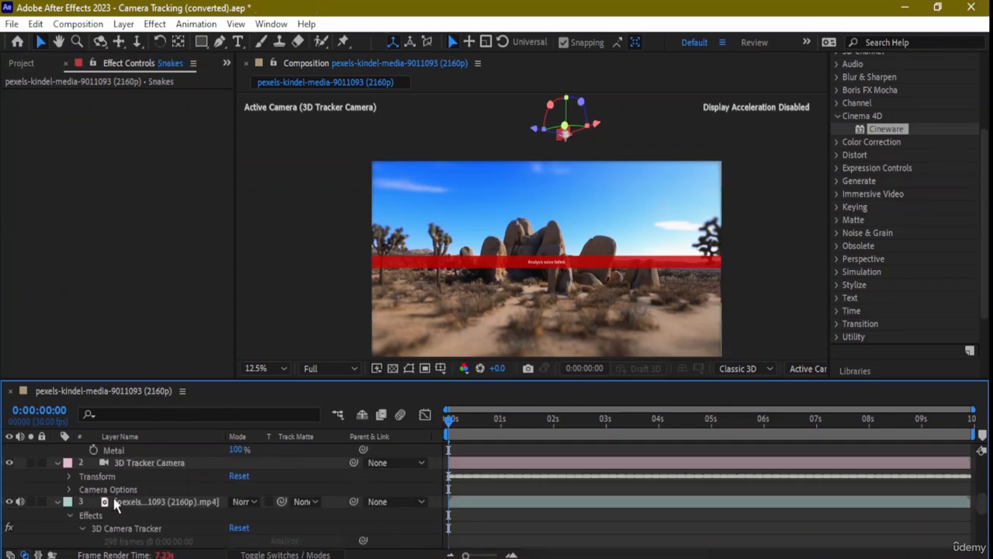
{"action": "left_click", "coordinate": [468, 419]}
{"action": "key", "text": "space"}
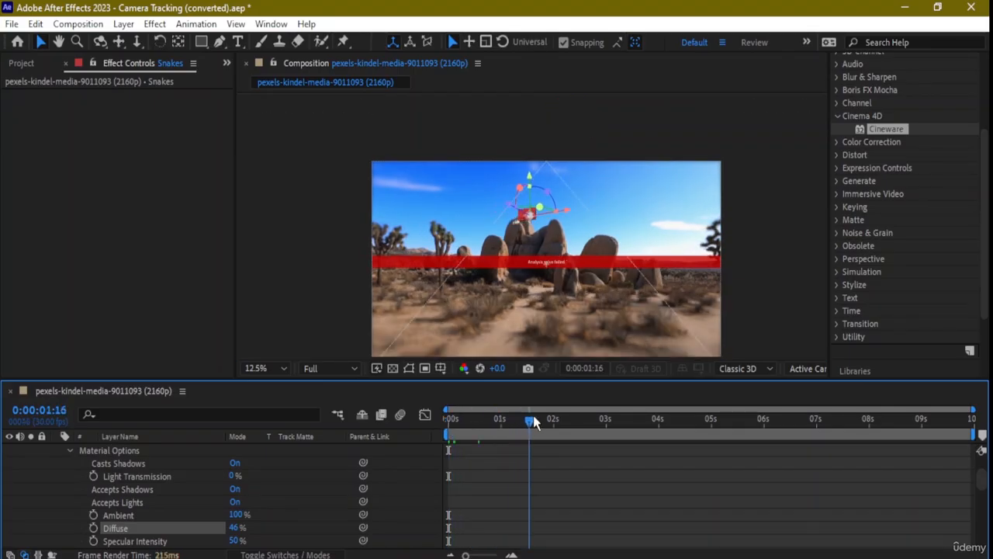
{"action": "left_click_drag", "start_coordinate": [490, 416], "coordinate": [419, 416]}
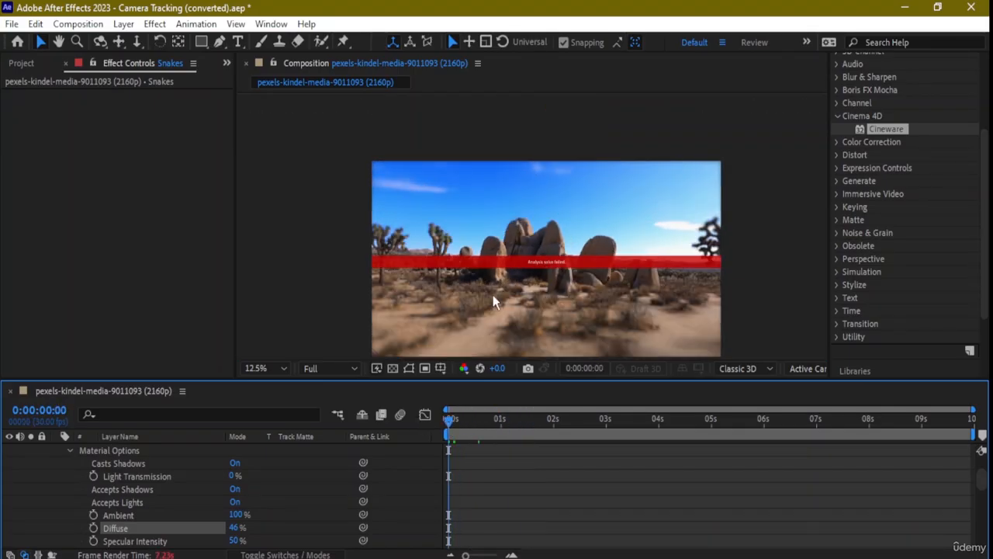
{"action": "left_click_drag", "start_coordinate": [747, 259], "coordinate": [750, 222]}
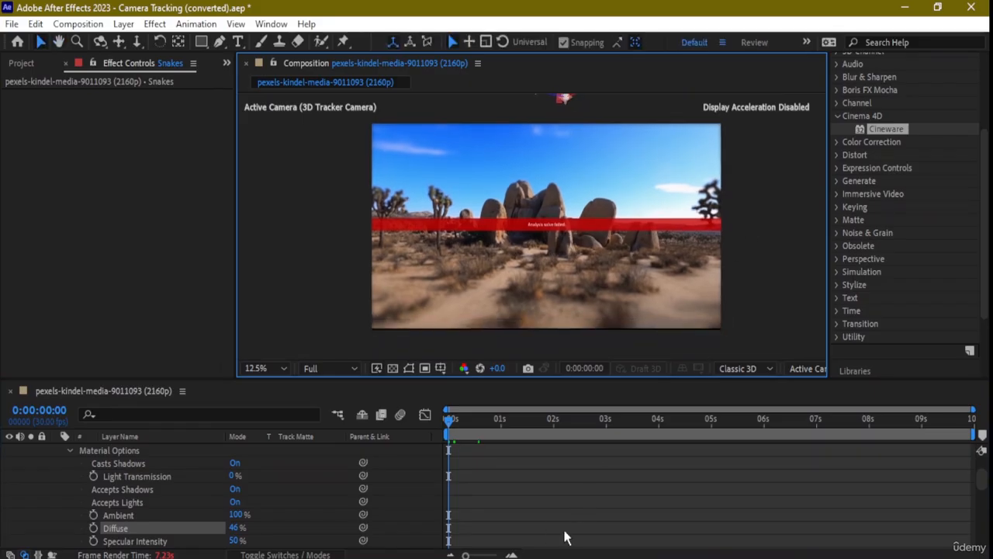
{"action": "left_click", "coordinate": [526, 558]}
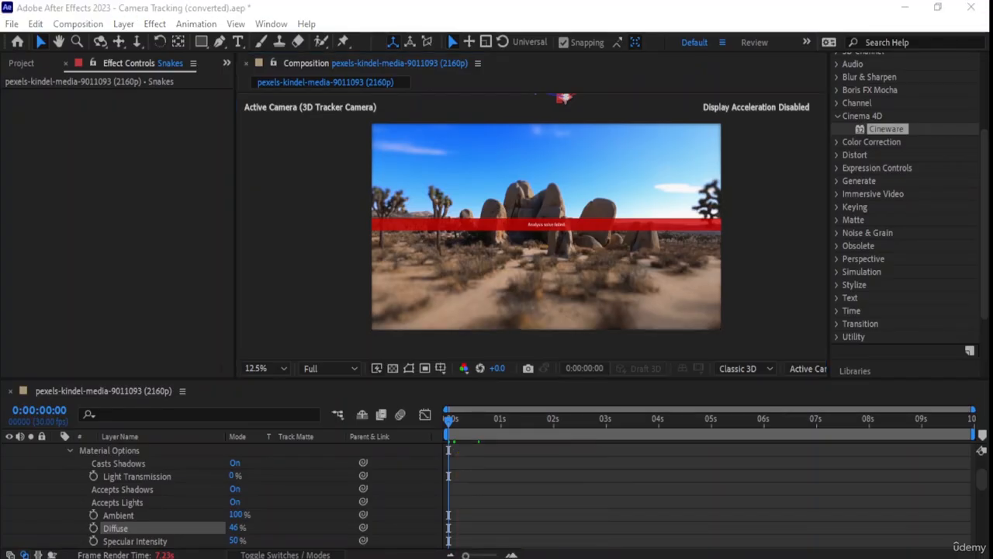
{"action": "left_click", "coordinate": [522, 329]}
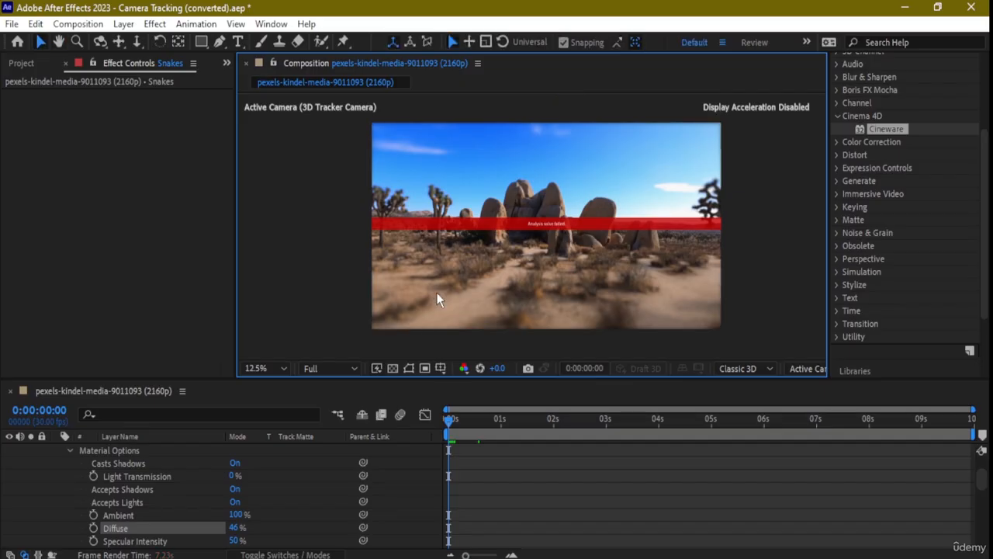
{"action": "key", "text": "space"}
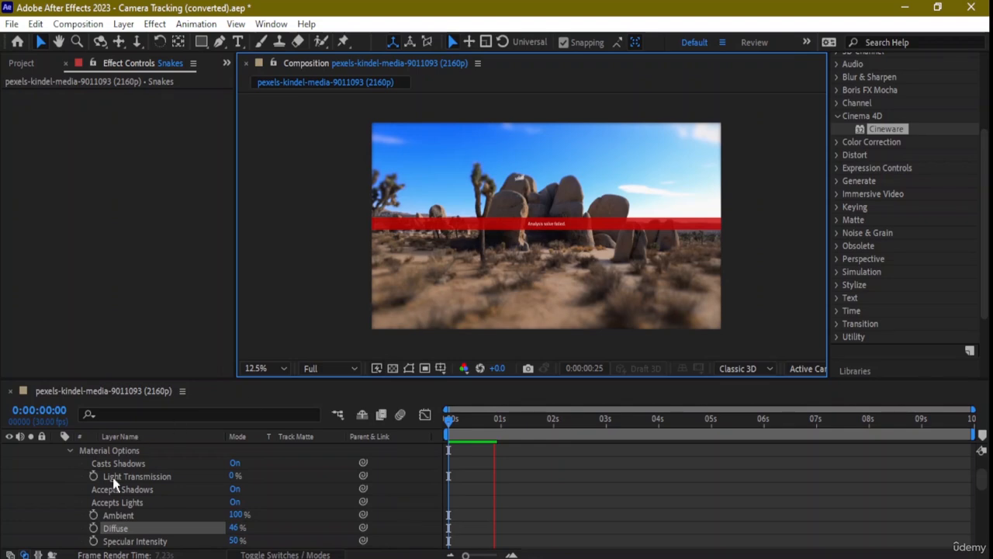
{"action": "key", "text": "space"}
Collapse the footage, 3D Tracker Camera and Snakes layers in the timeline.
{"action": "scroll", "coordinate": [201, 477], "scroll_direction": "down", "scroll_amount": 5}
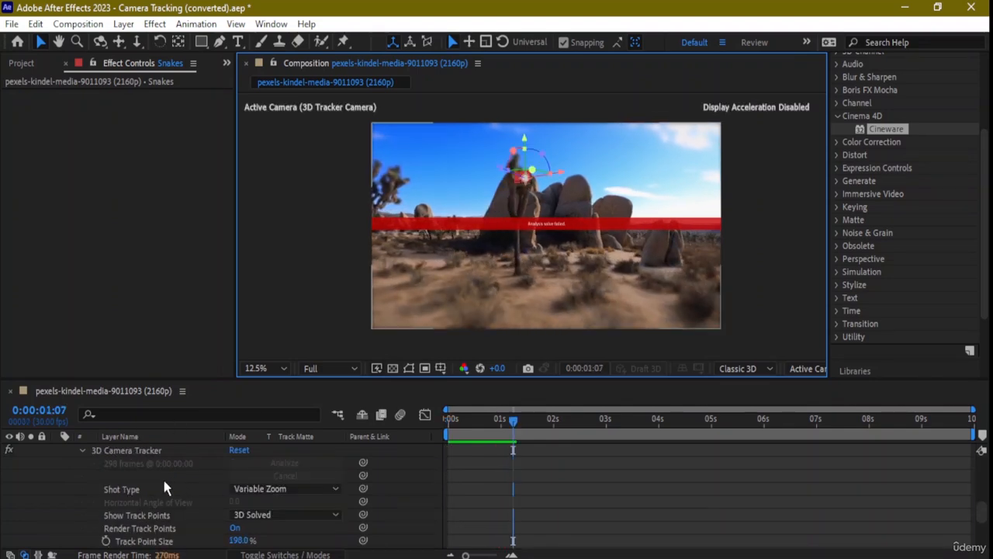
{"action": "scroll", "coordinate": [140, 481], "scroll_direction": "up", "scroll_amount": 4}
{"action": "scroll", "coordinate": [78, 485], "scroll_direction": "down", "scroll_amount": 2}
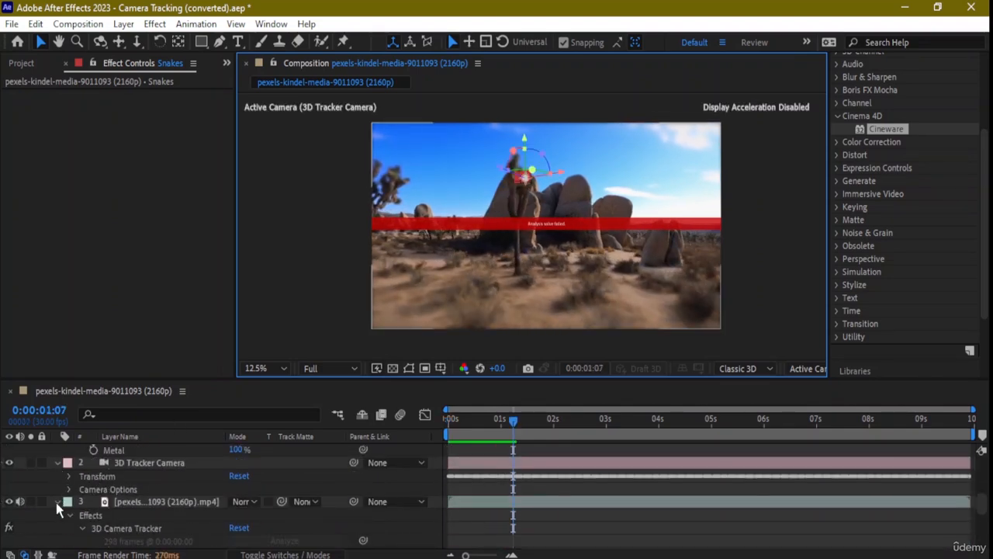
{"action": "left_click", "coordinate": [57, 501]}
{"action": "left_click", "coordinate": [58, 502]}
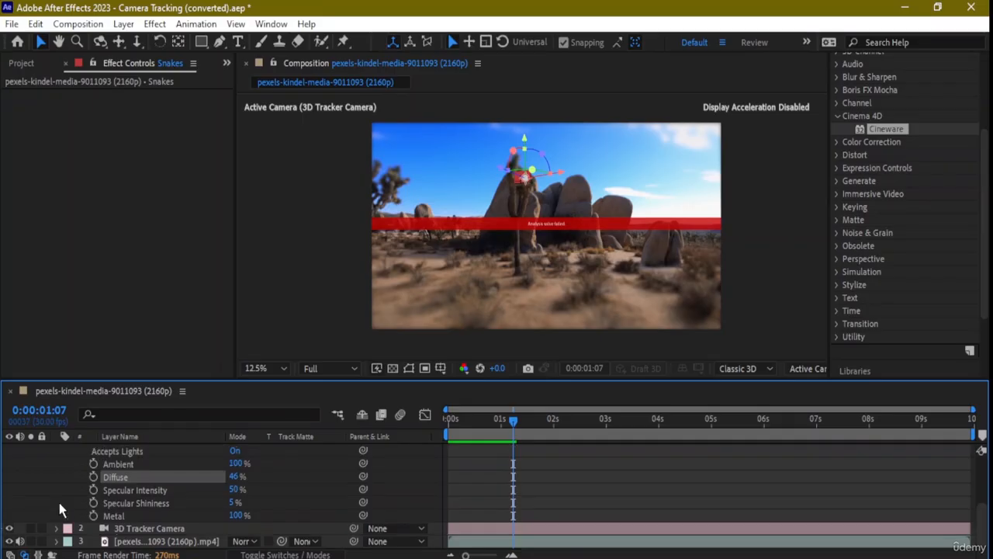
{"action": "scroll", "coordinate": [48, 462], "scroll_direction": "up", "scroll_amount": 4}
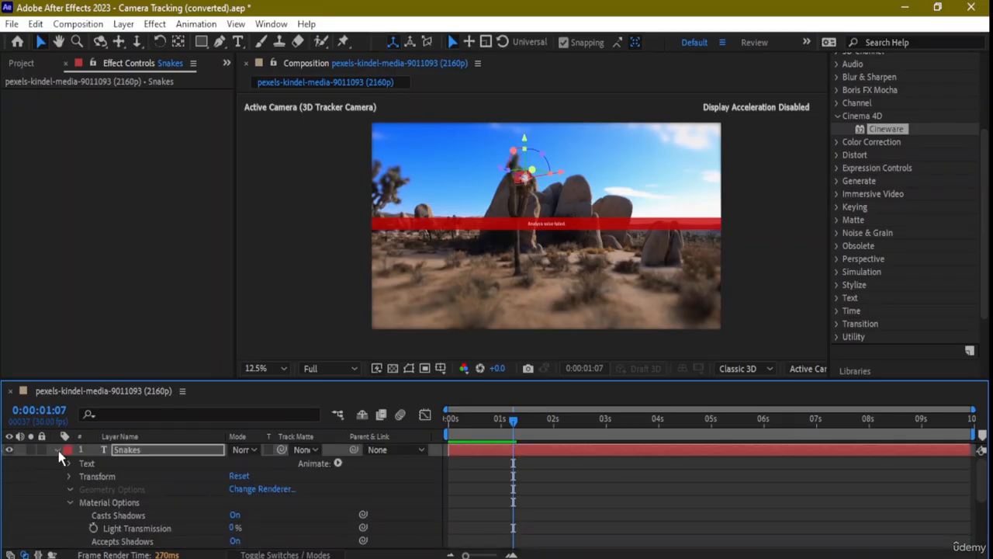
{"action": "left_click", "coordinate": [57, 450]}
Add a spot light named Spot Light 1, coloured dark brown #3F3228 sampled from the footage.
{"action": "right_click", "coordinate": [127, 518]}
{"action": "mouse_move", "coordinate": [246, 340]}
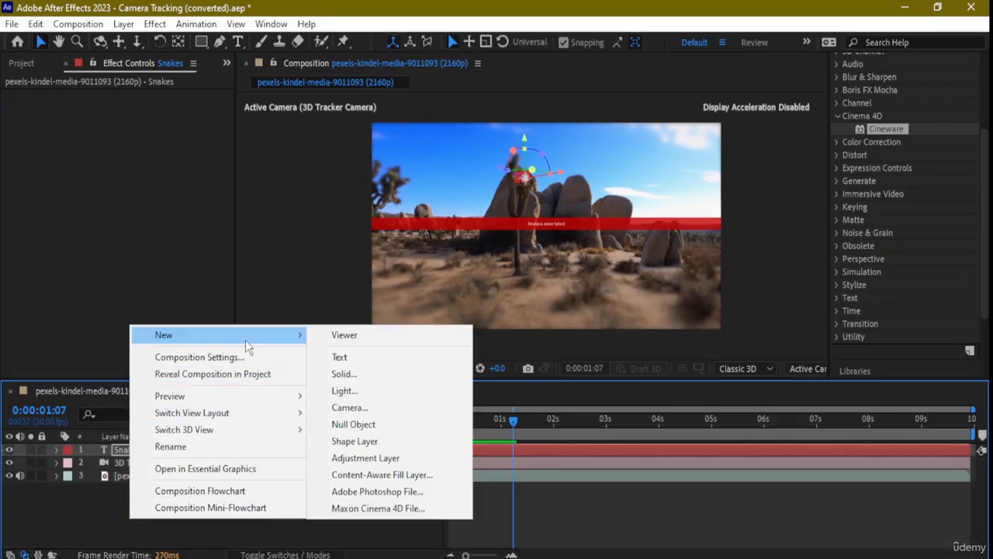
{"action": "left_click", "coordinate": [344, 391]}
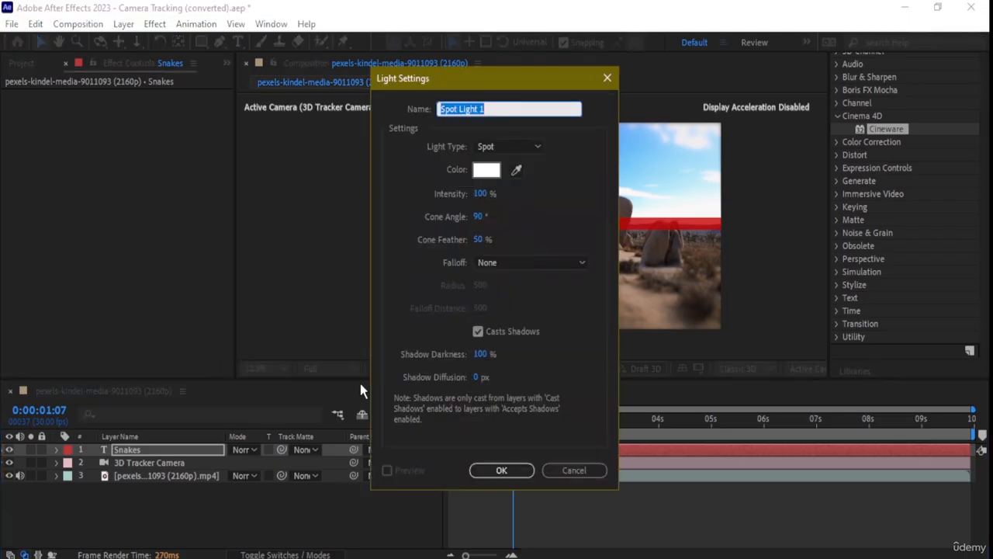
{"action": "left_click", "coordinate": [487, 169]}
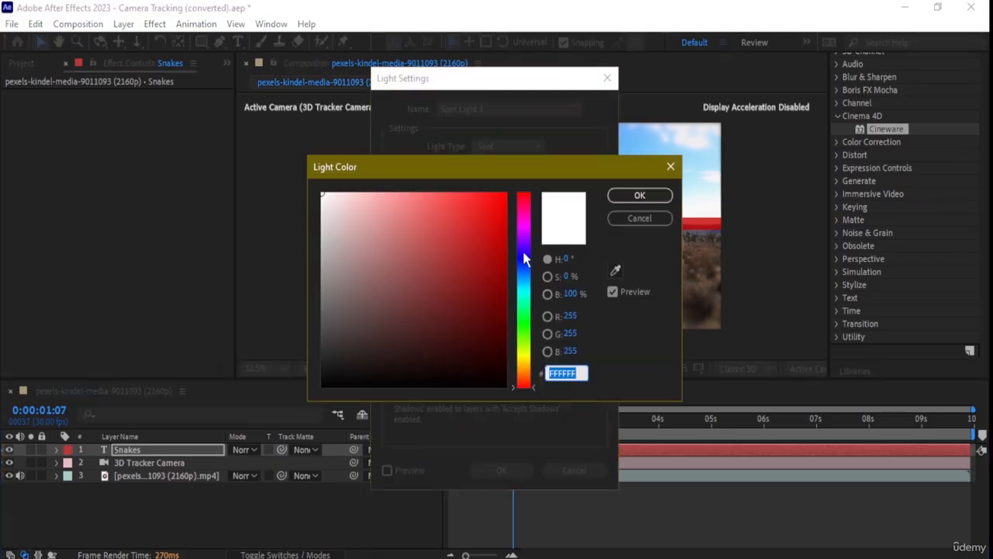
{"action": "left_click", "coordinate": [616, 270]}
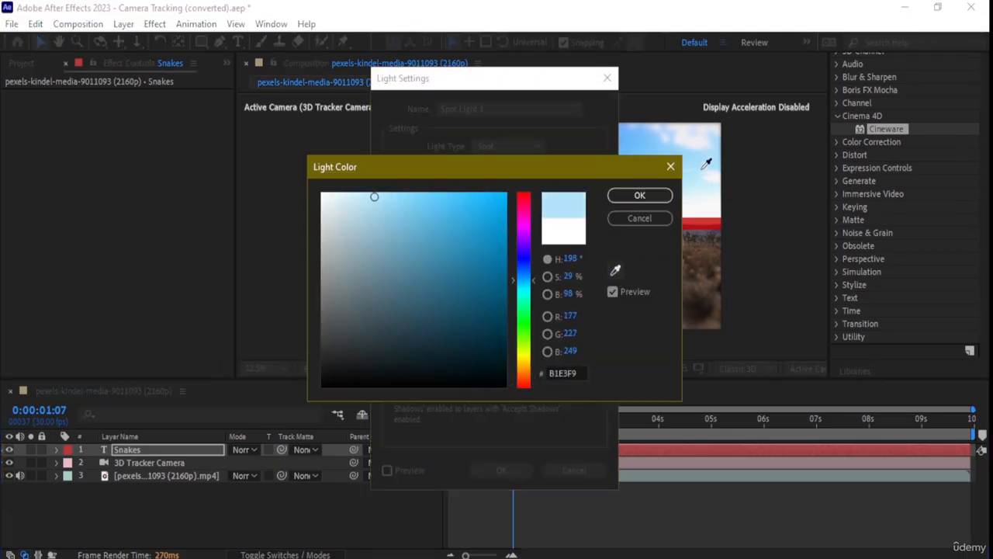
{"action": "left_click", "coordinate": [720, 262]}
{"action": "left_click", "coordinate": [640, 196]}
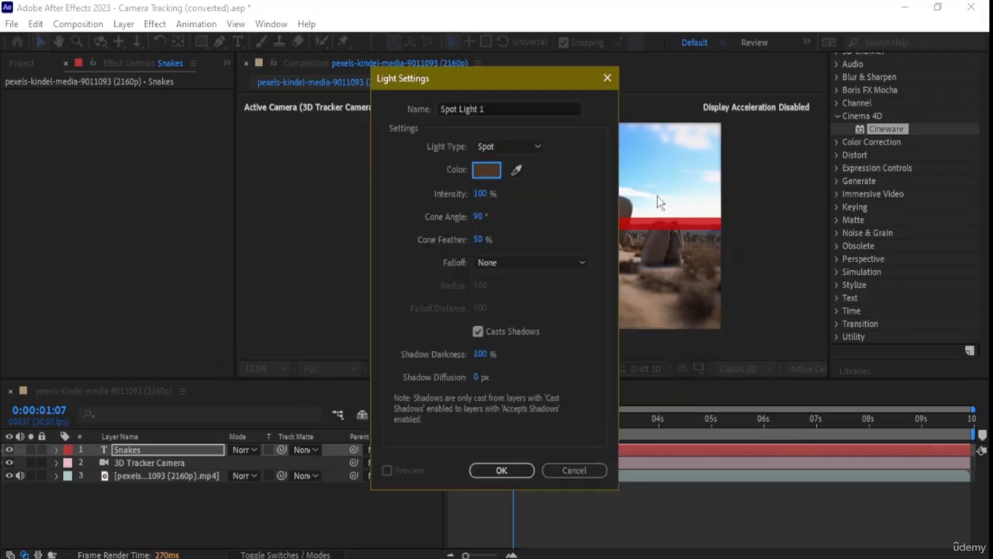
{"action": "left_click", "coordinate": [498, 469]}
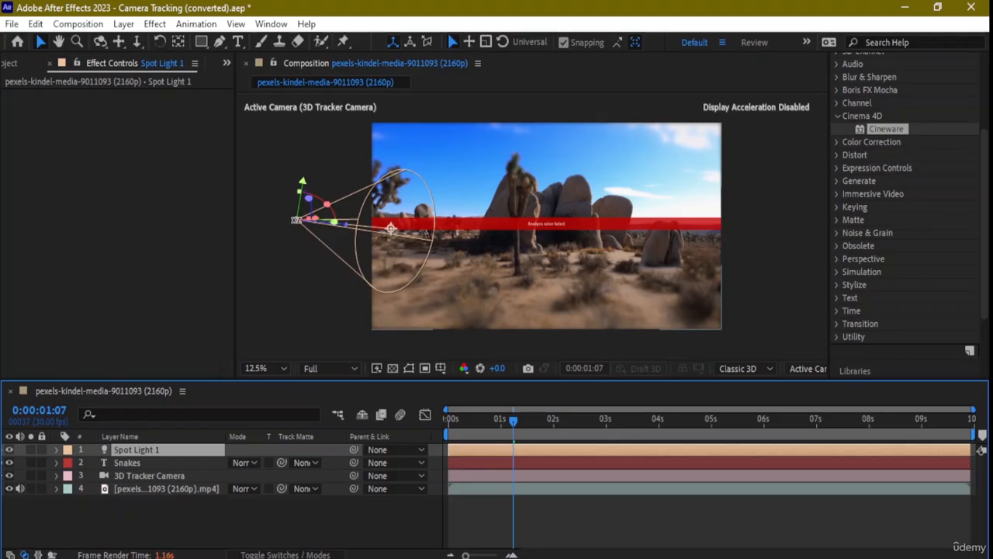
Drag Spot Light 1 so its cone covers the footage, then widen the Composition panel.
{"action": "left_click_drag", "start_coordinate": [296, 220], "coordinate": [423, 186]}
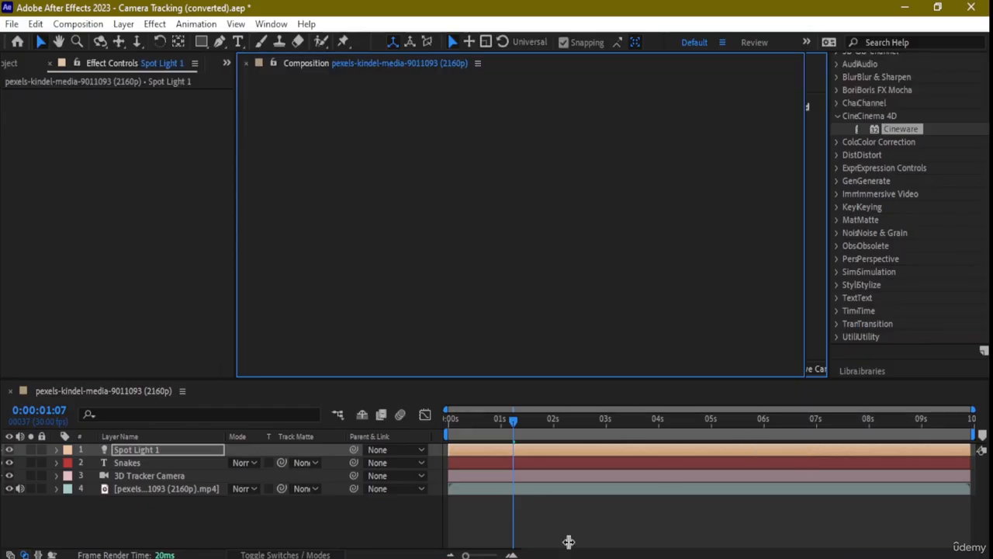
{"action": "left_click_drag", "start_coordinate": [556, 208], "coordinate": [869, 365]}
Switch the viewer to the Front 3D view and zoom out to see the whole light.
{"action": "left_click", "coordinate": [852, 368]}
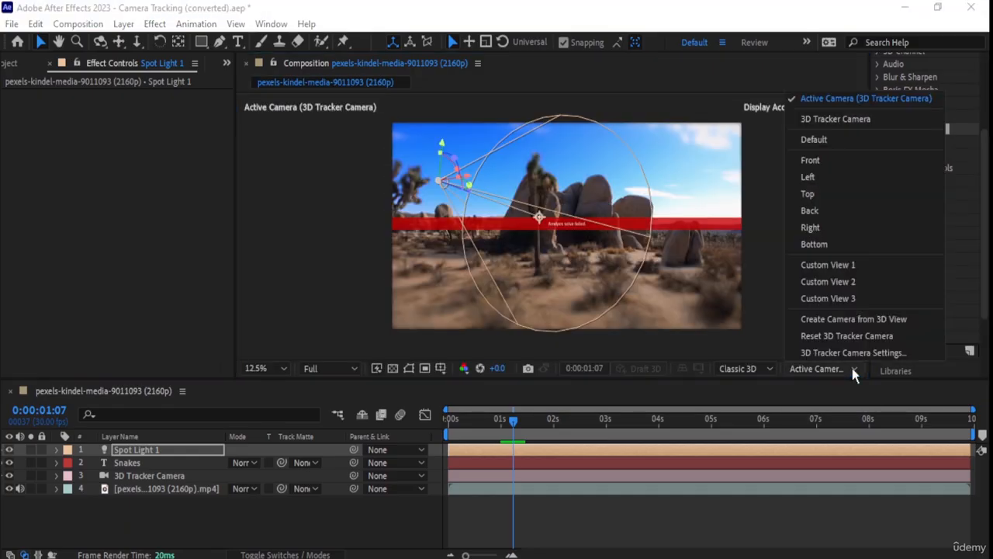
{"action": "left_click", "coordinate": [852, 160]}
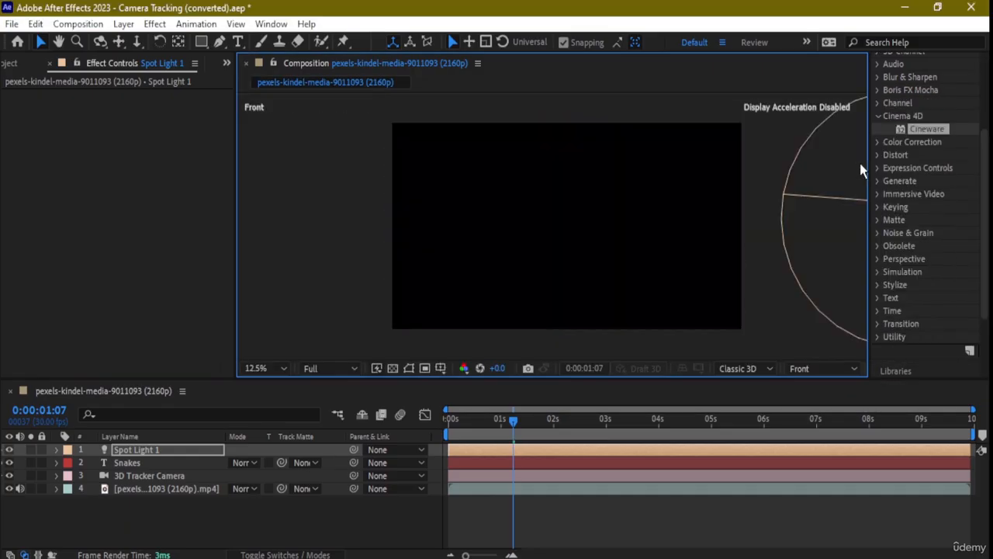
{"action": "key", "text": "comma"}
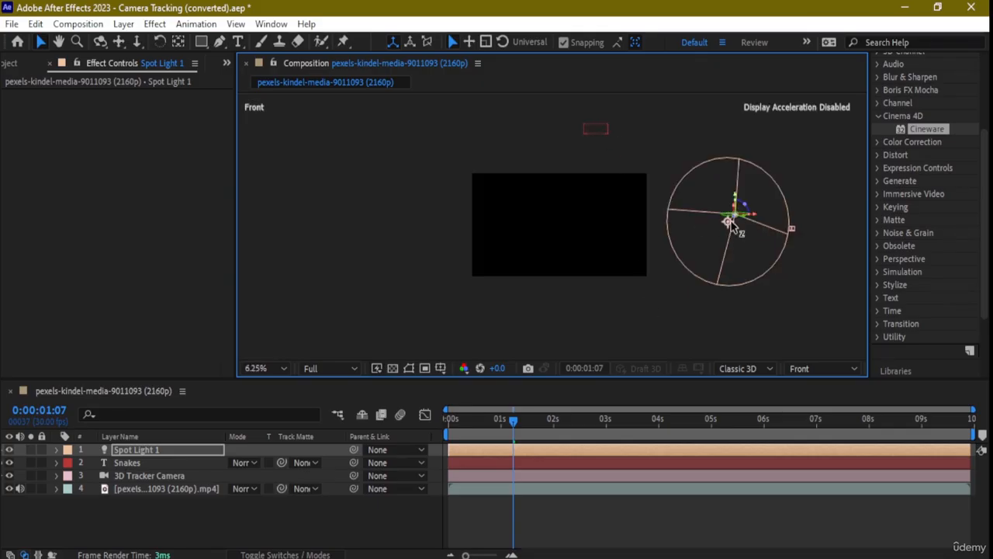
Move Spot Light 1 up and to the left in the Front view.
{"action": "left_click_drag", "start_coordinate": [727, 222], "coordinate": [655, 177]}
{"action": "key", "text": "ctrl+z"}
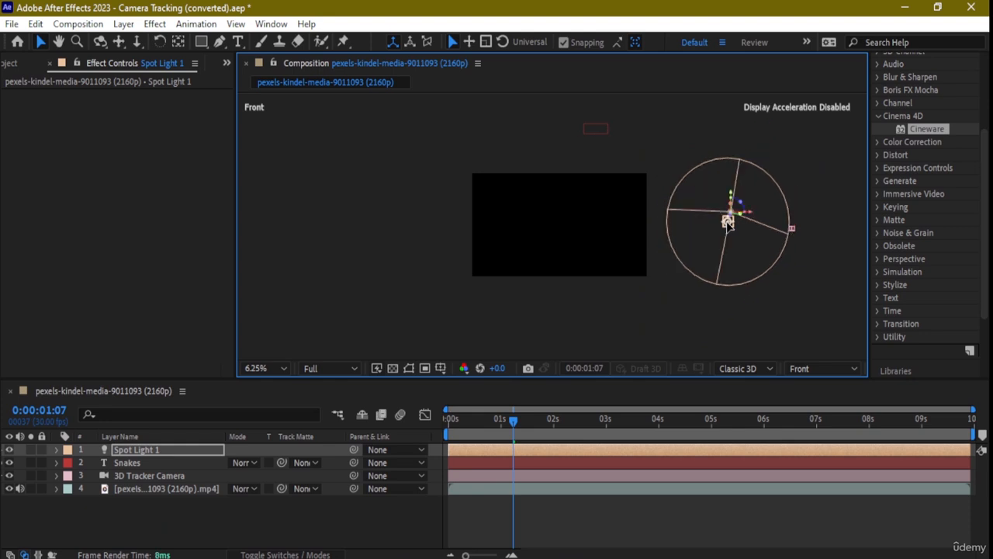
{"action": "left_click", "coordinate": [178, 40]}
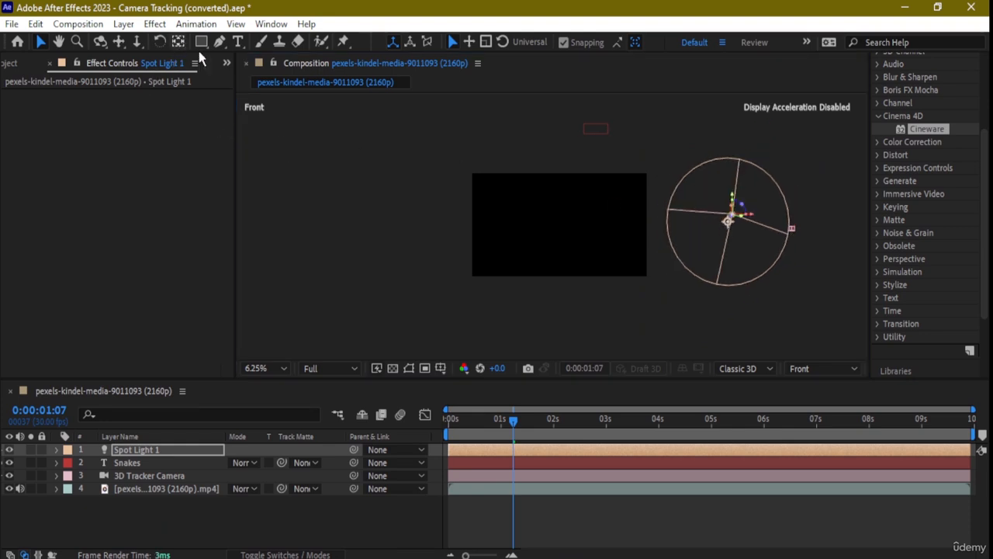
{"action": "left_click_drag", "start_coordinate": [729, 222], "coordinate": [497, 169]}
{"action": "scroll", "coordinate": [672, 215], "scroll_direction": "up", "scroll_amount": 2}
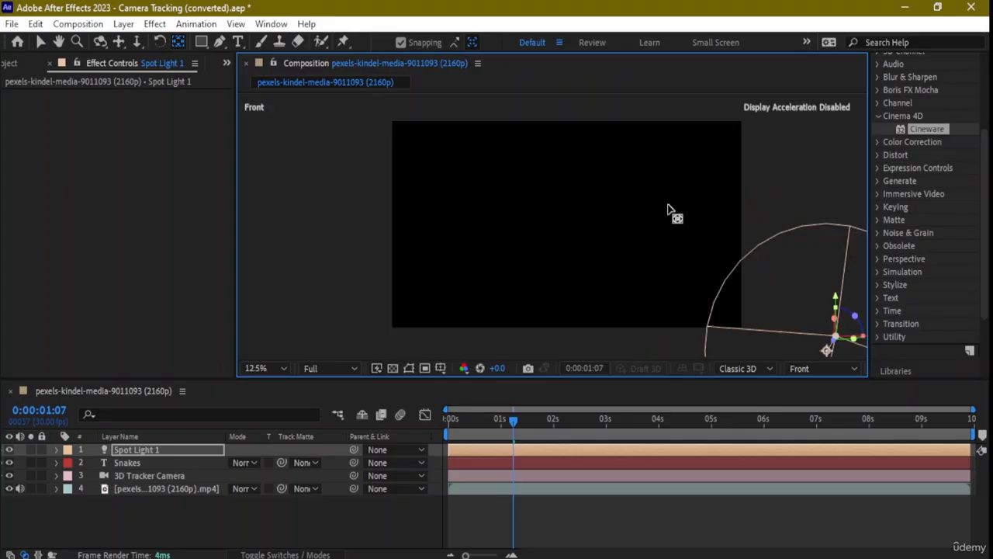
{"action": "scroll", "coordinate": [710, 236], "scroll_direction": "down", "scroll_amount": 2}
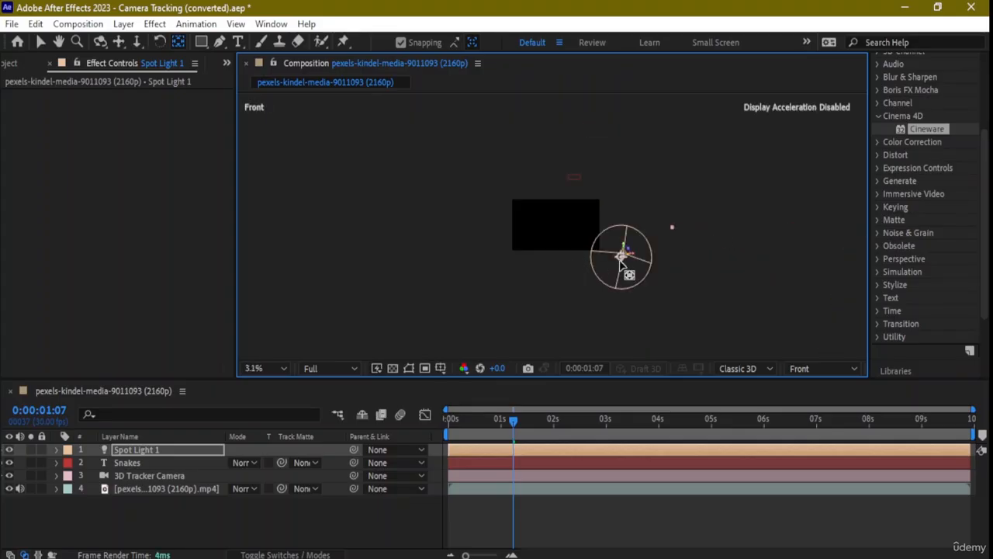
{"action": "left_click_drag", "start_coordinate": [604, 256], "coordinate": [584, 194]}
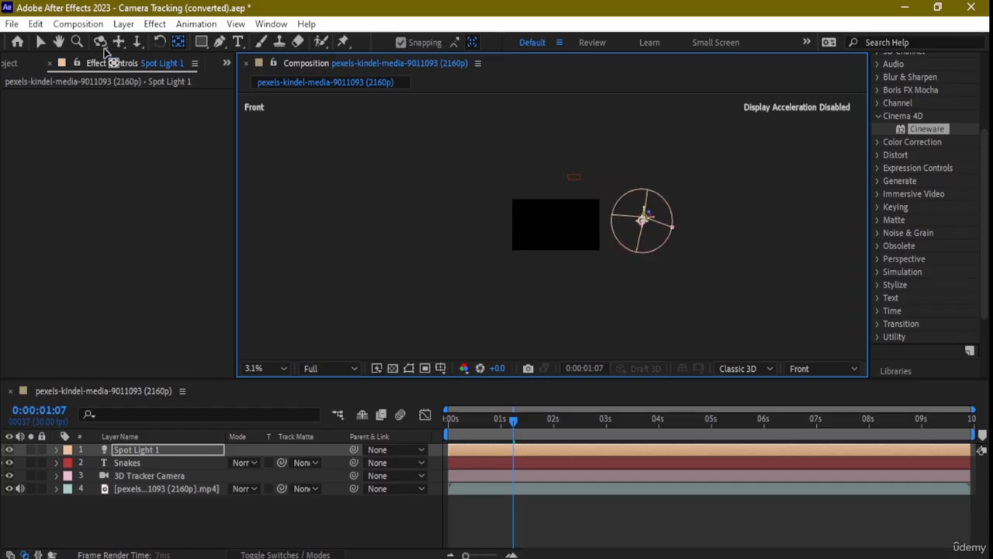
Zoom the Front view back in to 12.5% with the Selection tool active.
{"action": "key", "text": "period"}
{"action": "left_click", "coordinate": [40, 41]}
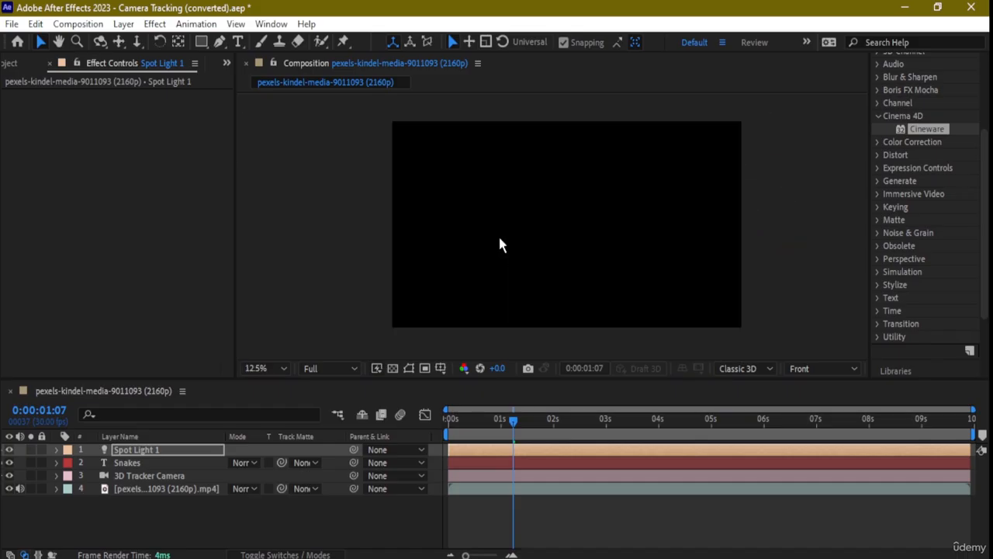
{"action": "key", "text": "period"}
{"action": "left_click", "coordinate": [824, 370]}
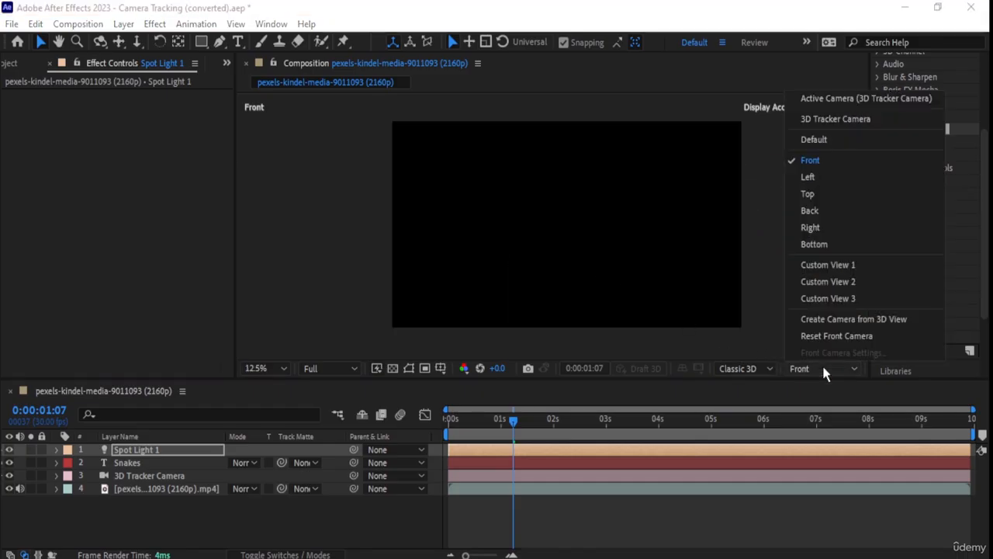
Switch to the Left view at 6.25% zoom and reselect Spot Light 1.
{"action": "left_click", "coordinate": [810, 179]}
{"action": "key", "text": "comma"}
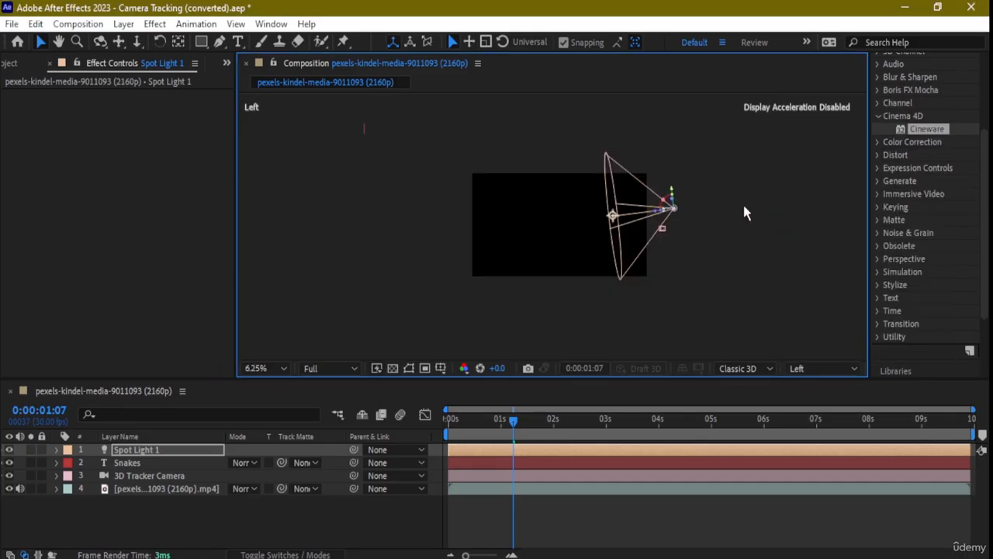
{"action": "key", "text": "comma"}
{"action": "key", "text": "period"}
{"action": "left_click", "coordinate": [610, 204]}
{"action": "left_click", "coordinate": [672, 208]}
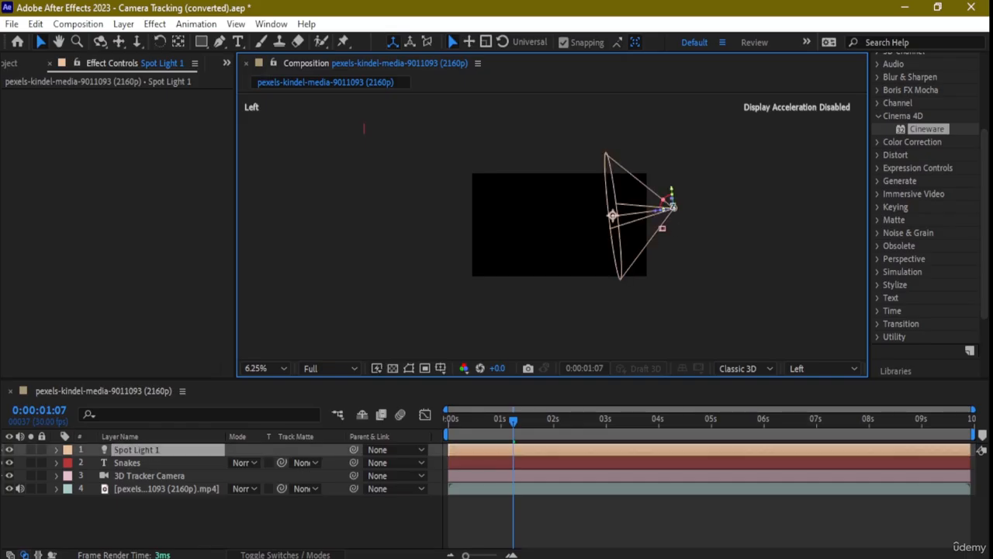
Aim the light's target up-left and move the light up and left above the footage.
{"action": "left_click_drag", "start_coordinate": [609, 208], "coordinate": [380, 146]}
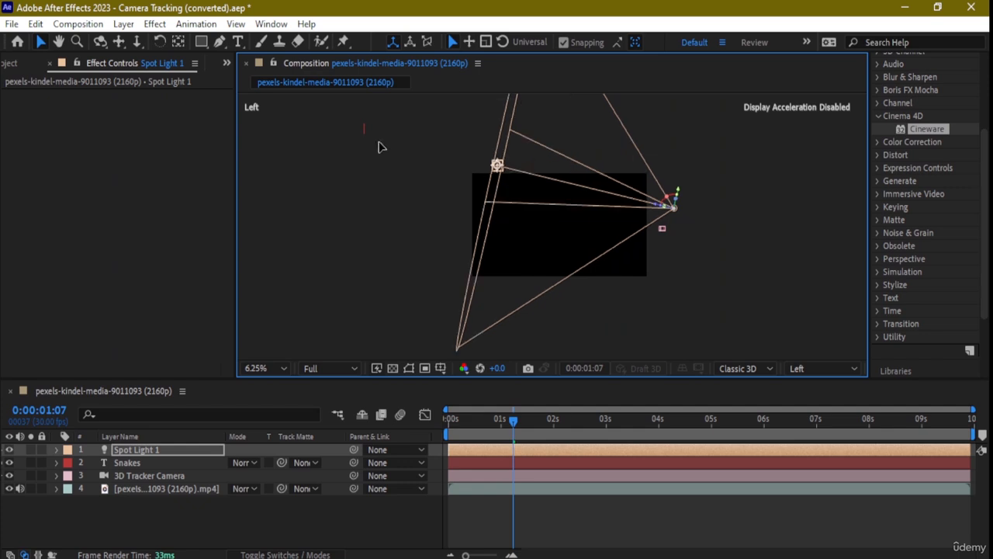
{"action": "left_click_drag", "start_coordinate": [353, 137], "coordinate": [372, 138]}
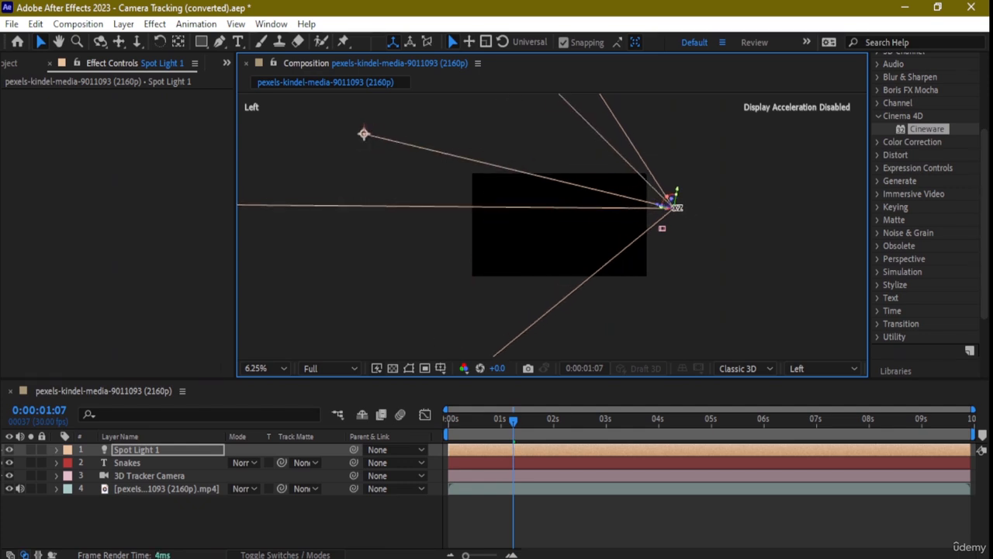
{"action": "left_click_drag", "start_coordinate": [673, 208], "coordinate": [468, 159]}
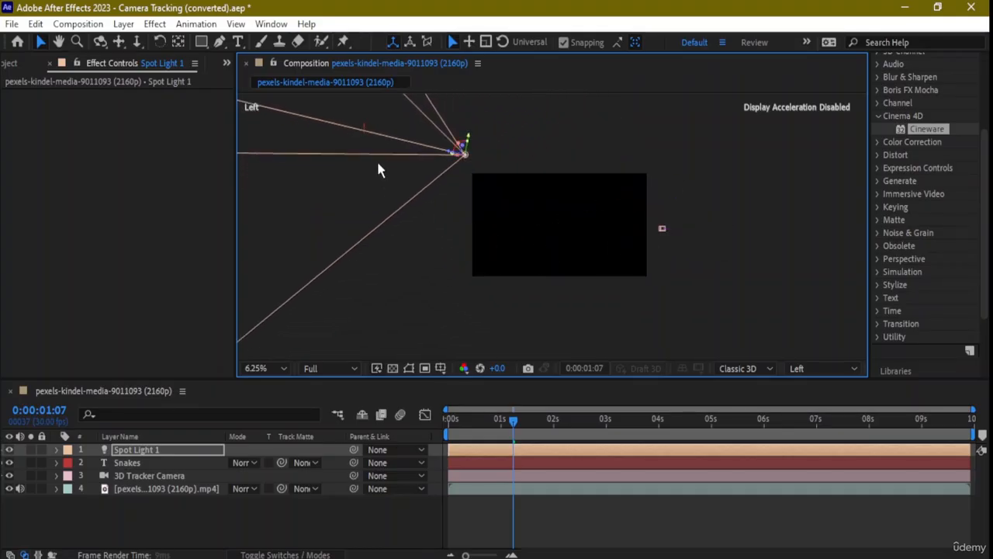
In the Top view, swing the spot light's point of interest to re-aim its cone.
{"action": "left_click", "coordinate": [815, 365]}
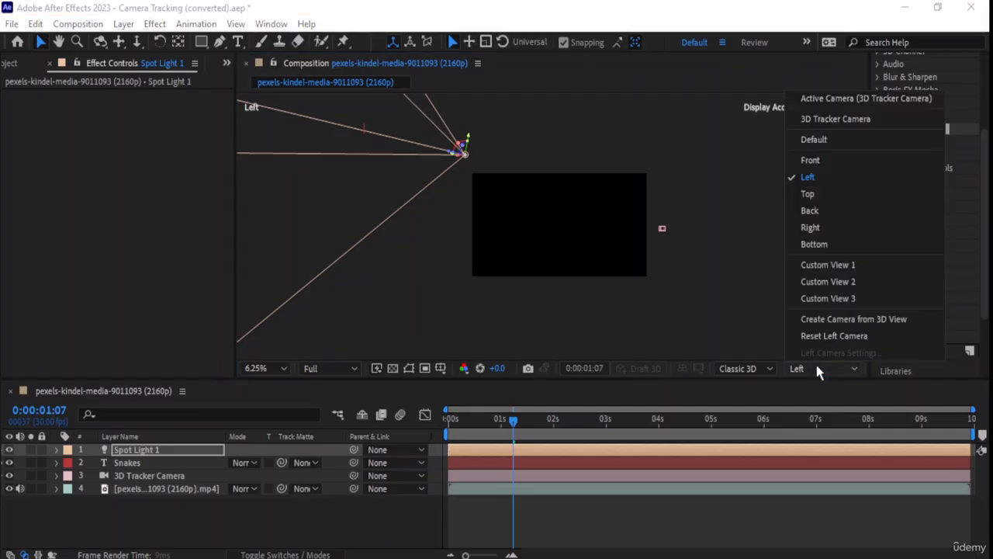
{"action": "left_click", "coordinate": [835, 194]}
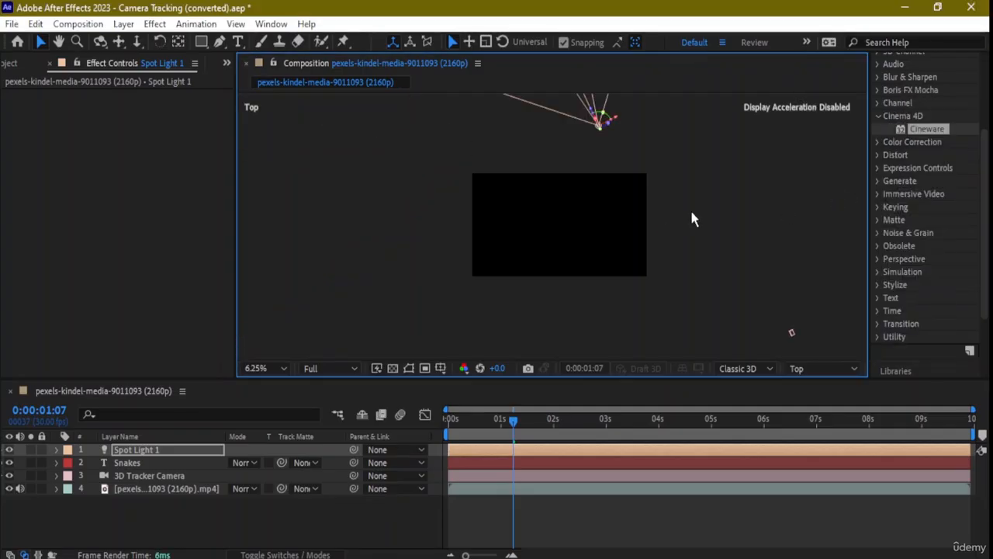
{"action": "scroll", "coordinate": [654, 175], "scroll_direction": "up", "scroll_amount": 1}
{"action": "scroll", "coordinate": [654, 176], "scroll_direction": "down", "scroll_amount": 3}
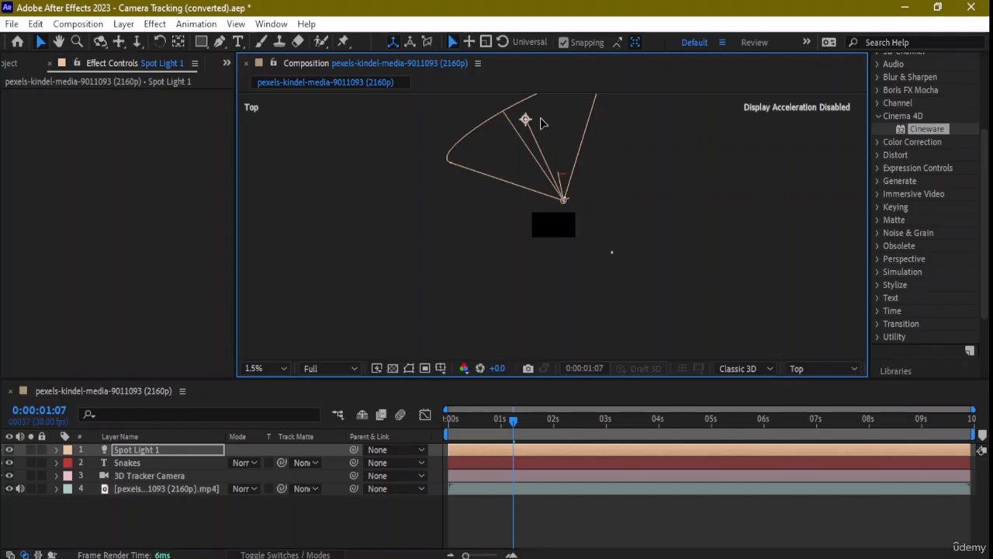
{"action": "left_click_drag", "start_coordinate": [541, 118], "coordinate": [548, 118]}
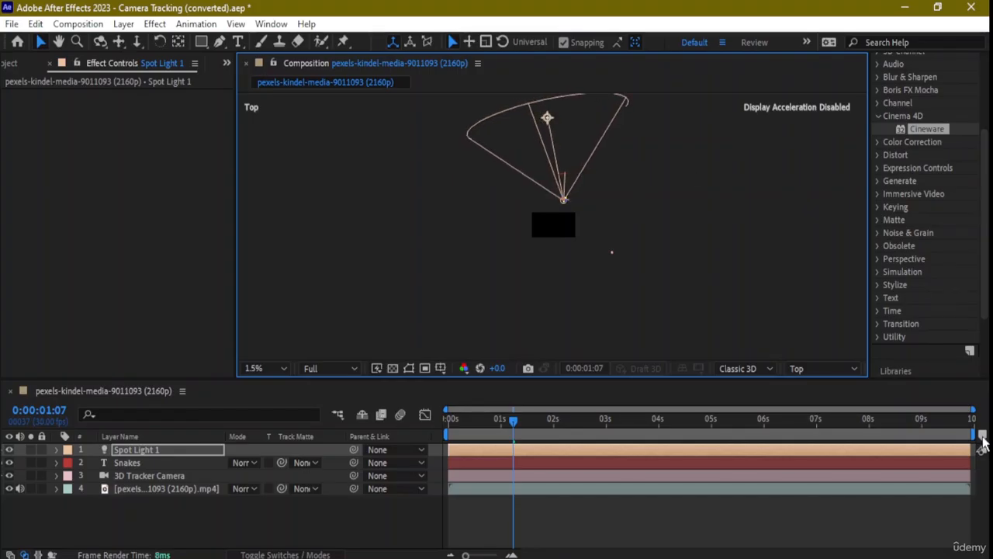
Check the light from the Back, Right and Bottom views, then return to the 3D Tracker Camera view.
{"action": "left_click", "coordinate": [824, 371]}
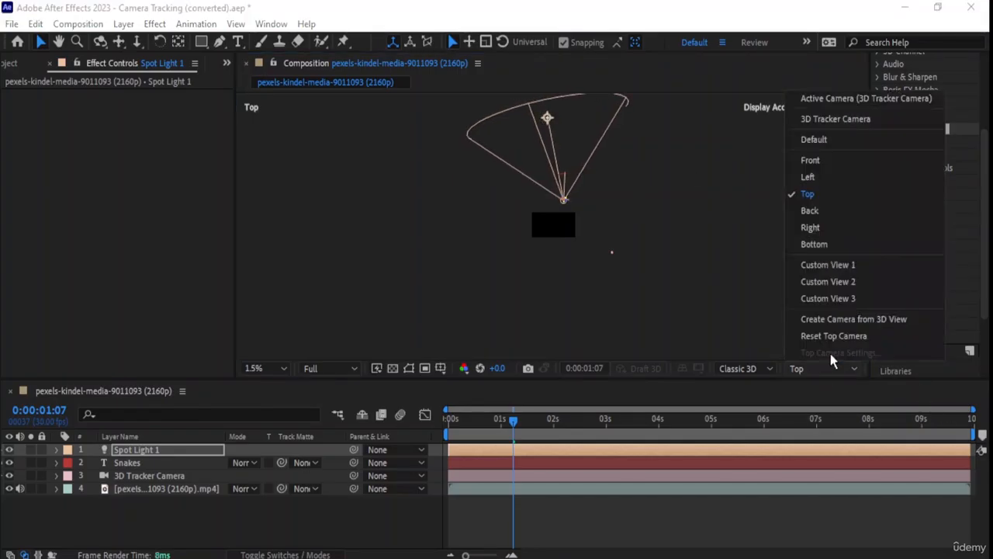
{"action": "left_click", "coordinate": [832, 212]}
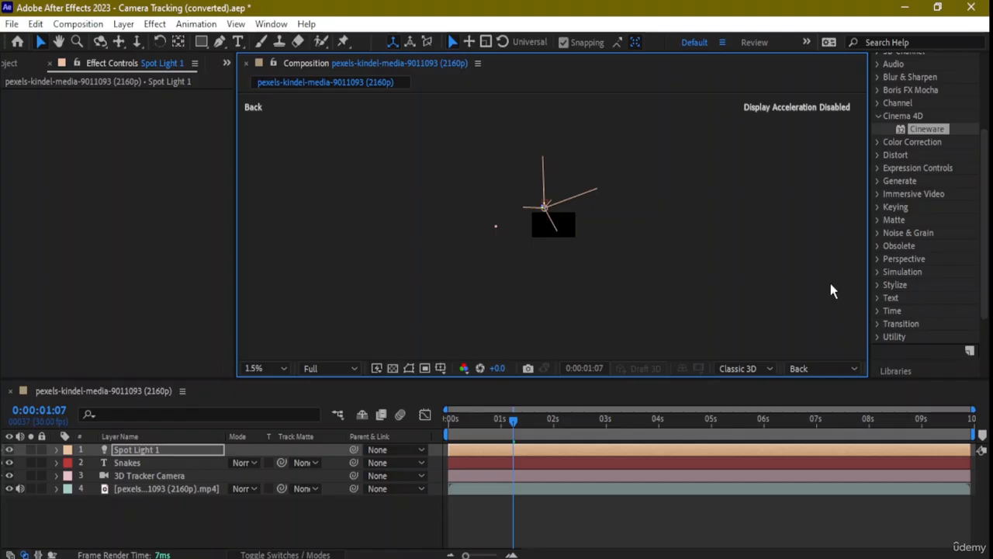
{"action": "left_click", "coordinate": [828, 368]}
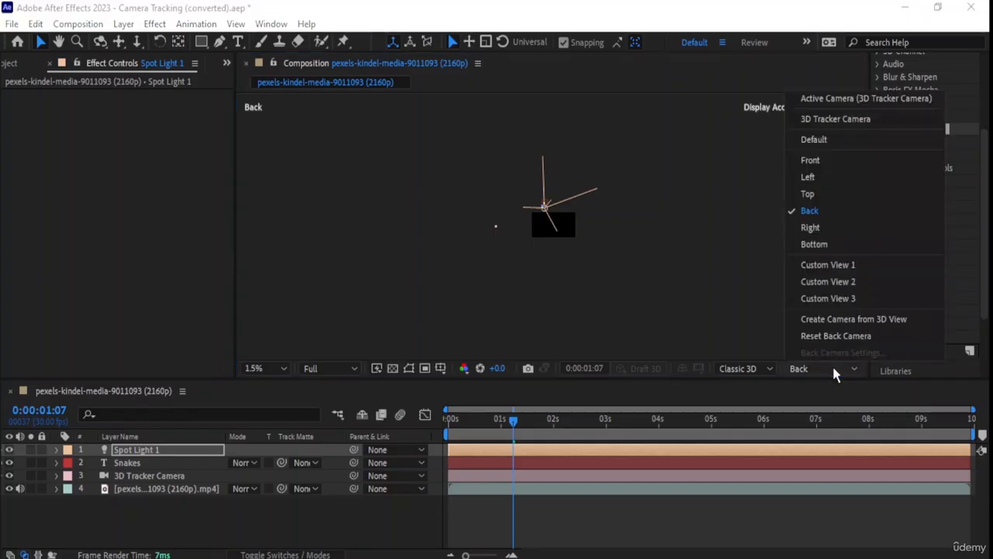
{"action": "left_click", "coordinate": [831, 228]}
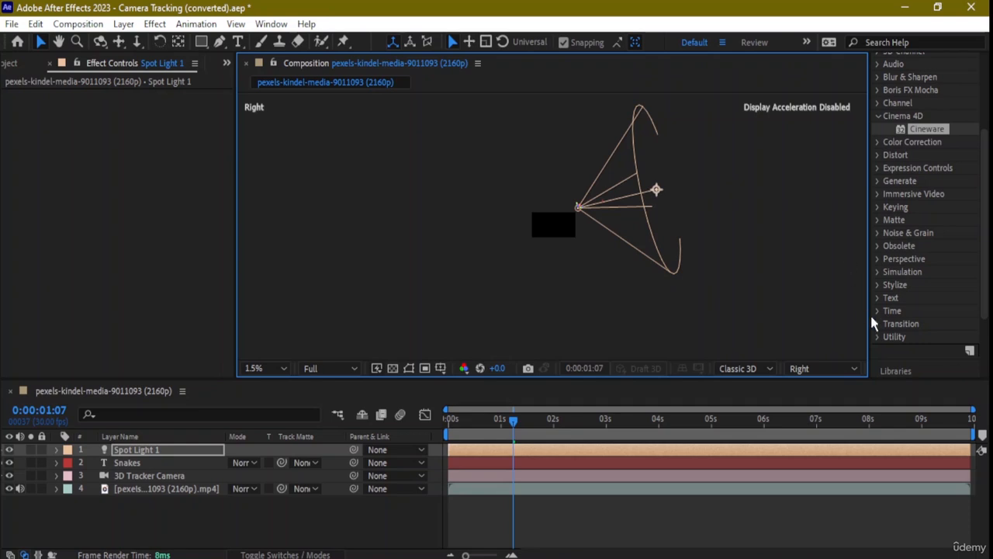
{"action": "left_click", "coordinate": [838, 366]}
{"action": "left_click", "coordinate": [831, 242]}
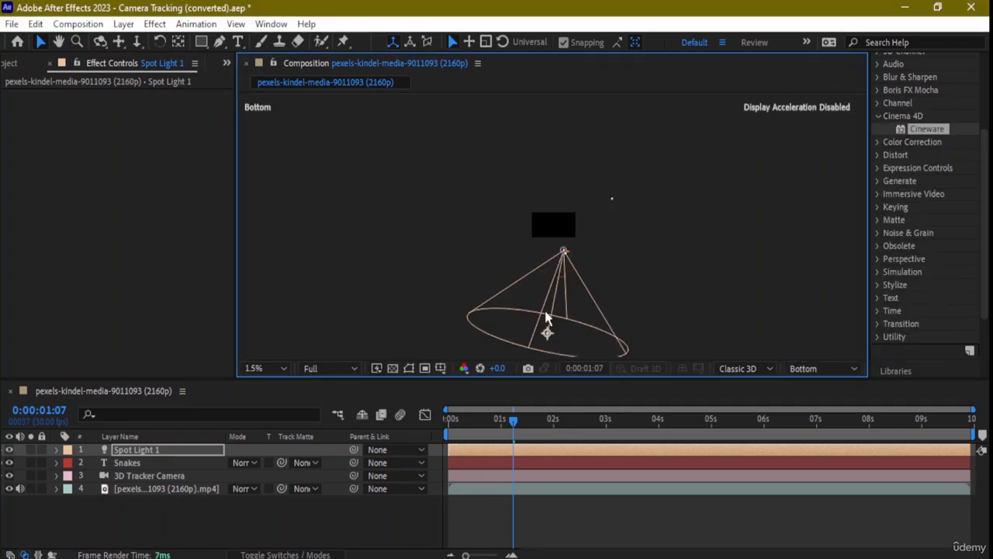
{"action": "left_click", "coordinate": [845, 368]}
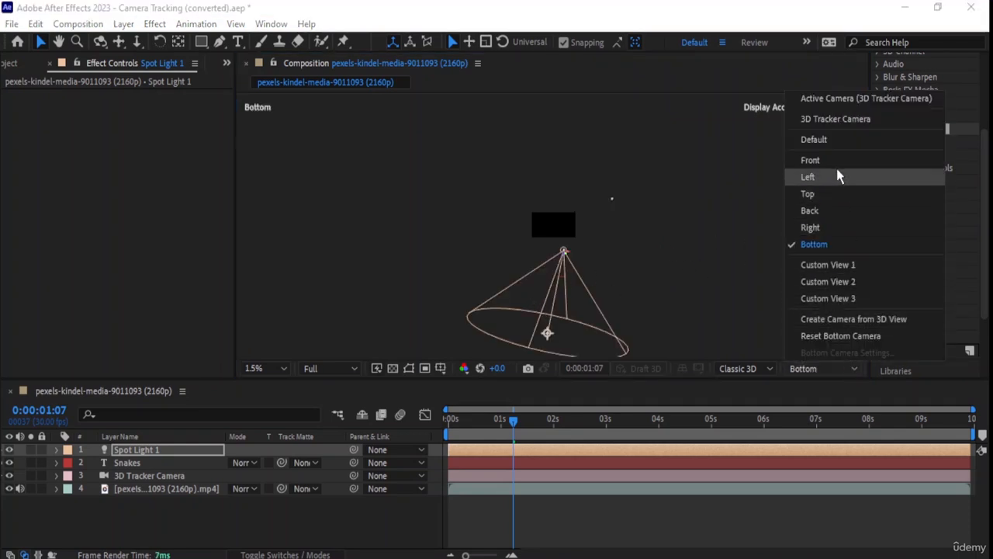
{"action": "left_click", "coordinate": [853, 100]}
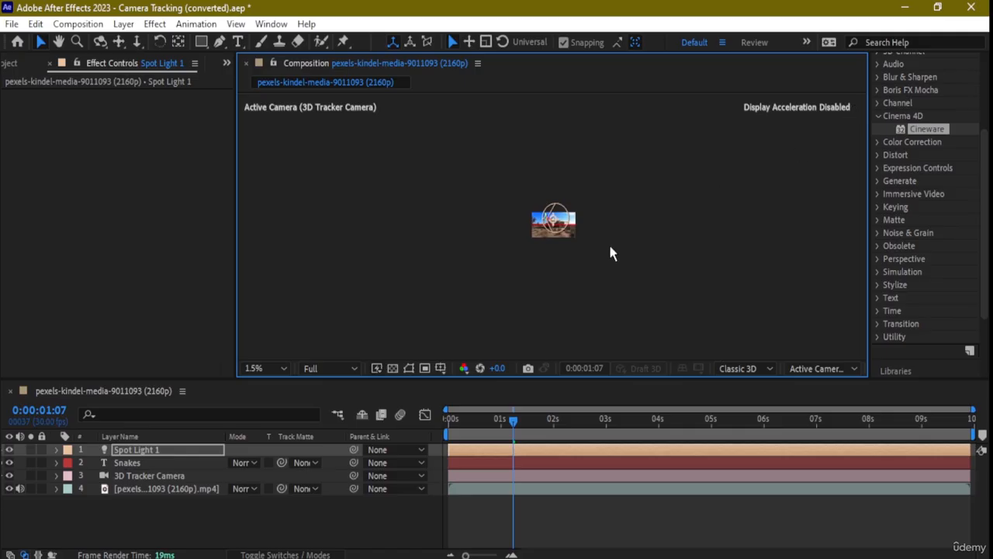
Zoom the viewer to 12.5% and preview the shot from near the start, stopping at 0:00:01:22.
{"action": "scroll", "coordinate": [574, 254], "scroll_direction": "up", "scroll_amount": 3}
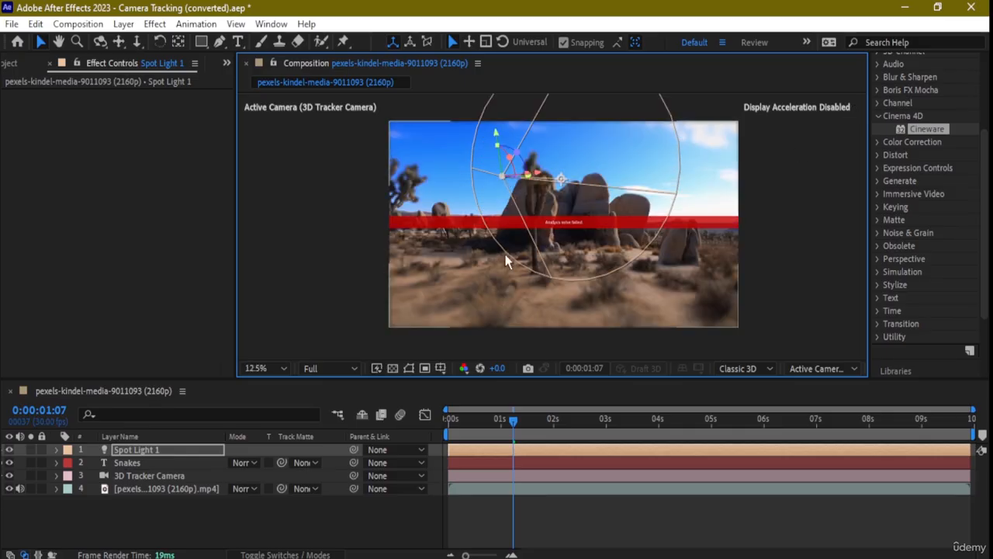
{"action": "left_click_drag", "start_coordinate": [511, 422], "coordinate": [383, 418]}
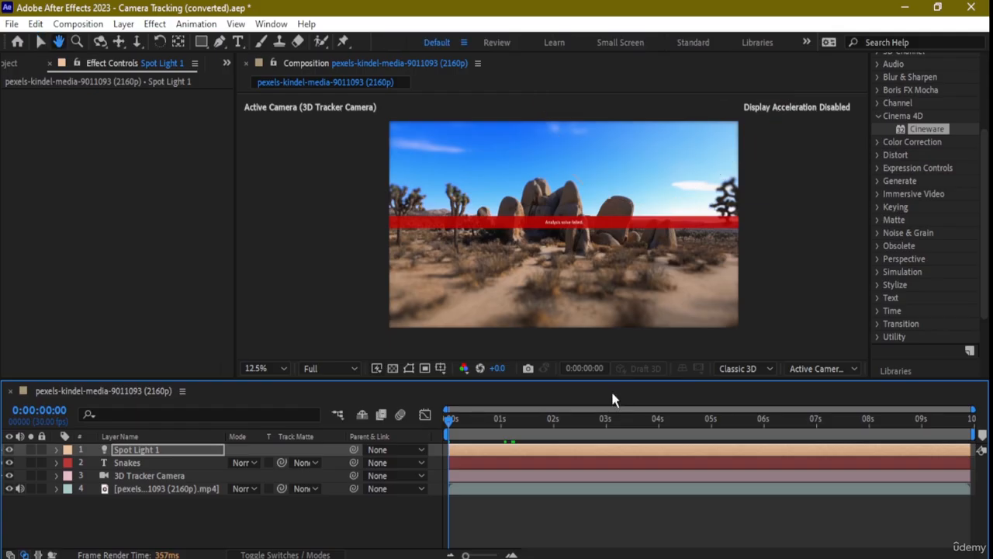
{"action": "key", "text": "space"}
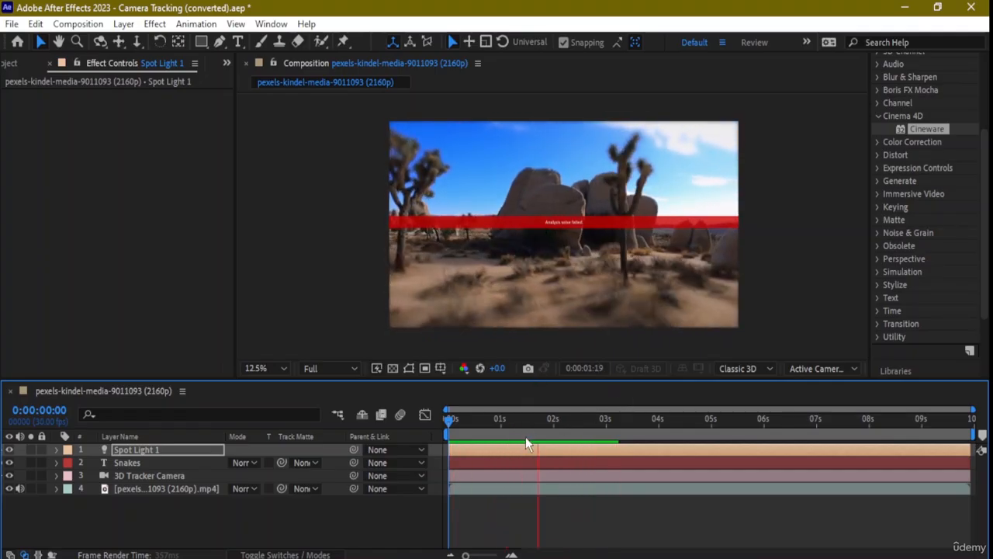
{"action": "key", "text": "space"}
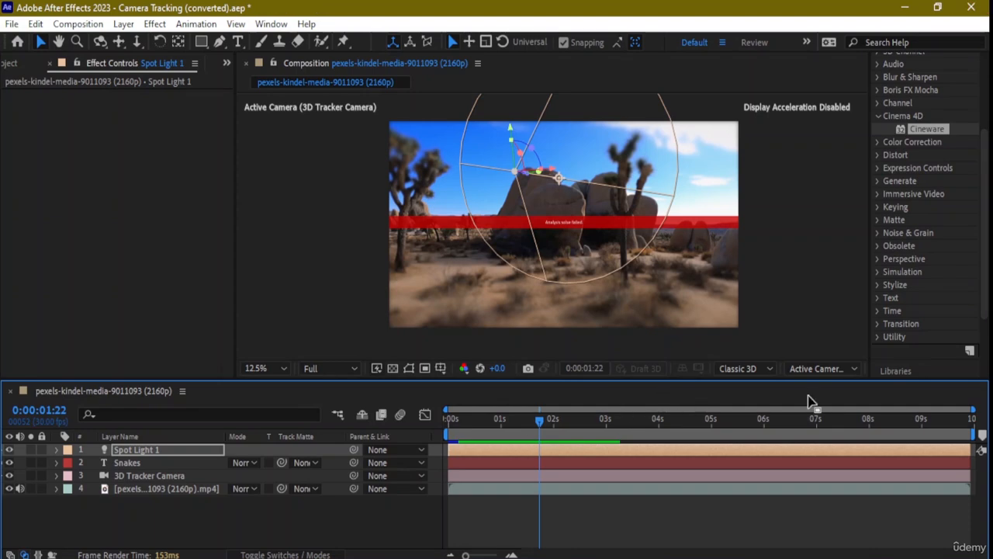
In the Front view, nudge the 3D Tracker Camera slightly upward, then go back to the 3D Tracker Camera view.
{"action": "left_click", "coordinate": [825, 370]}
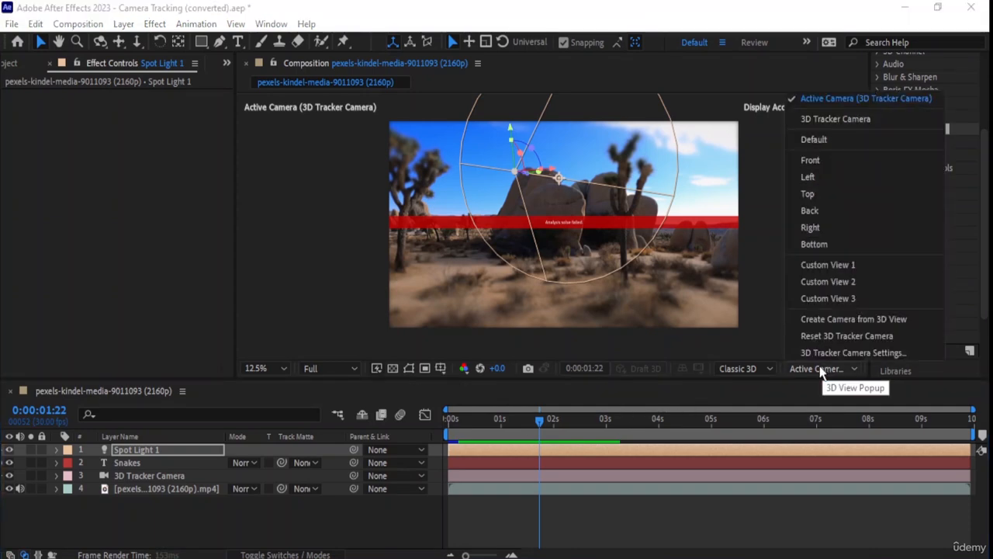
{"action": "left_click", "coordinate": [825, 161]}
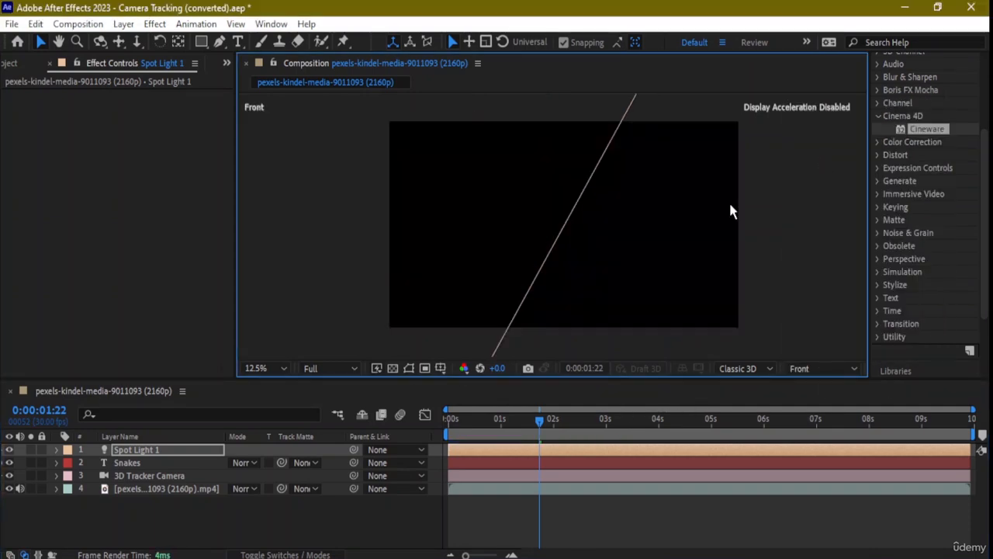
{"action": "key", "text": "f"}
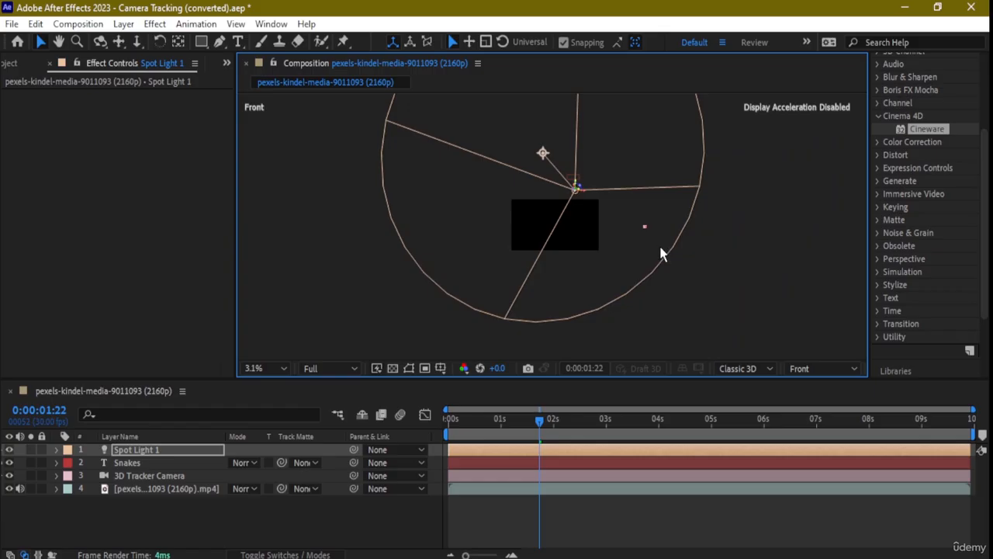
{"action": "key", "text": "period"}
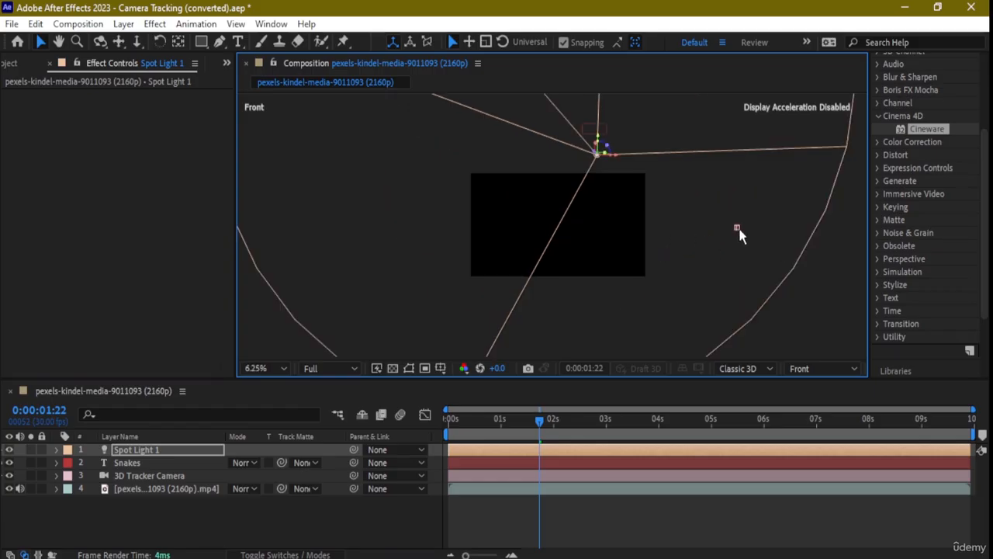
{"action": "left_click", "coordinate": [738, 231]}
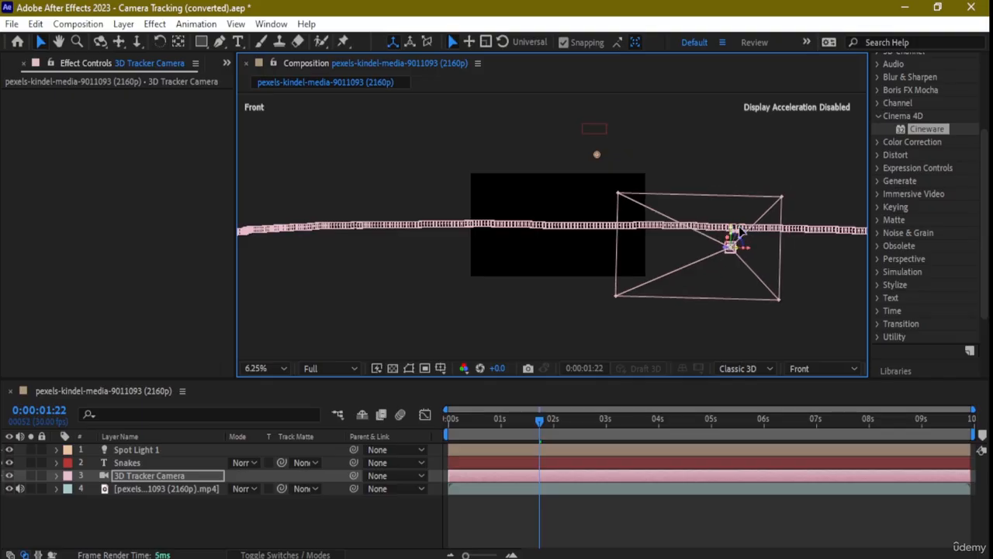
{"action": "left_click_drag", "start_coordinate": [736, 227], "coordinate": [734, 233]}
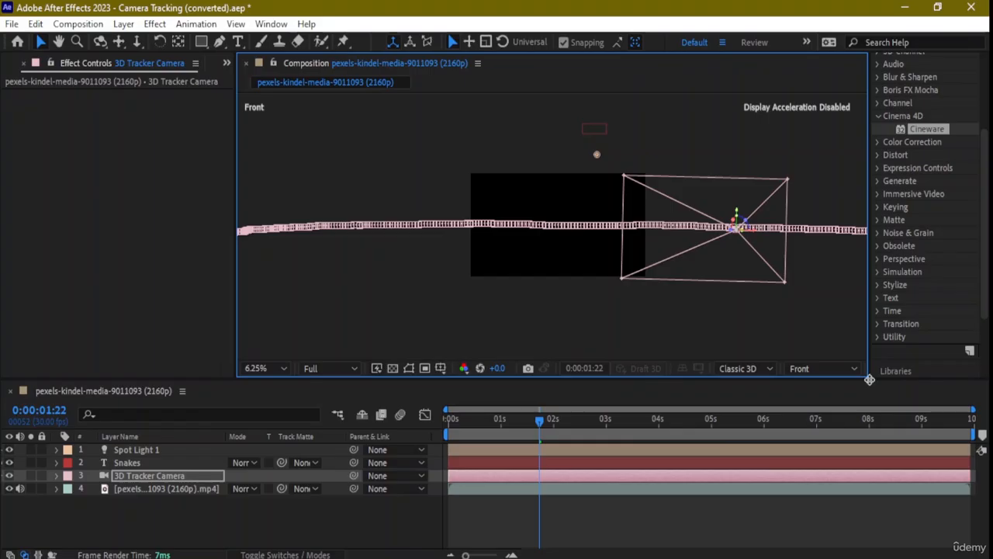
{"action": "left_click", "coordinate": [830, 369]}
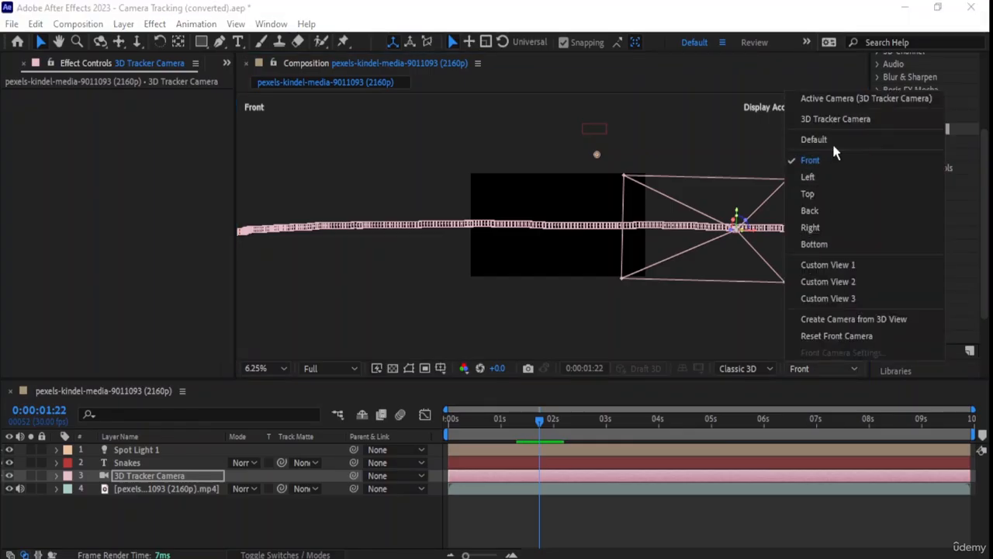
{"action": "left_click", "coordinate": [882, 99]}
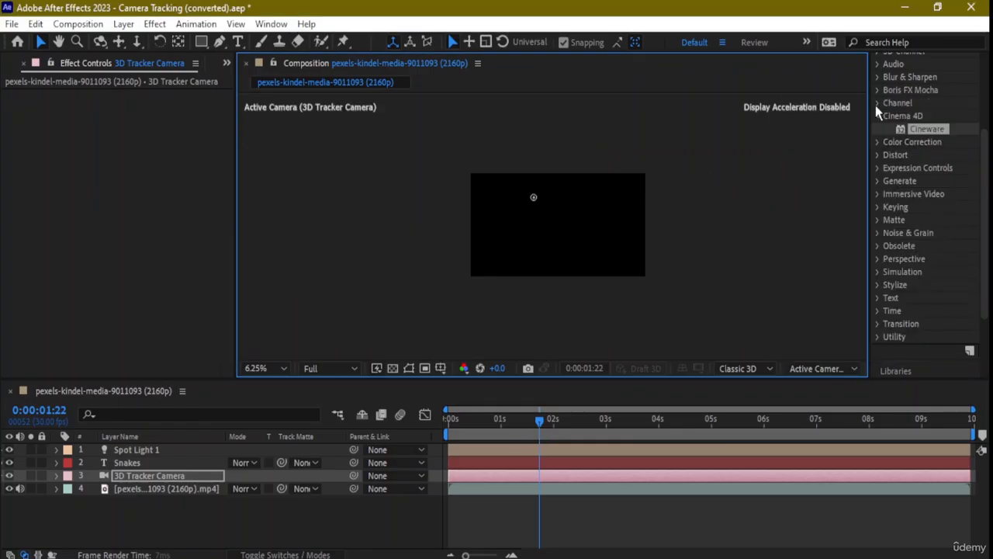